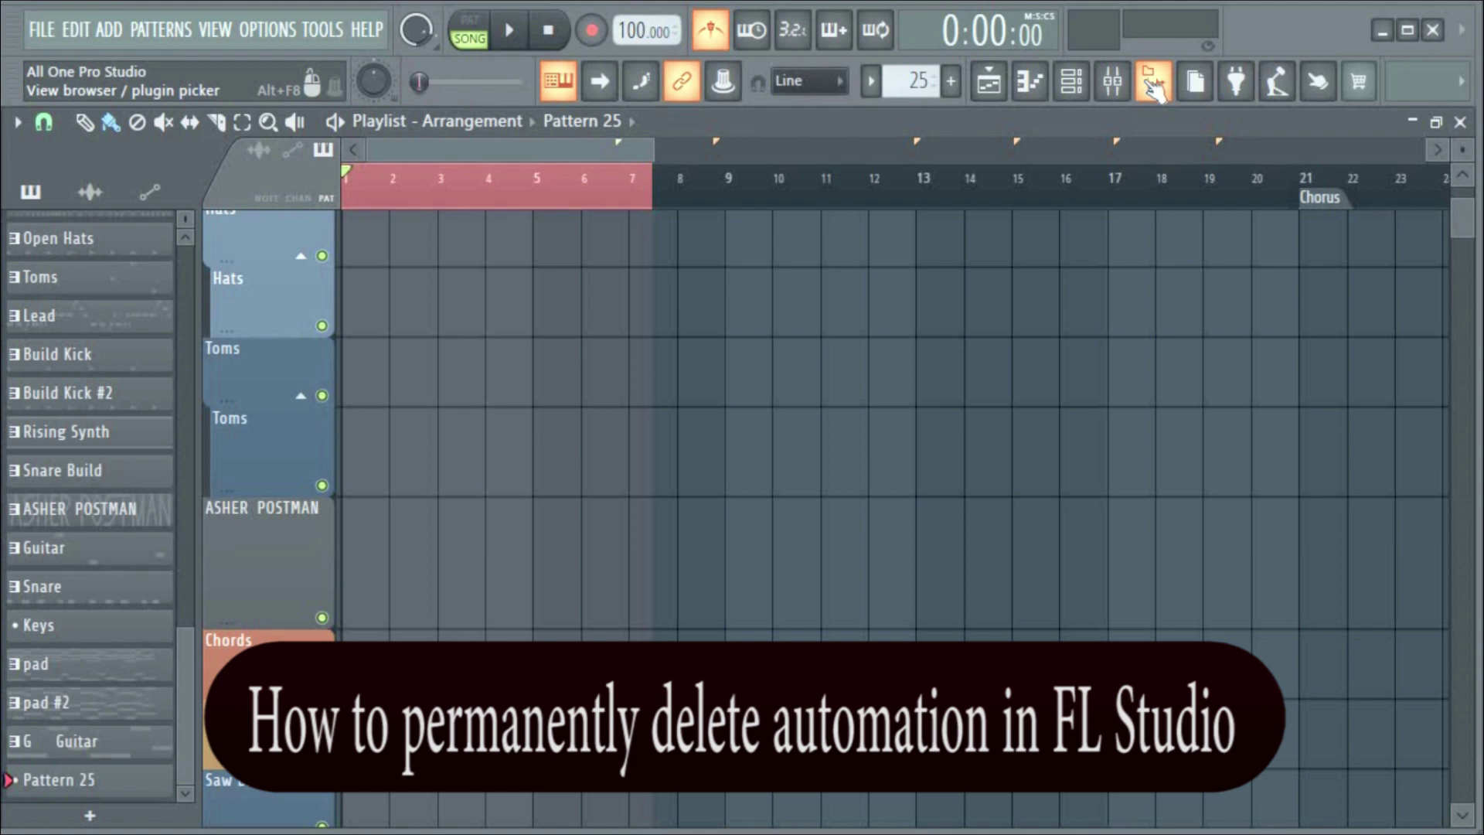
# Show the Mixer with the kick top insert and its WaveShaper, EQ, Reeverb and Soundgoodizer effects
pyautogui.click(1113, 81)
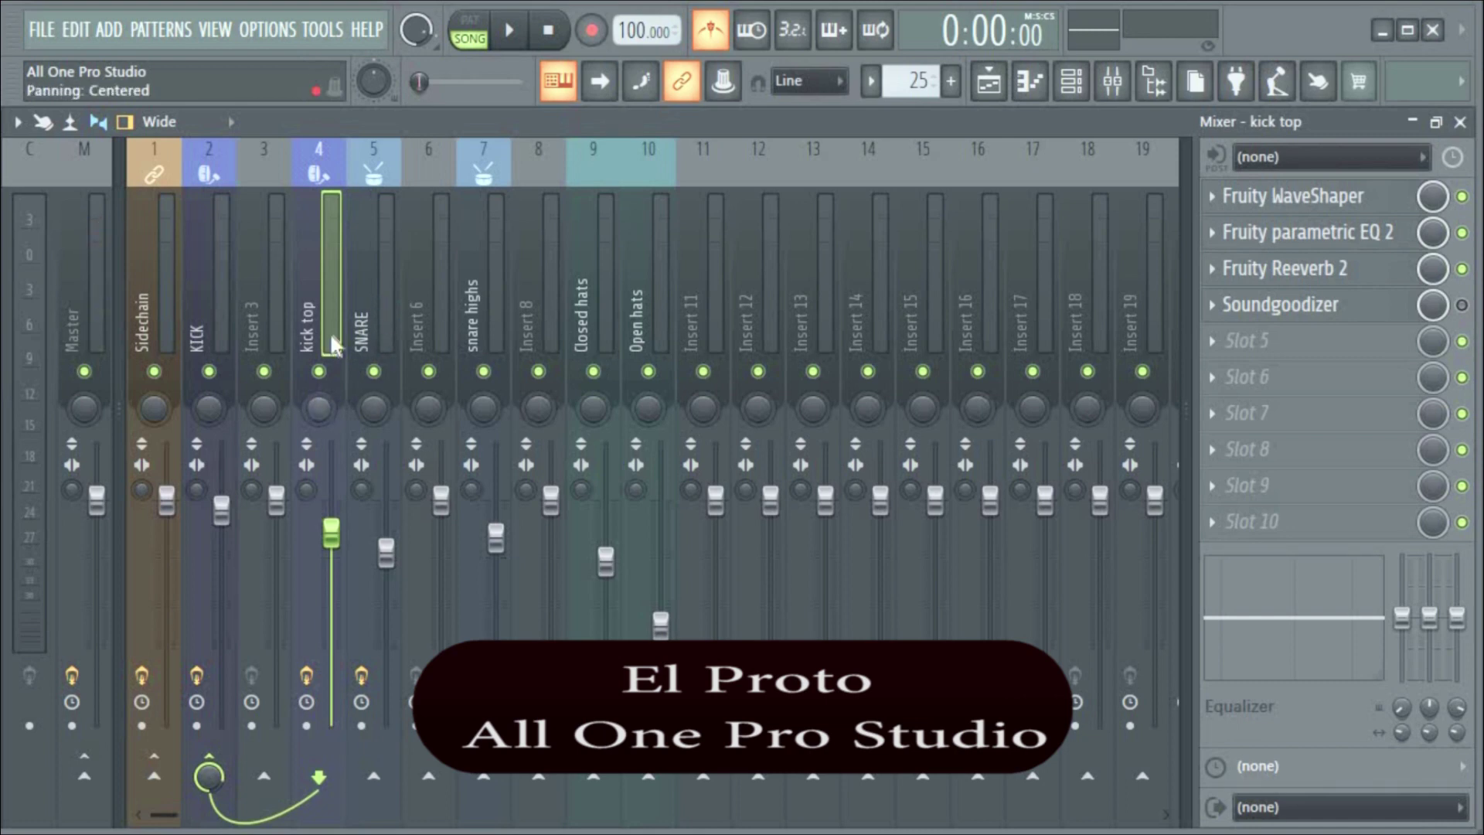
# Reset the kick top fader to its default 0 dB volume
pyautogui.click(407, 277)
pyautogui.click(383, 272)
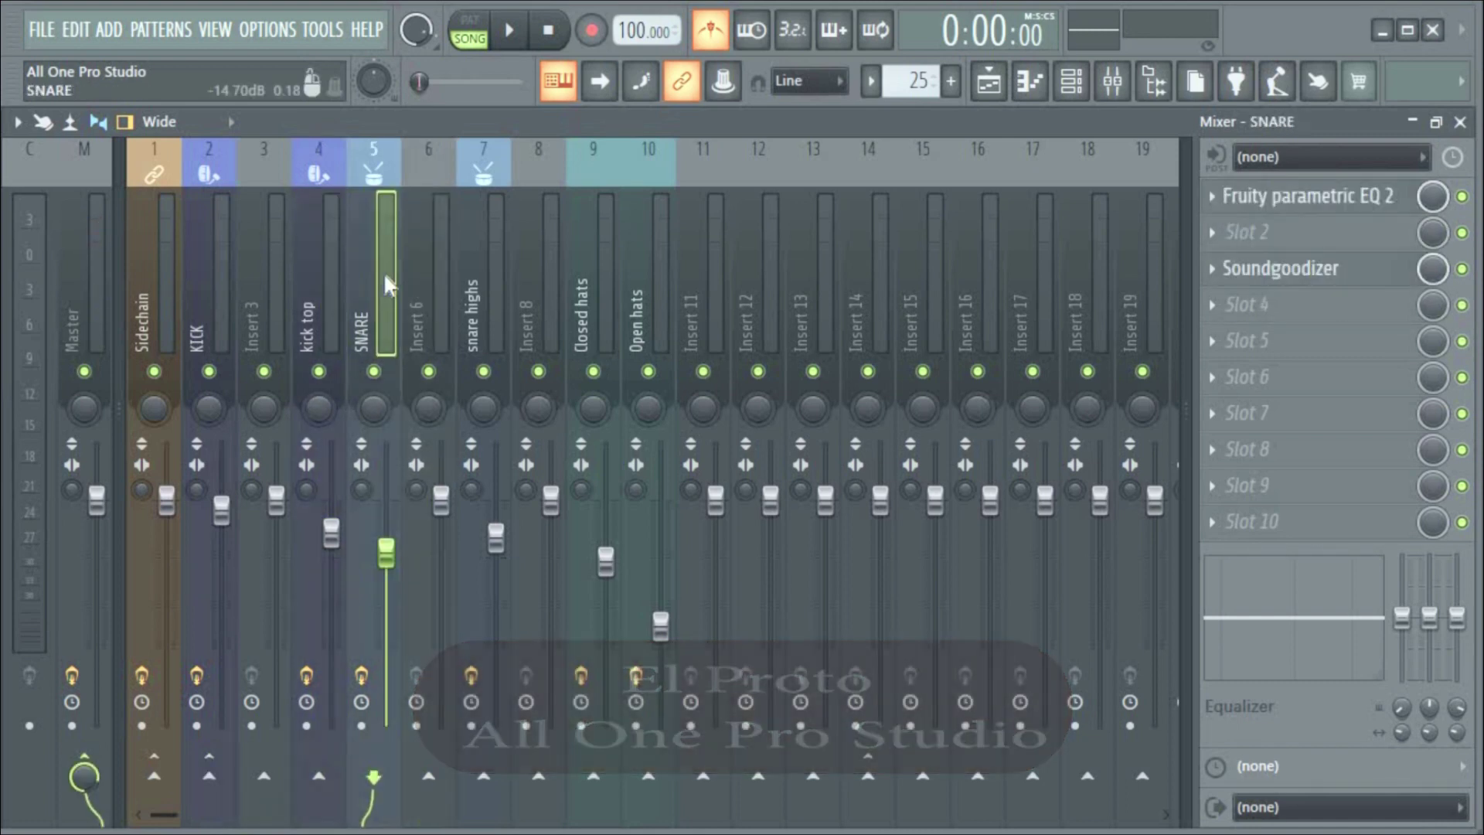
pyautogui.click(331, 532)
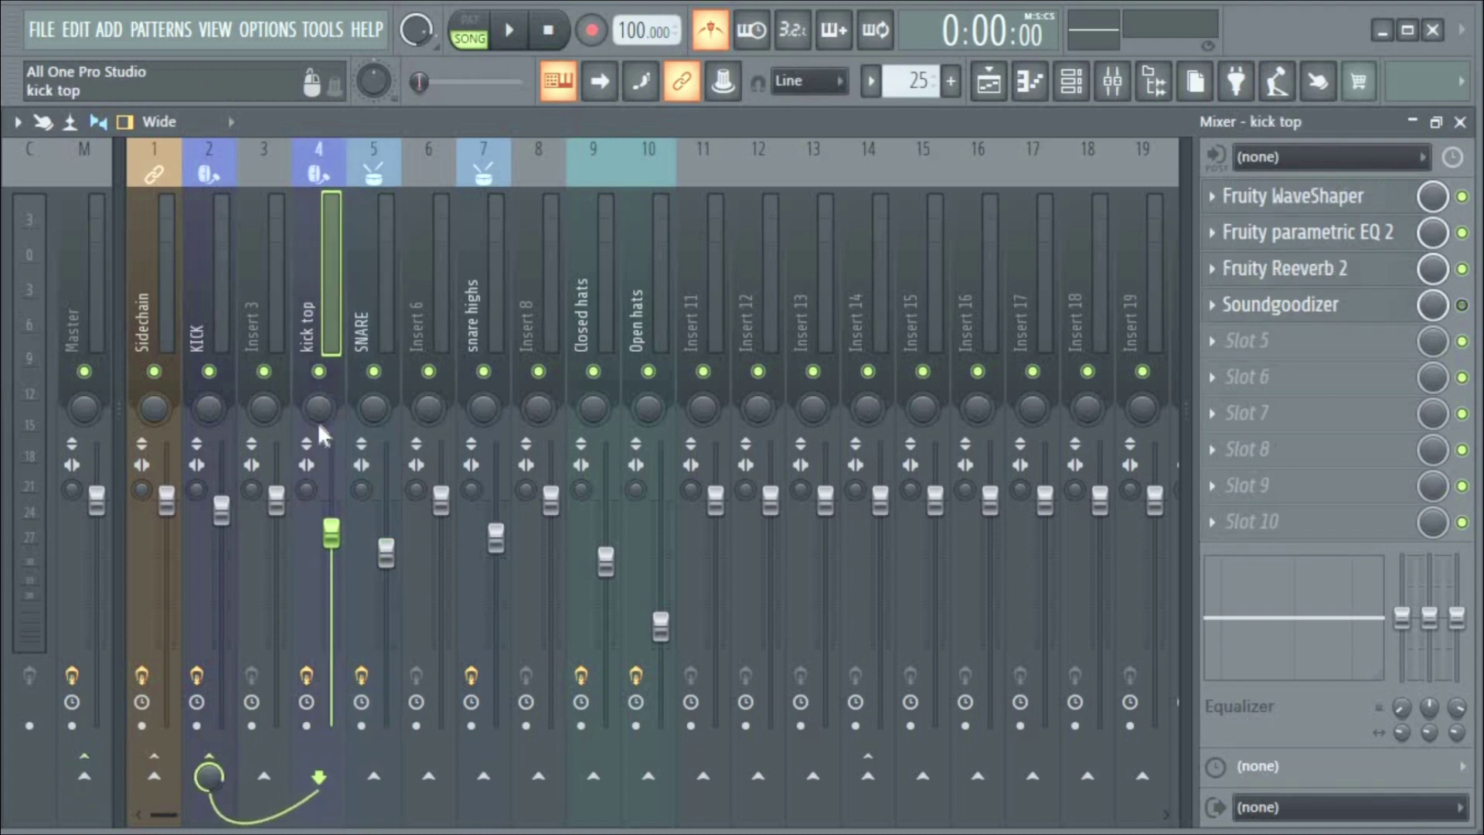
pyautogui.rightClick(331, 532)
pyautogui.click(354, 445)
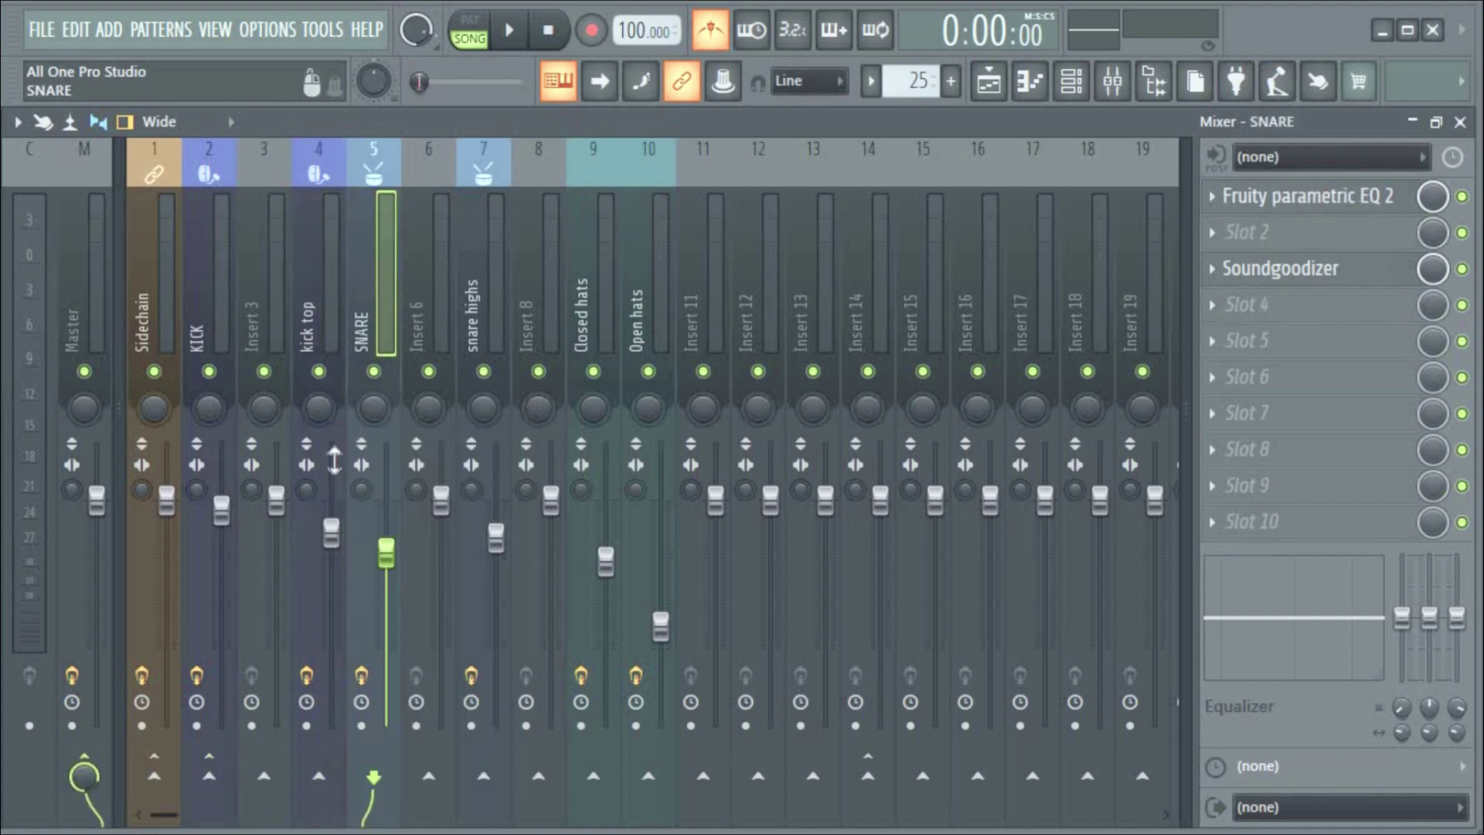
# Create a SNARE – Volume automation clip and view it in the playlist
pyautogui.rightClick(328, 506)
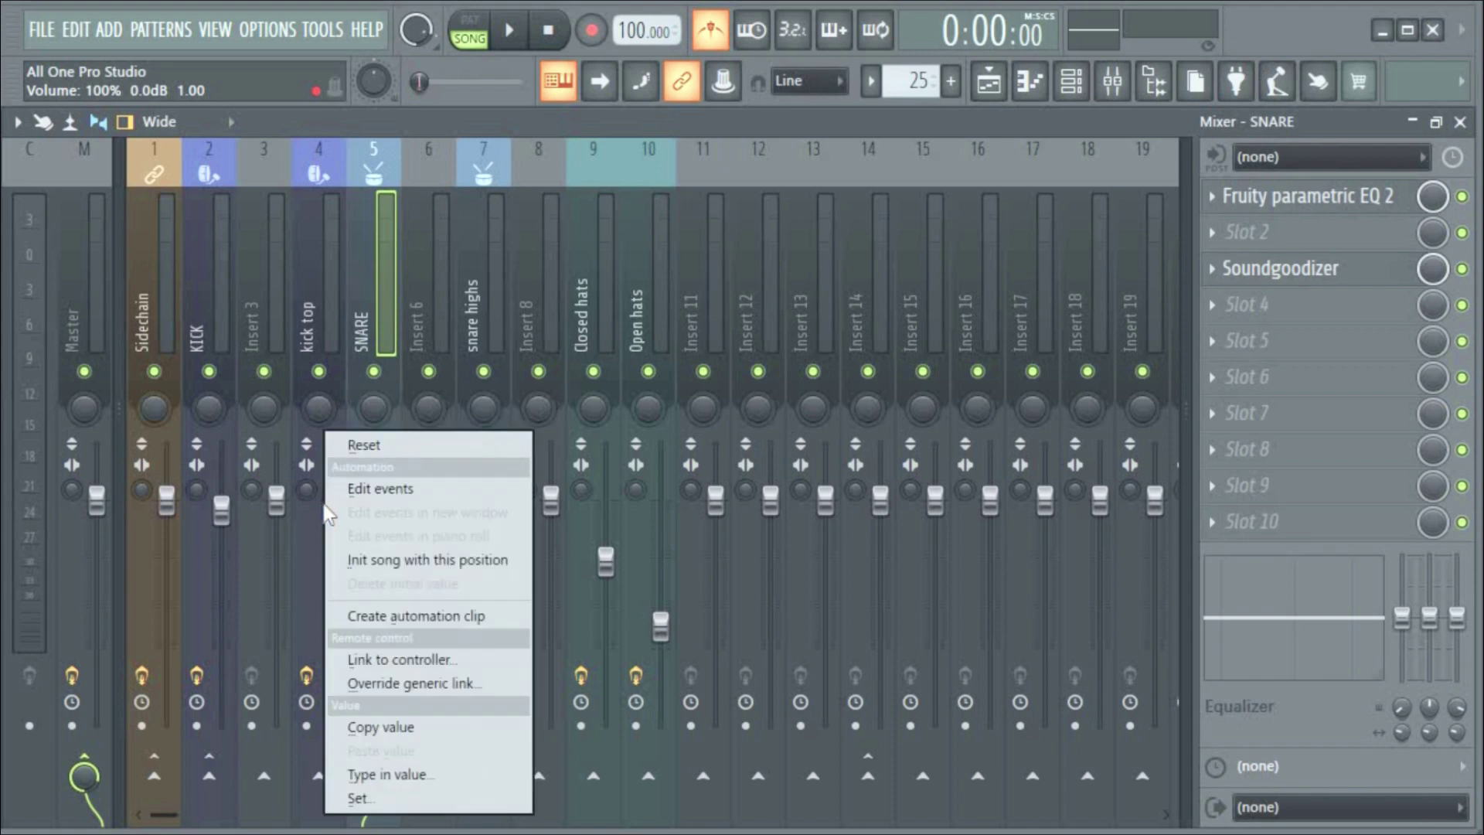
pyautogui.rightClick(391, 493)
pyautogui.click(381, 495)
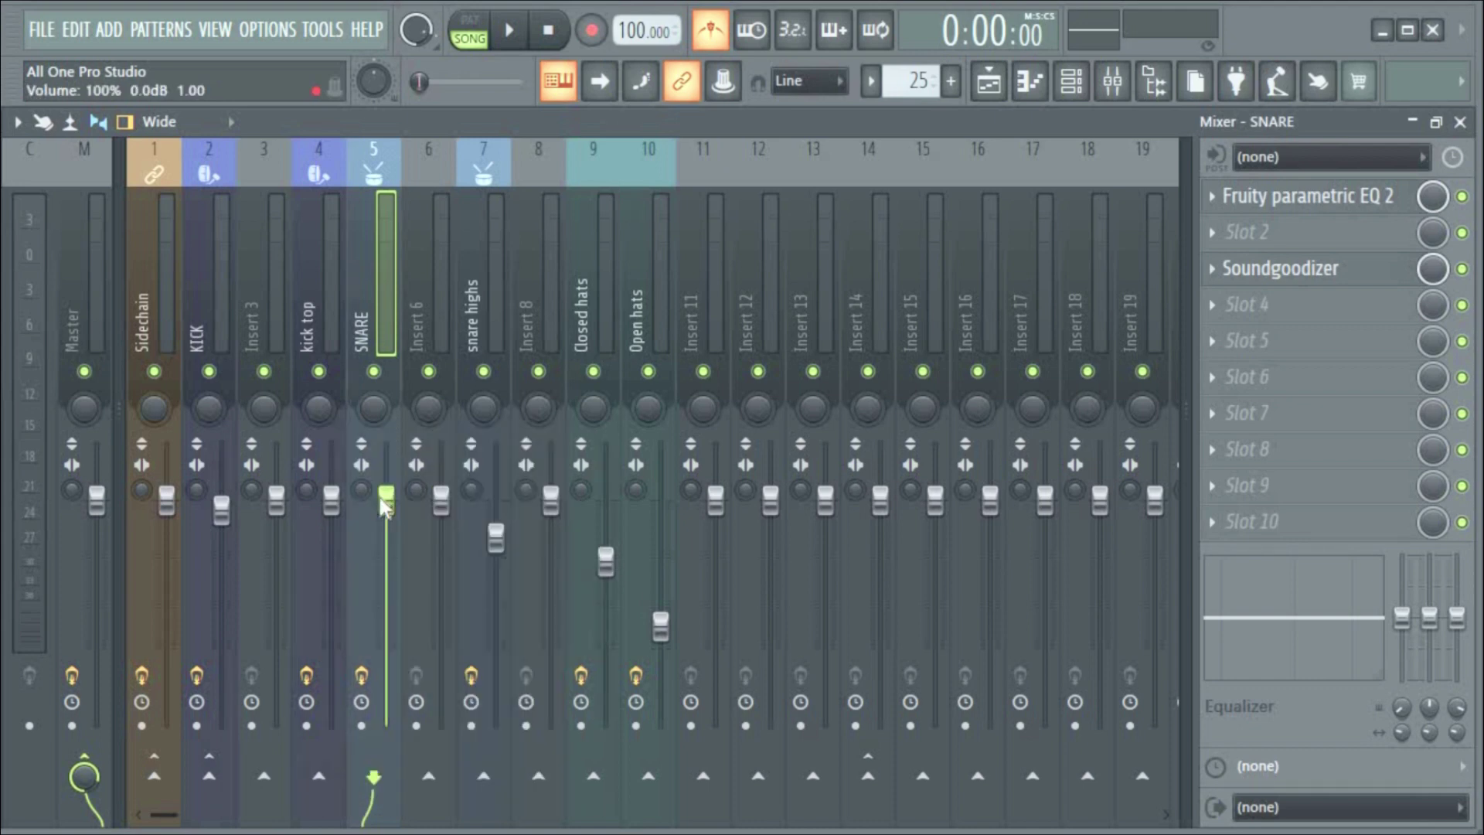
pyautogui.rightClick(382, 501)
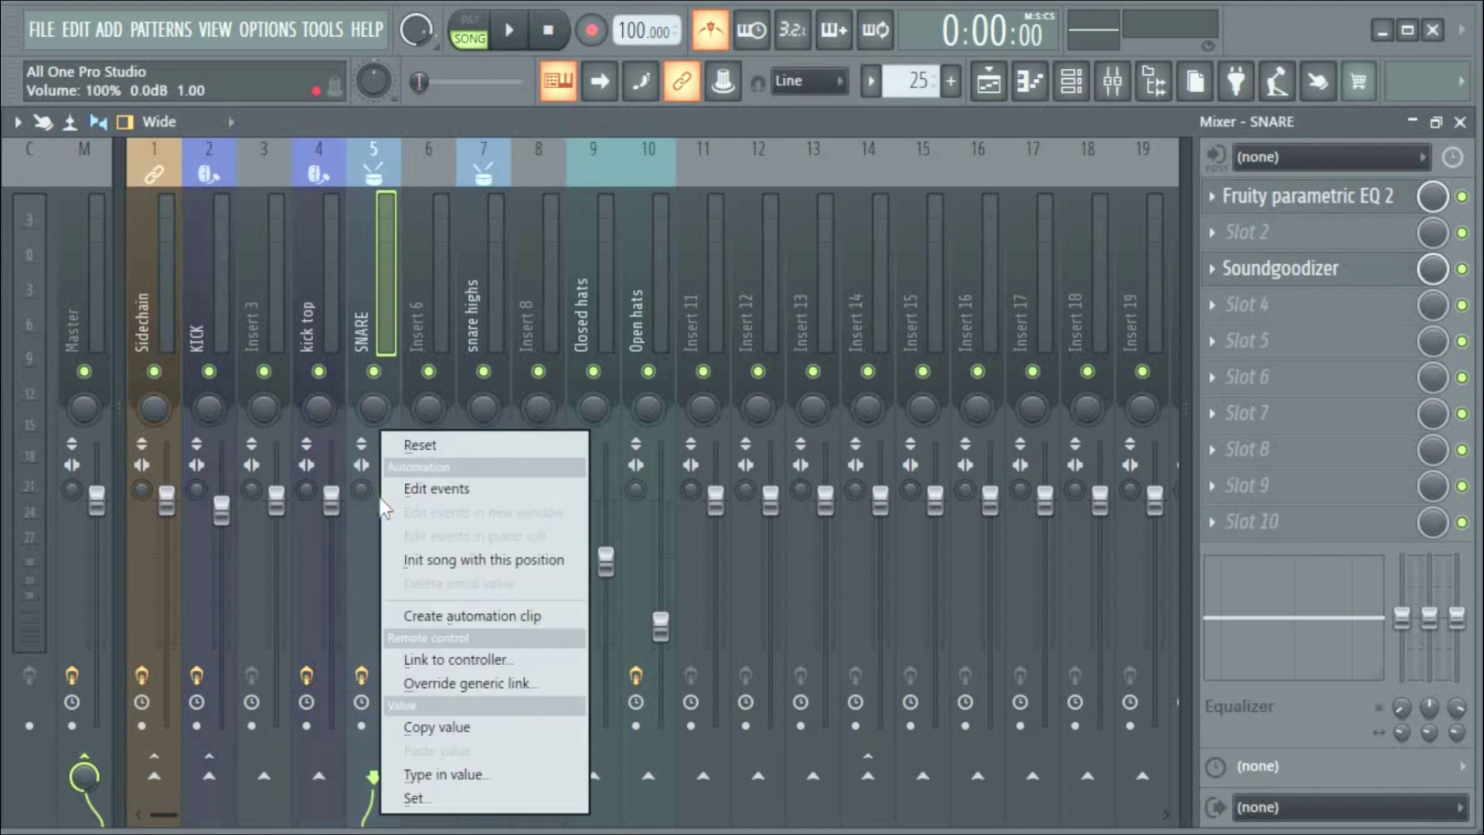
pyautogui.click(464, 616)
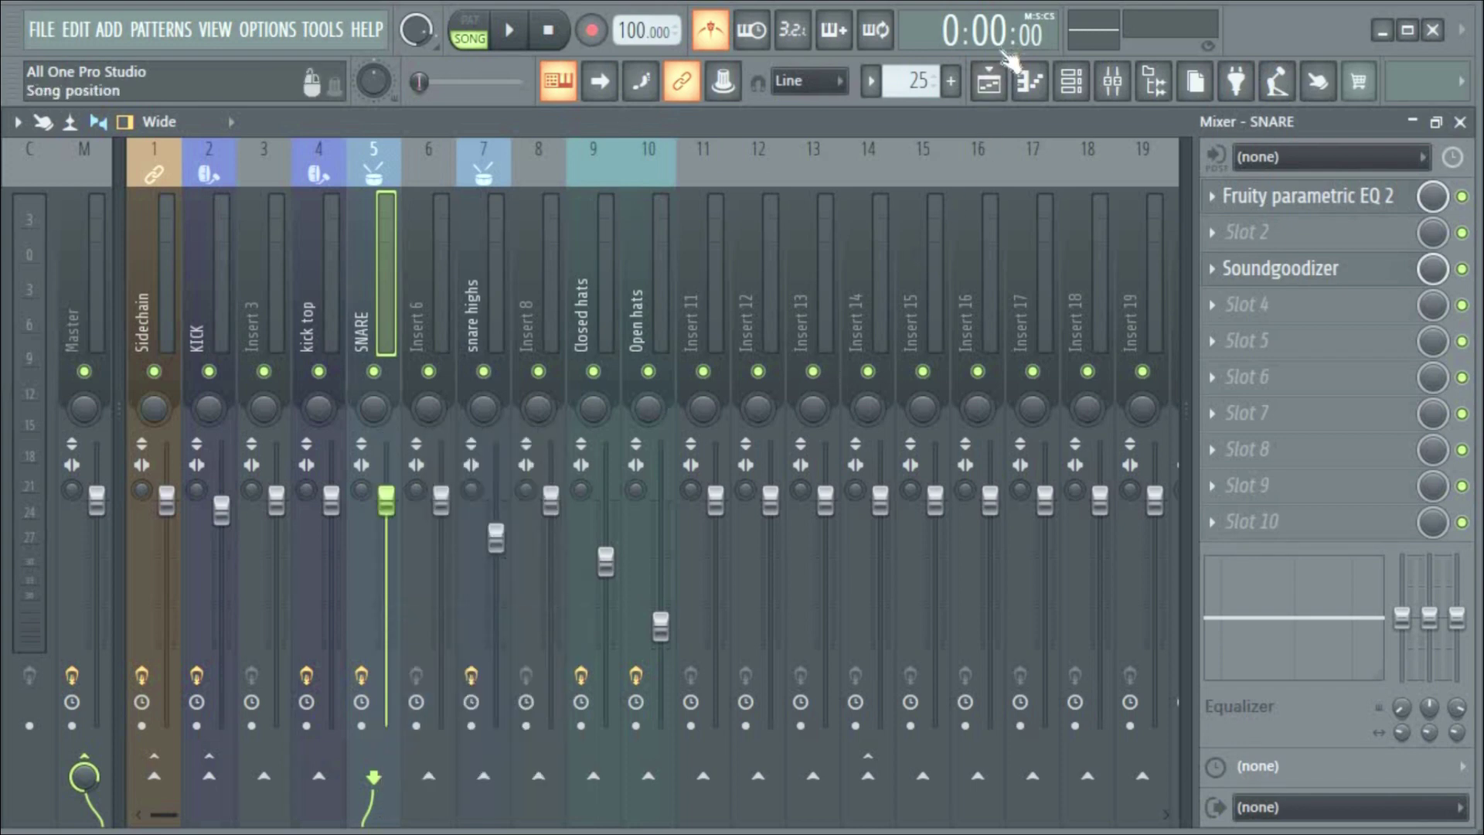
pyautogui.click(1004, 75)
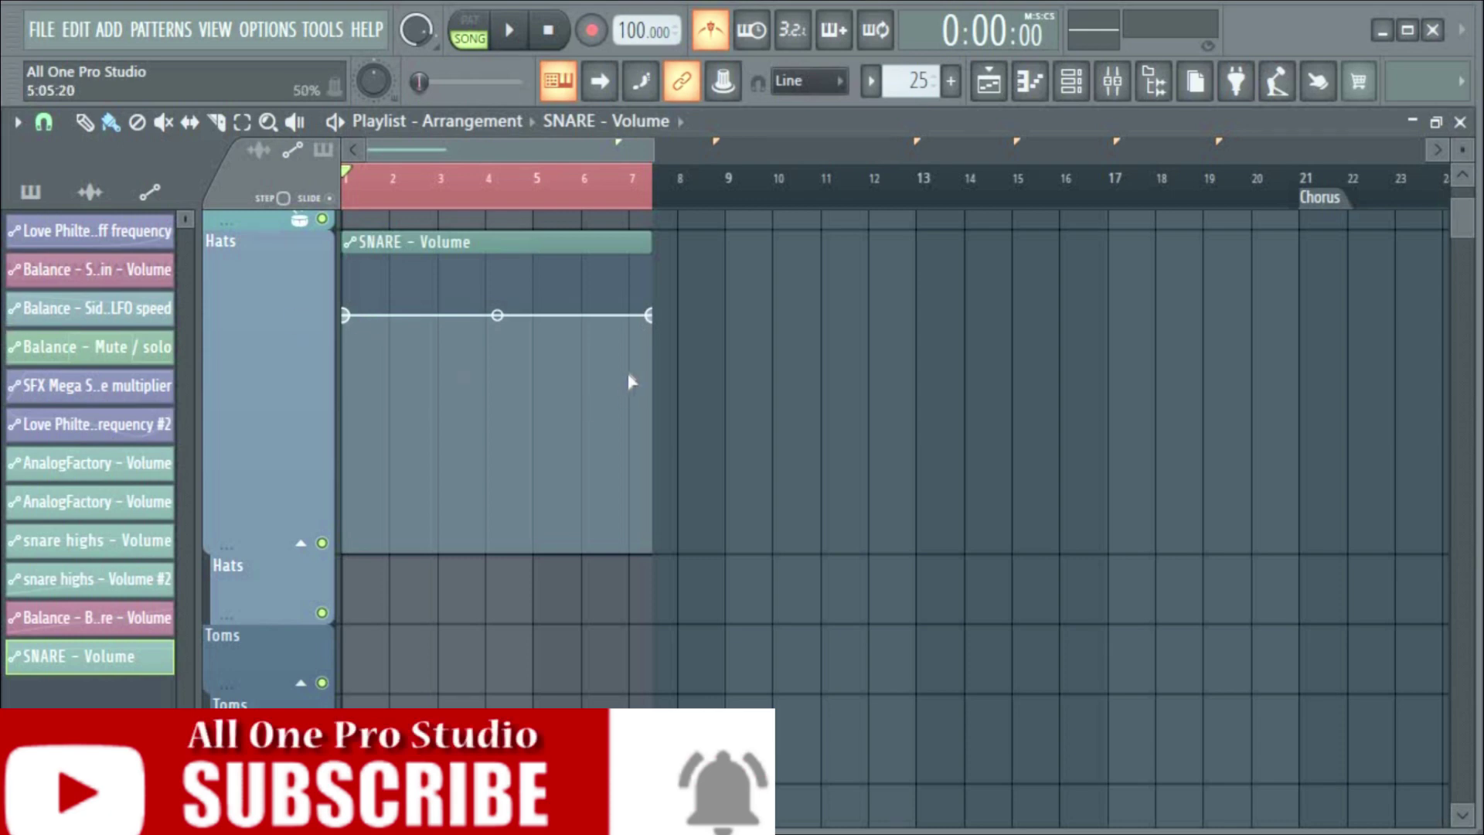
# Drag the clip's end point down so the SNARE volume ramps down from bar 1 to bar 7
pyautogui.moveTo(652, 315); pyautogui.dragTo(656, 555)
pyautogui.click(1113, 80)
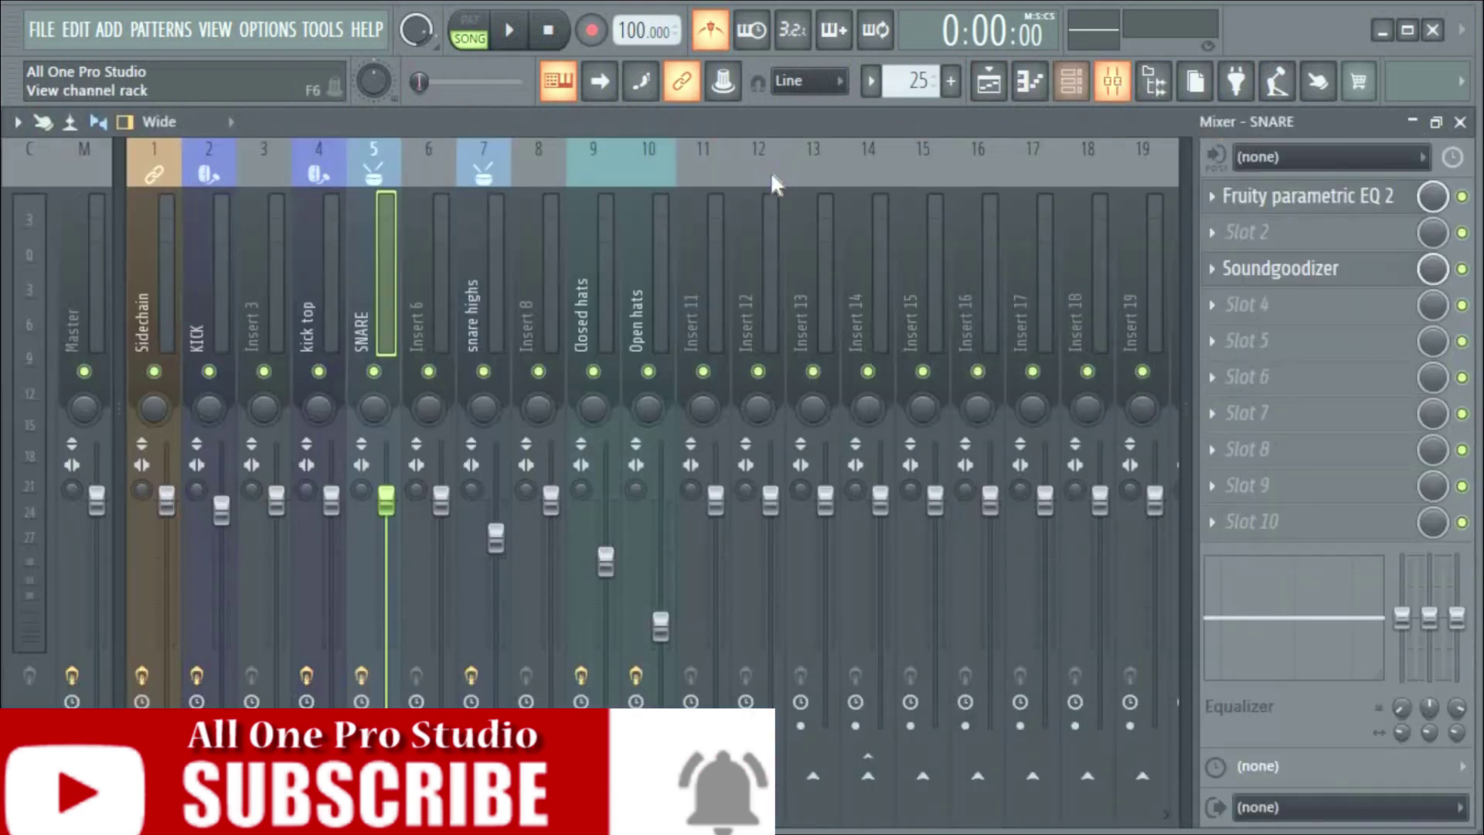
# Play and stop the song, turn off the metronome, and return to the playlist
pyautogui.press('space')
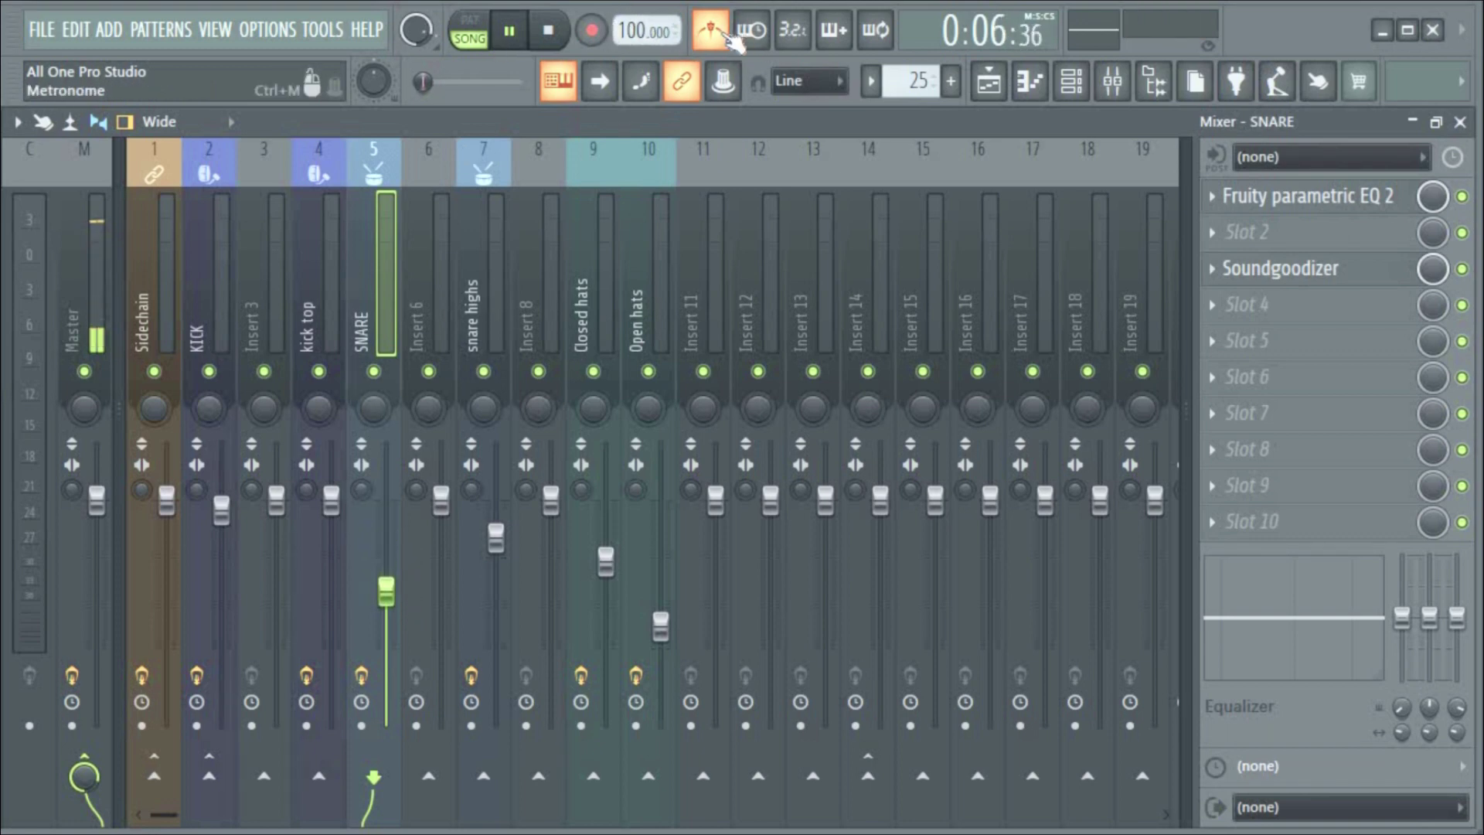
pyautogui.press('space')
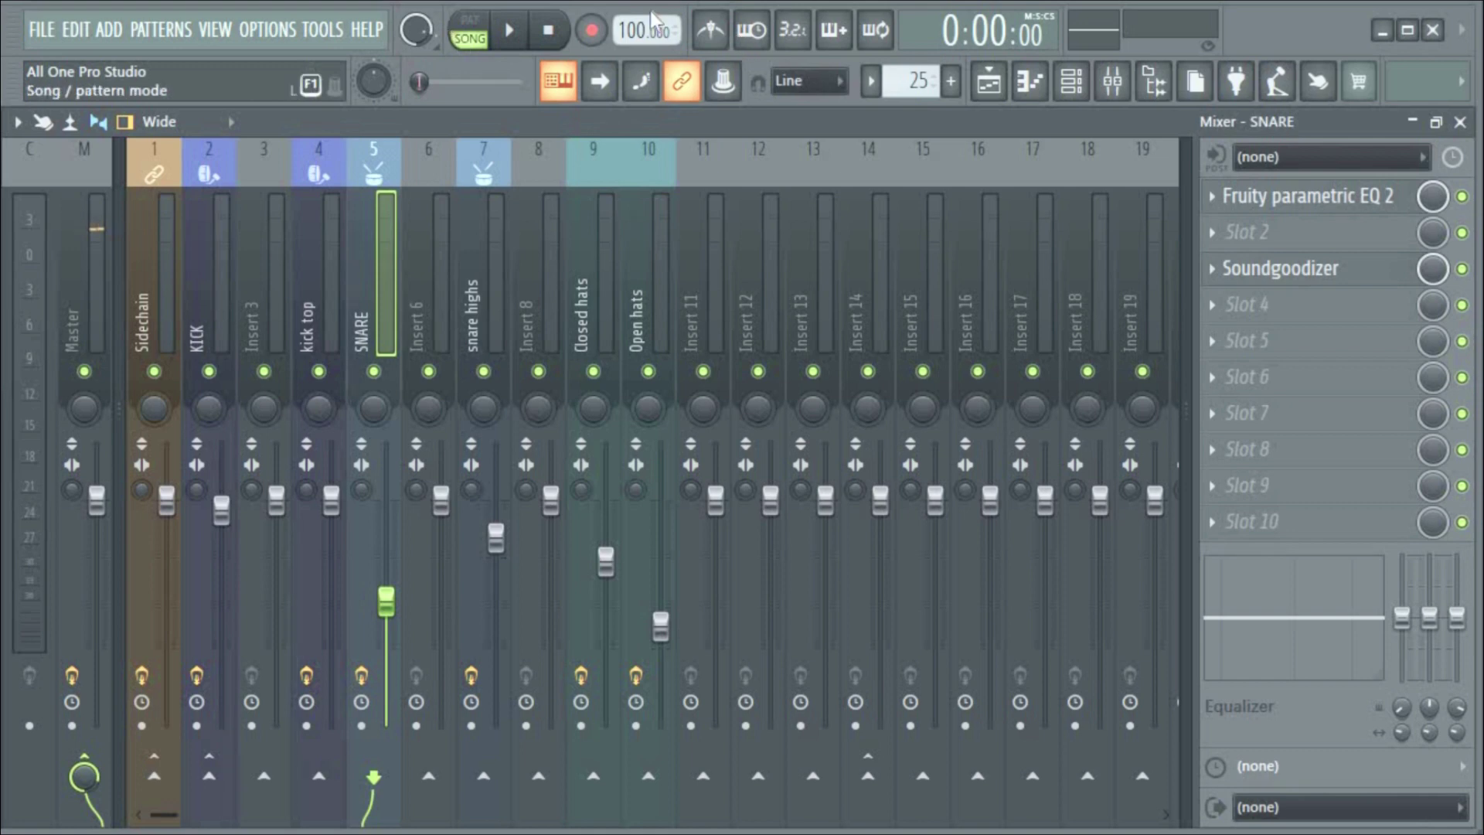
pyautogui.press('space')
pyautogui.press('space')
pyautogui.click(729, 39)
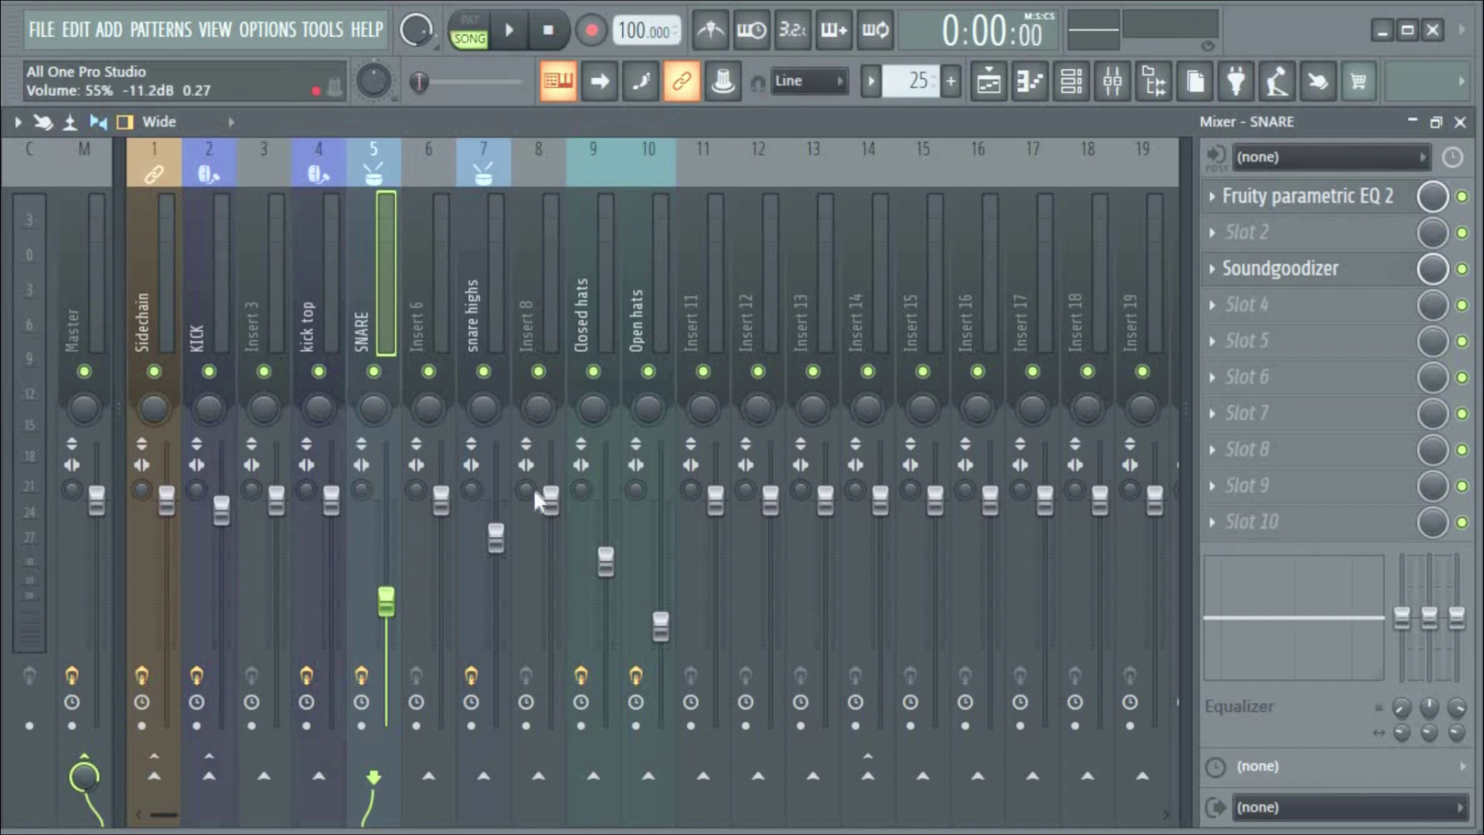
pyautogui.click(993, 82)
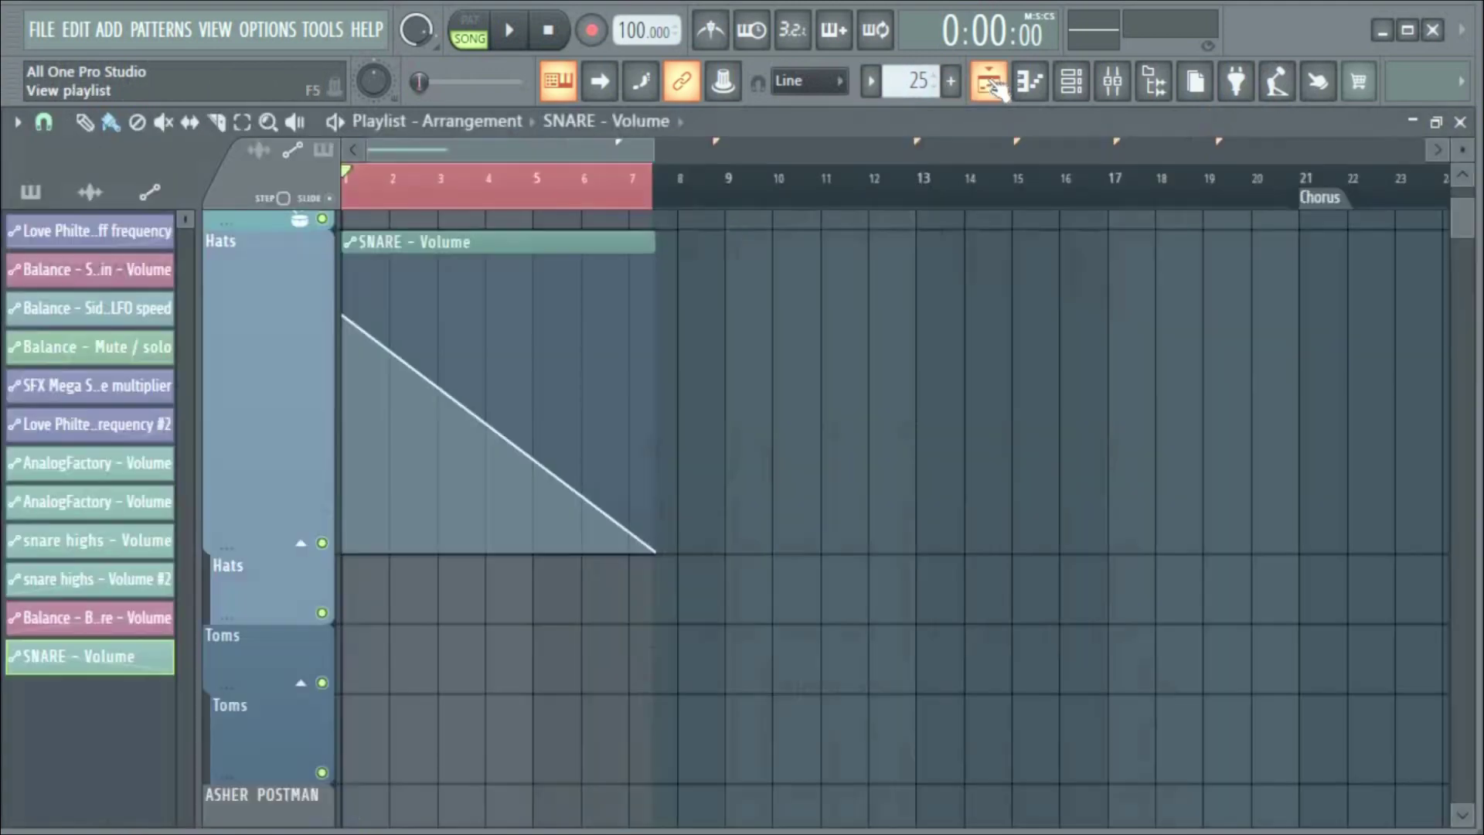
# Delete the SNARE – Volume clip, set the SNARE fader to about -14.2 dB, and play-test it
pyautogui.rightClick(514, 239)
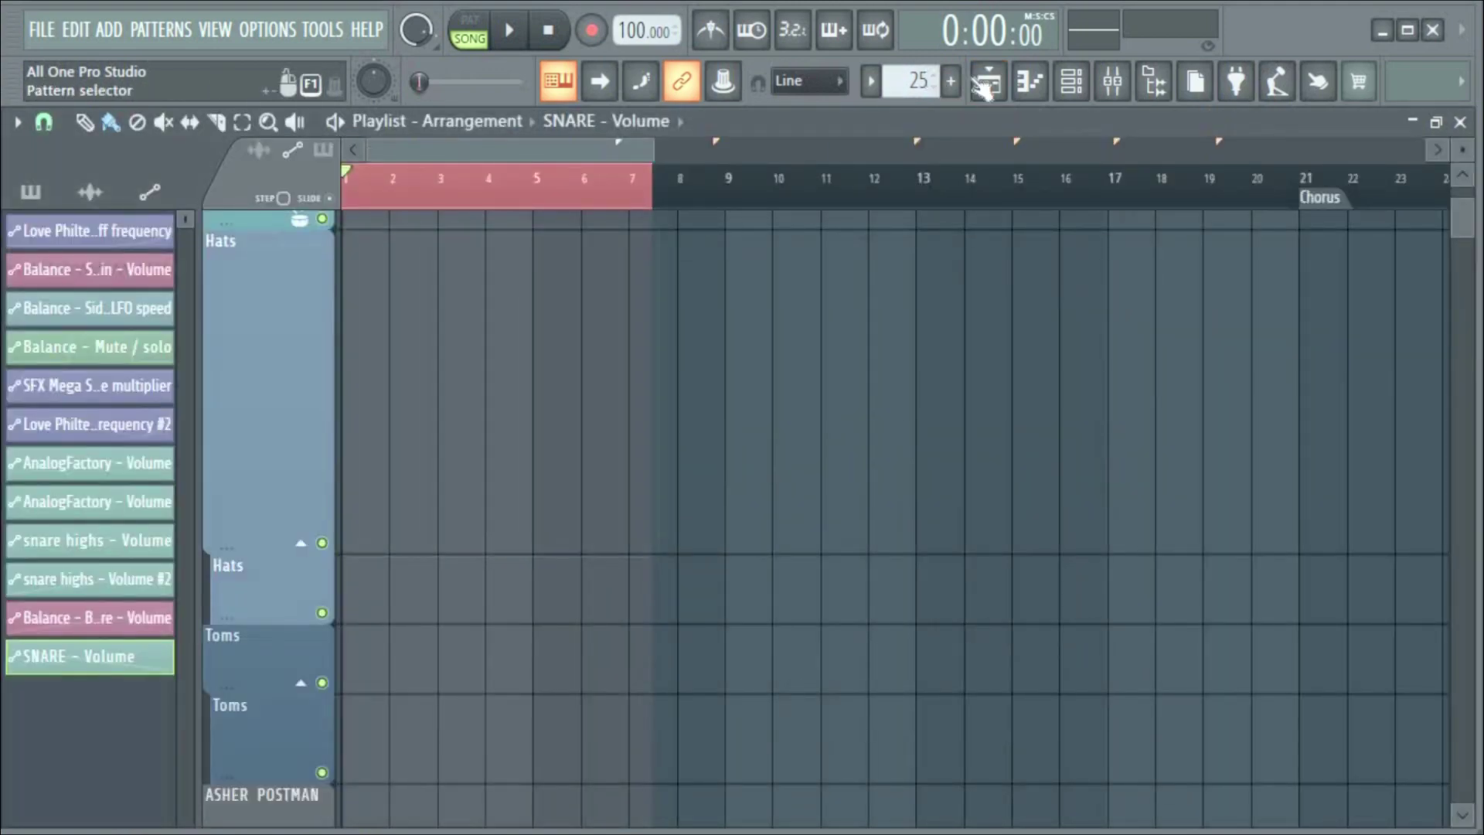
pyautogui.click(1113, 83)
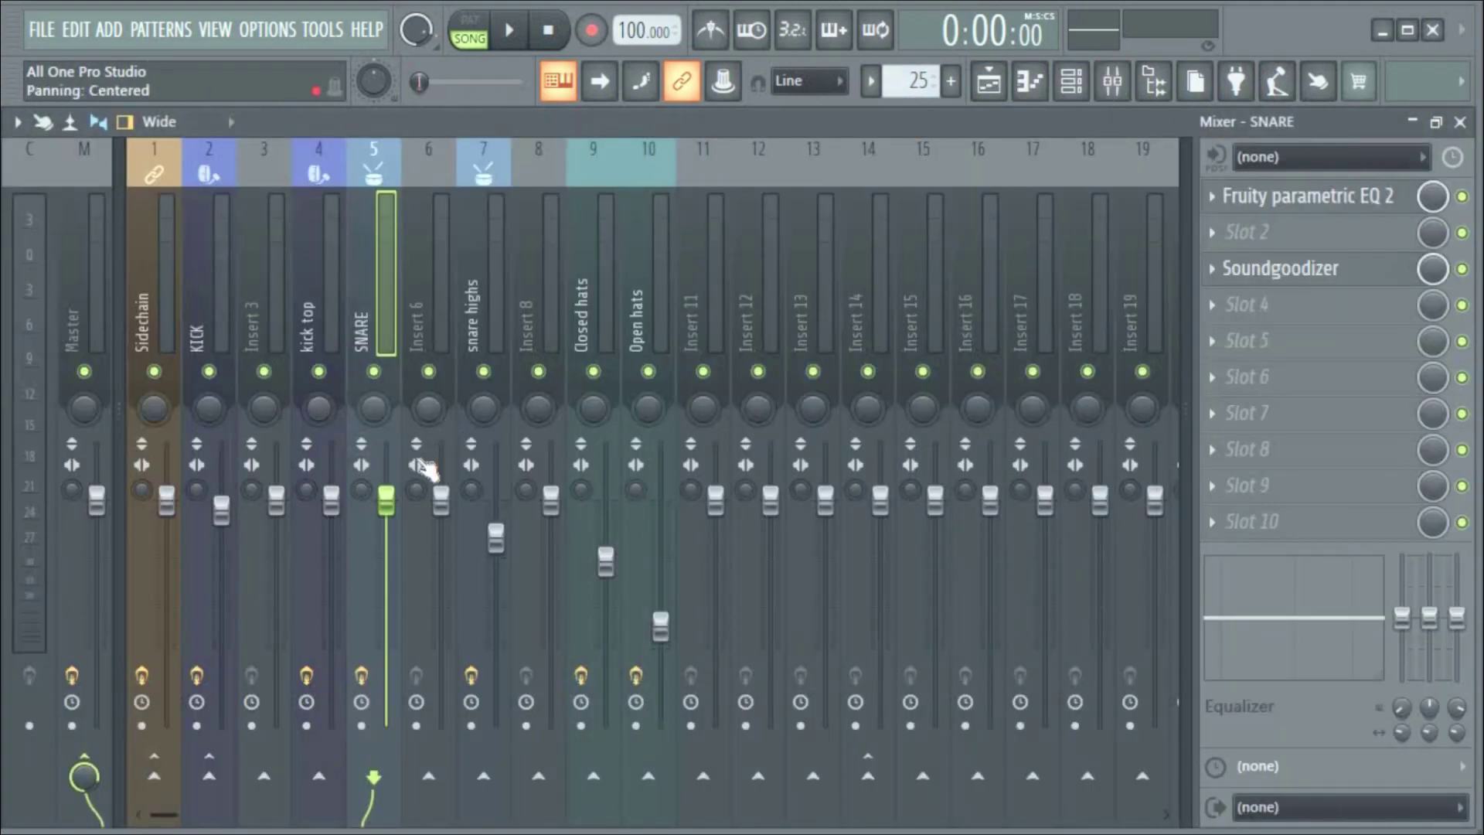
pyautogui.moveTo(385, 498); pyautogui.dragTo(385, 596)
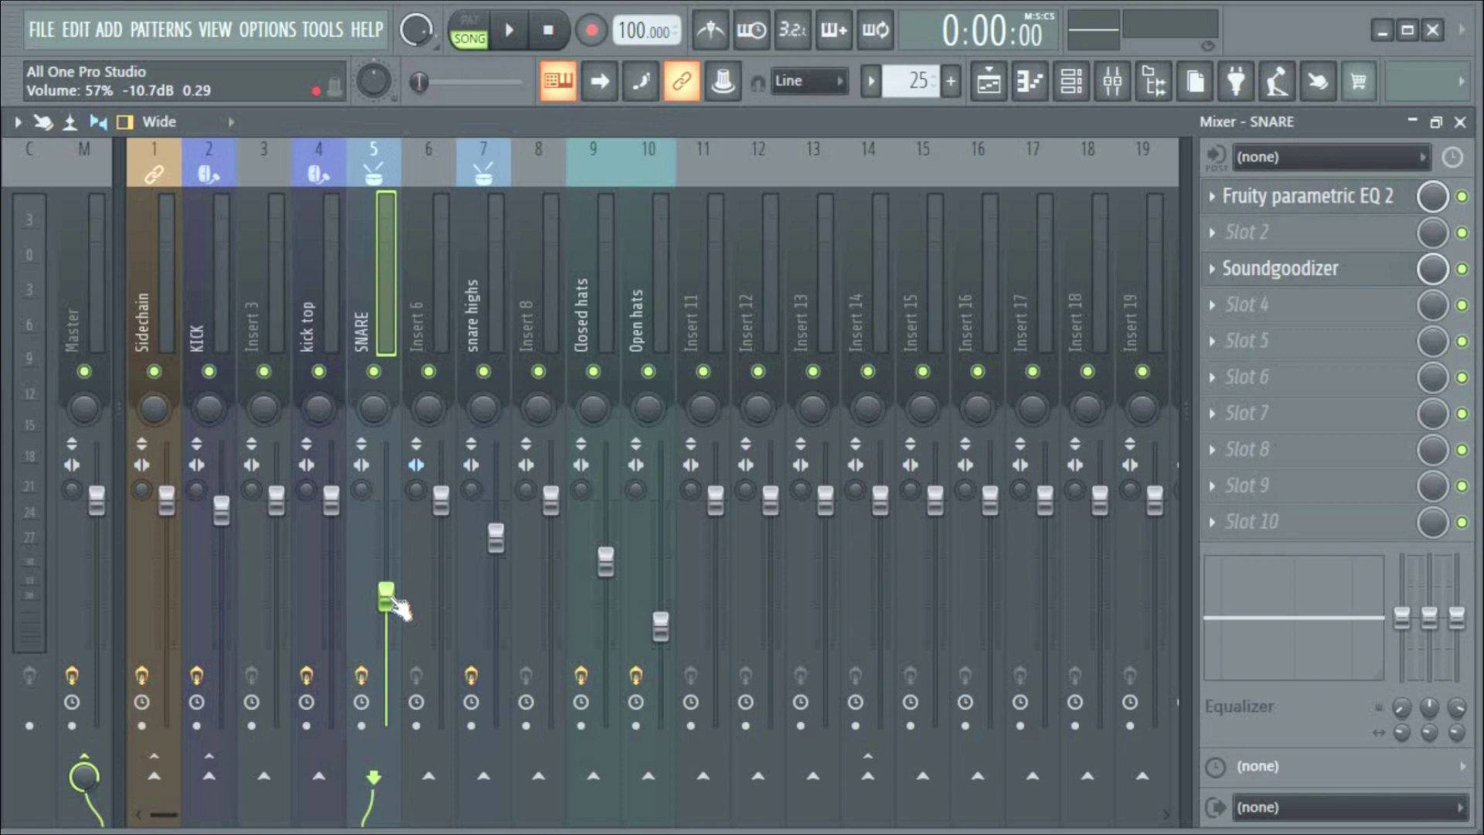
pyautogui.moveTo(386, 596)
pyautogui.mouseDown()
pyautogui.moveTo(386, 498)
pyautogui.moveTo(385, 642)
pyautogui.moveTo(386, 499)
pyautogui.moveTo(385, 622)
pyautogui.mouseUp()
pyautogui.click(509, 30)
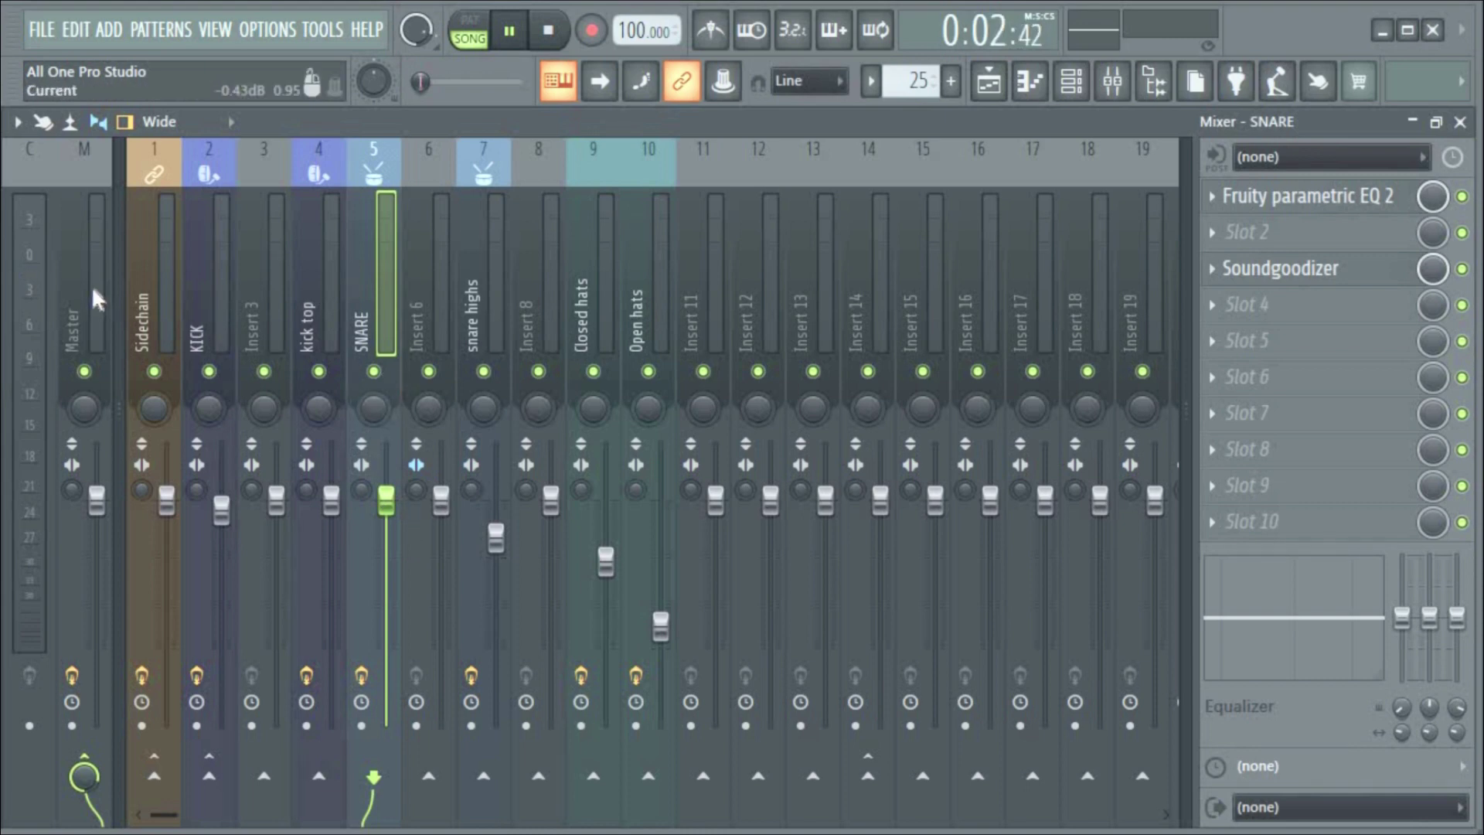
pyautogui.click(549, 33)
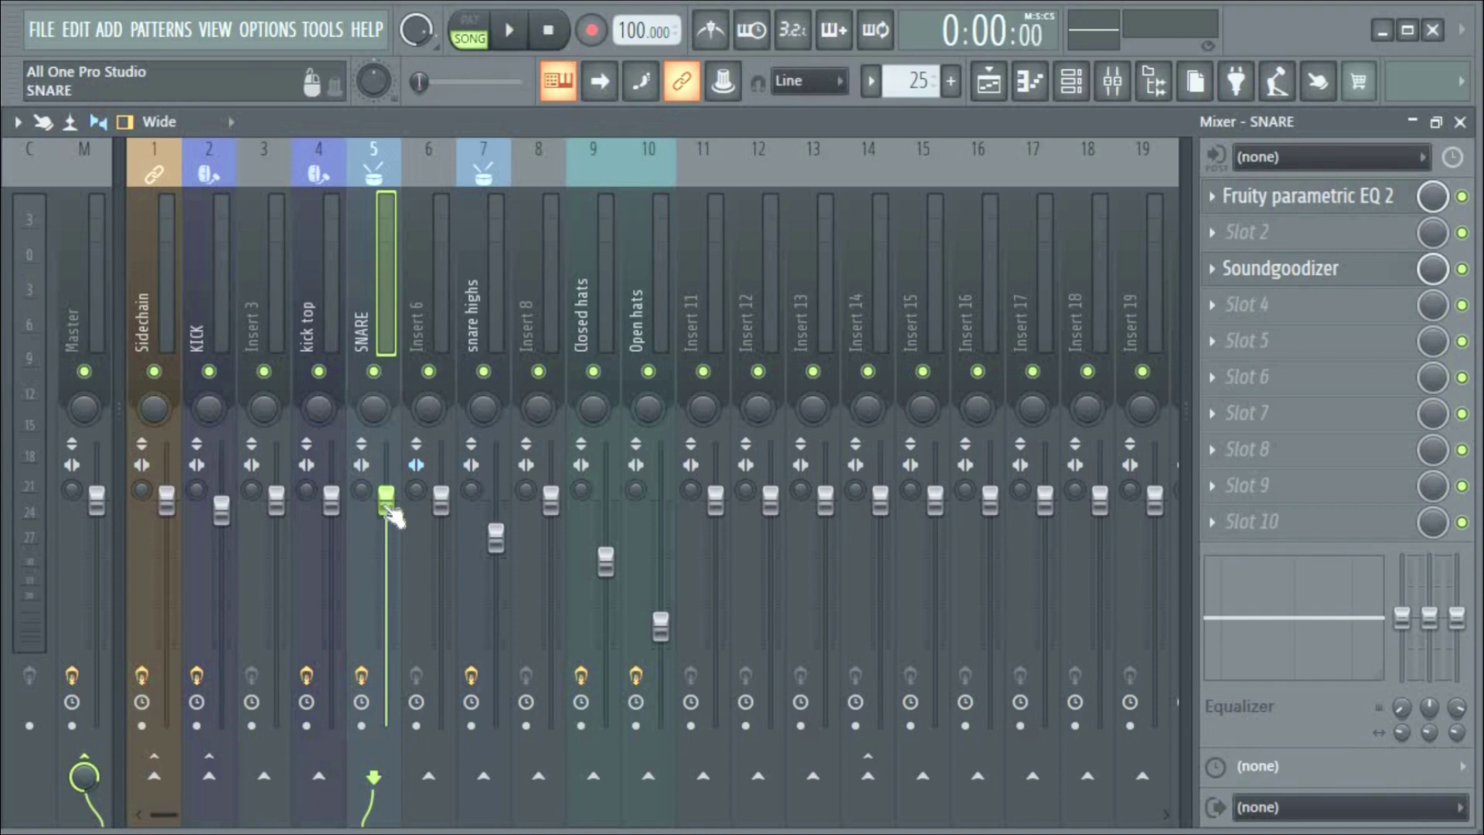
# Pull the SNARE fader all the way down and play-test it again
pyautogui.moveTo(386, 501); pyautogui.dragTo(386, 725)
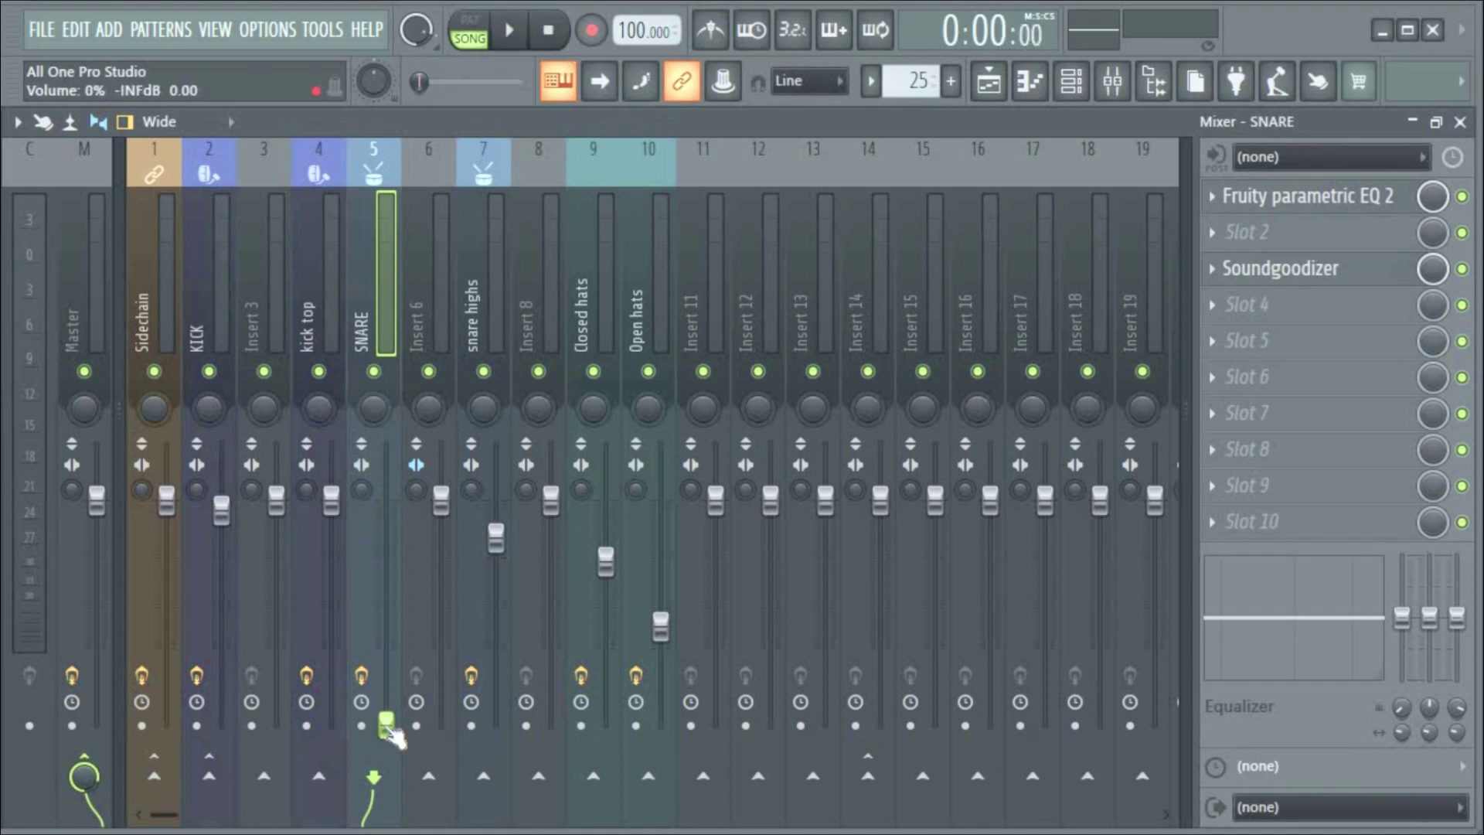
pyautogui.click(509, 32)
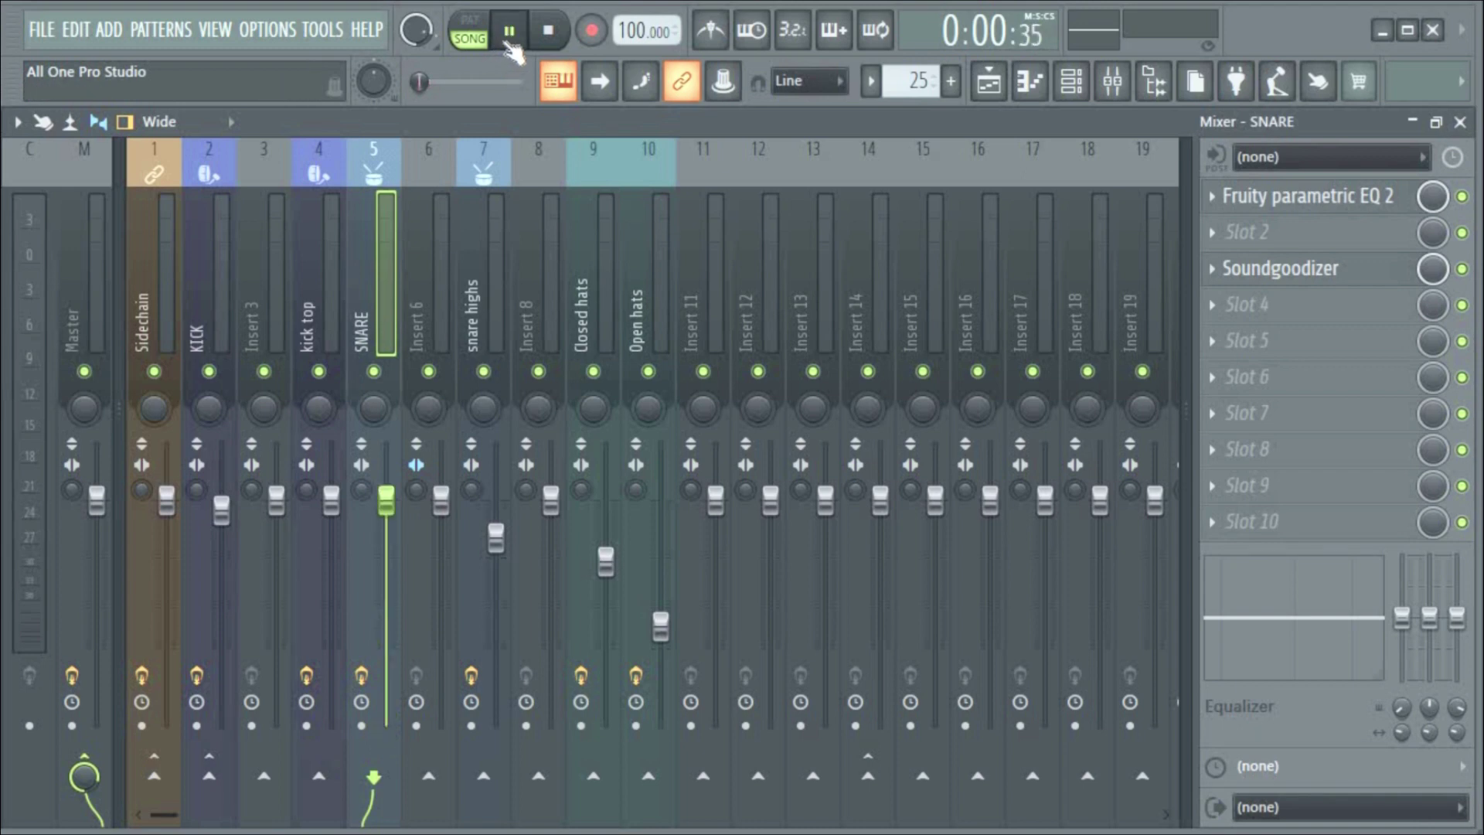
pyautogui.click(553, 31)
# In the browser, expand Current project and then its Initialized controls folder
pyautogui.click(990, 83)
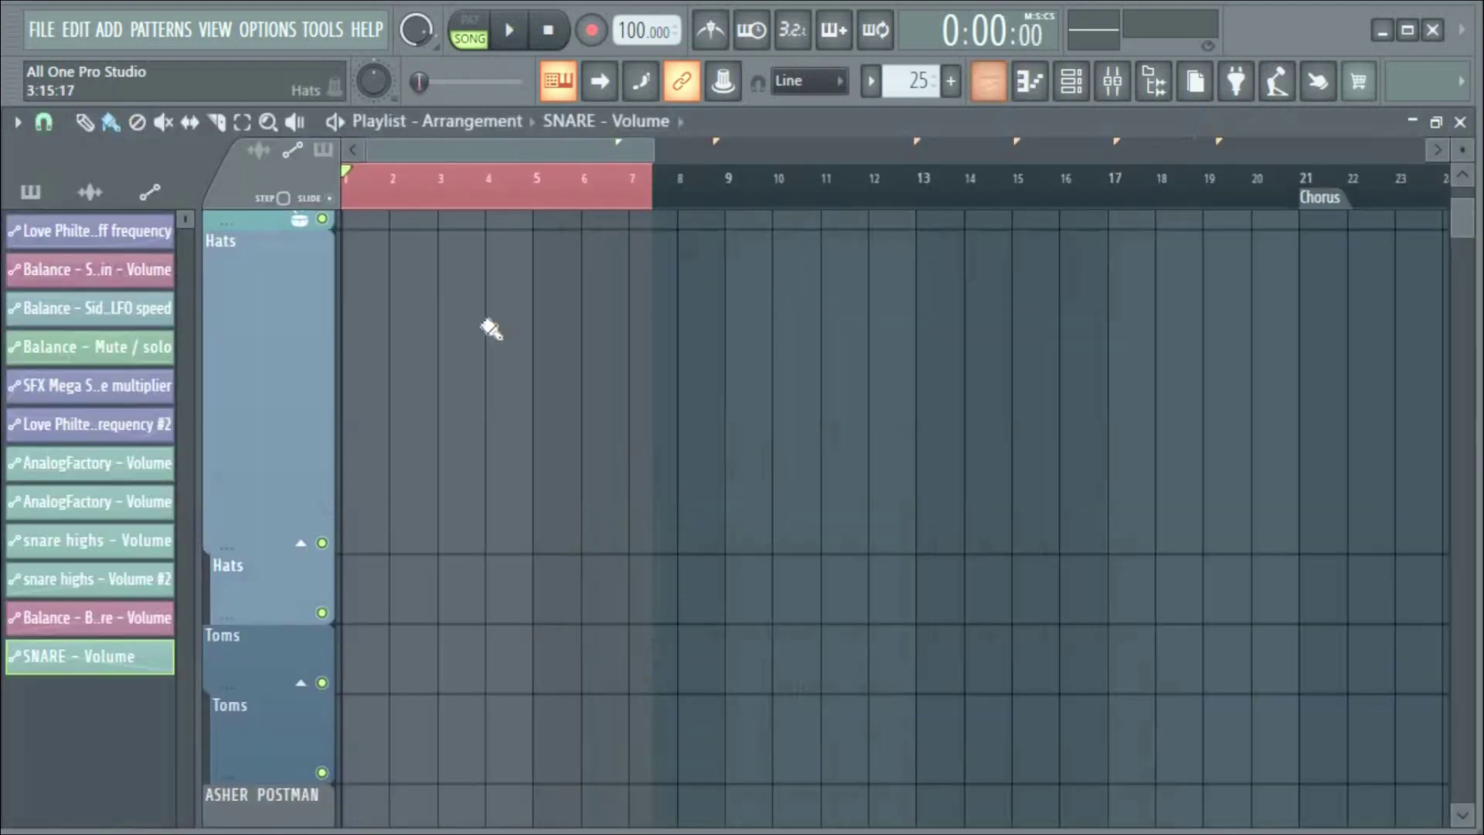
pyautogui.scroll(-5, 507, 343)
pyautogui.scroll(4, 507, 342)
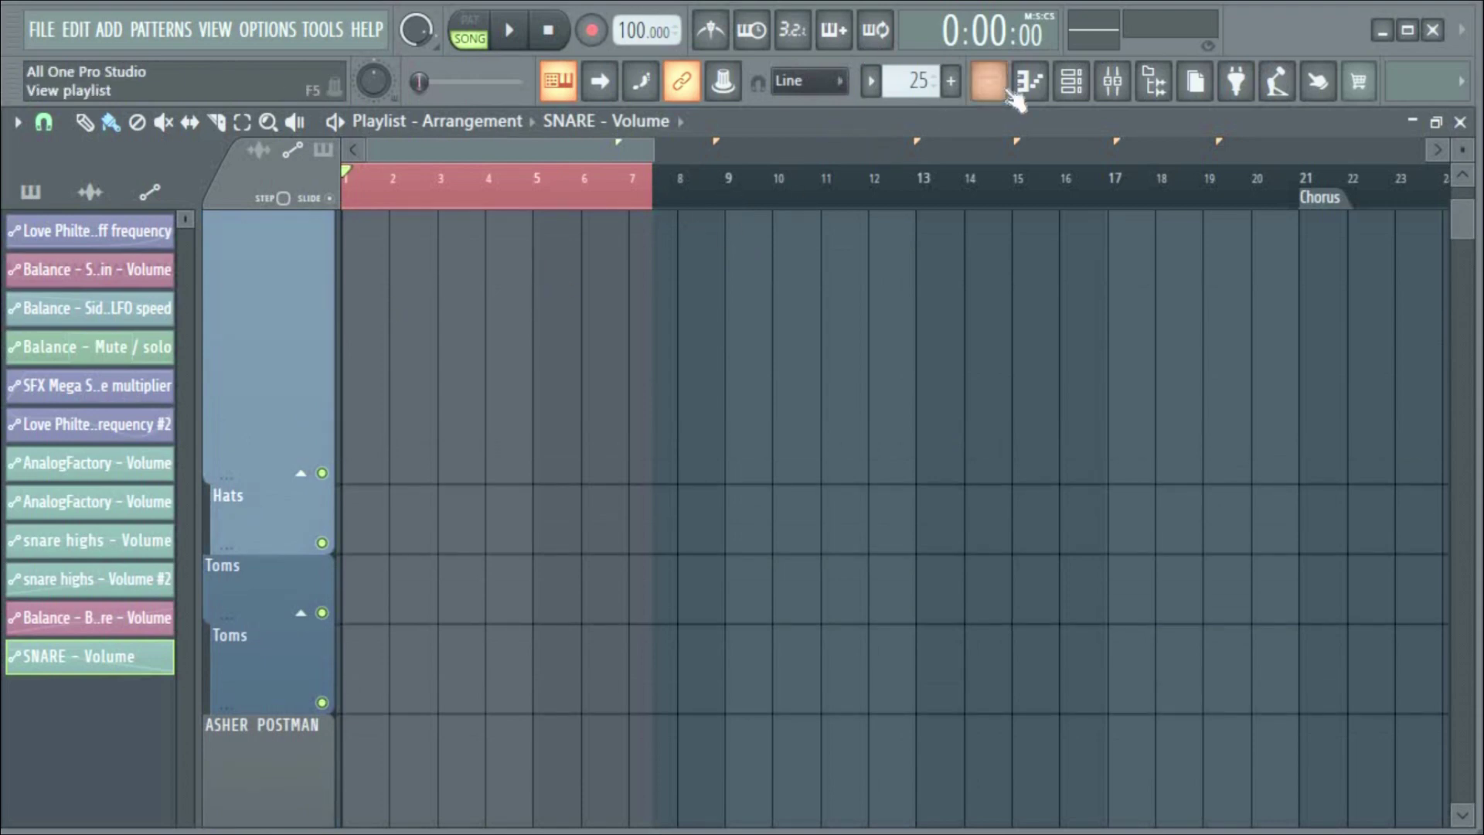
pyautogui.click(1157, 94)
pyautogui.click(1164, 97)
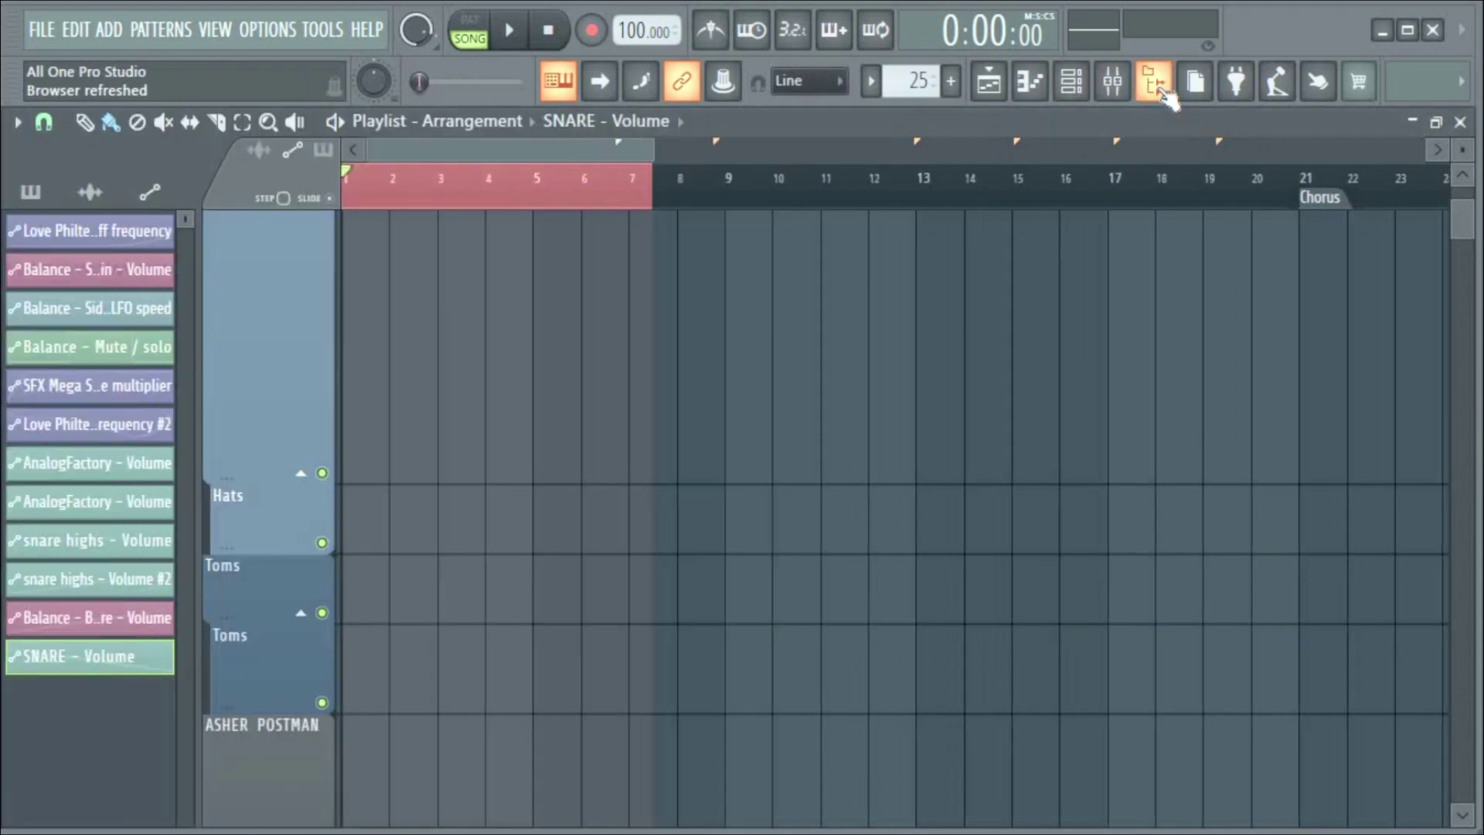
pyautogui.click(1157, 86)
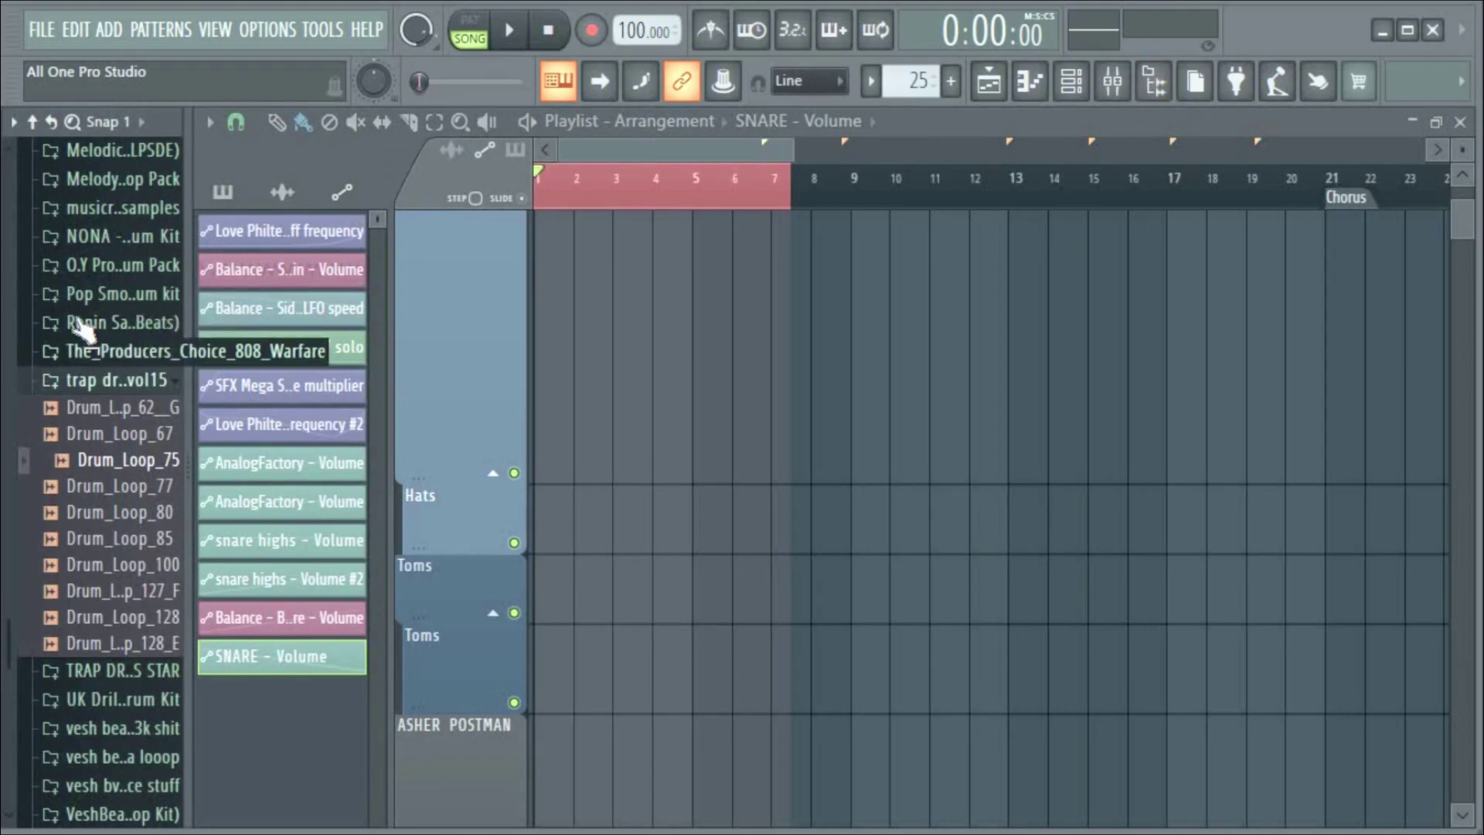
pyautogui.click(116, 164)
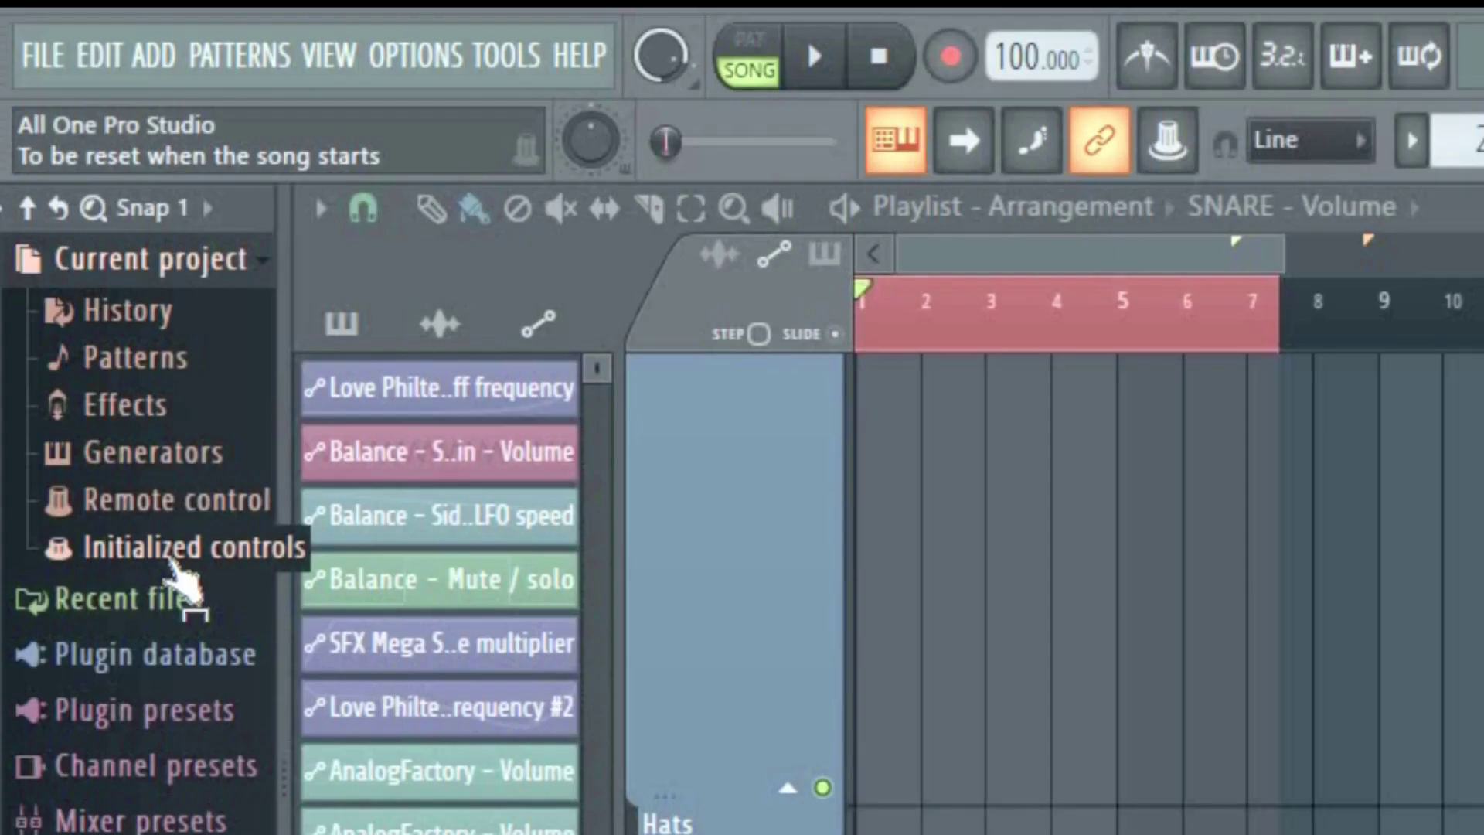
pyautogui.click(173, 561)
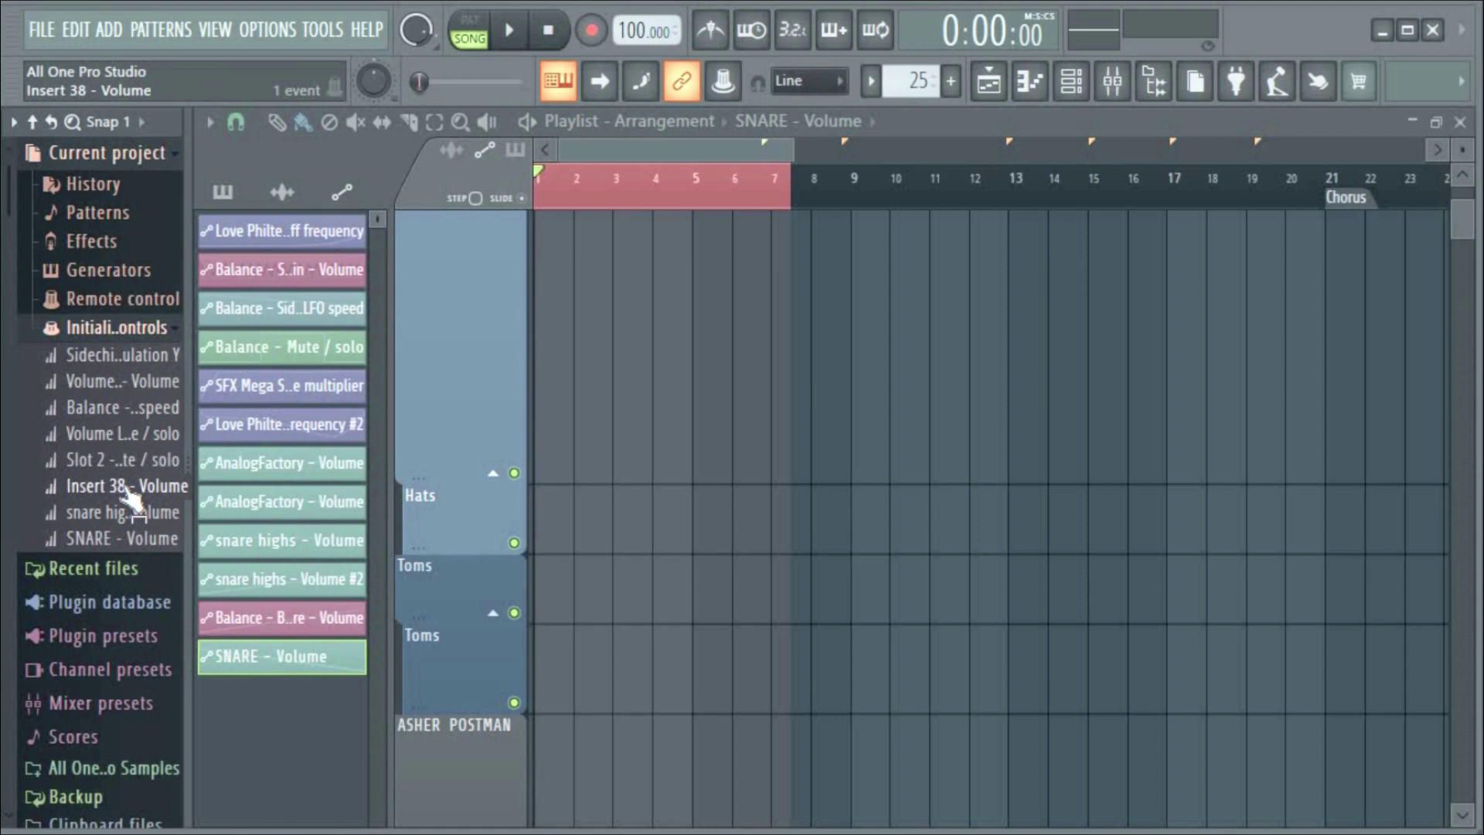
# During playback, delete the SNARE – Volume event from Initialized controls
pyautogui.click(1112, 81)
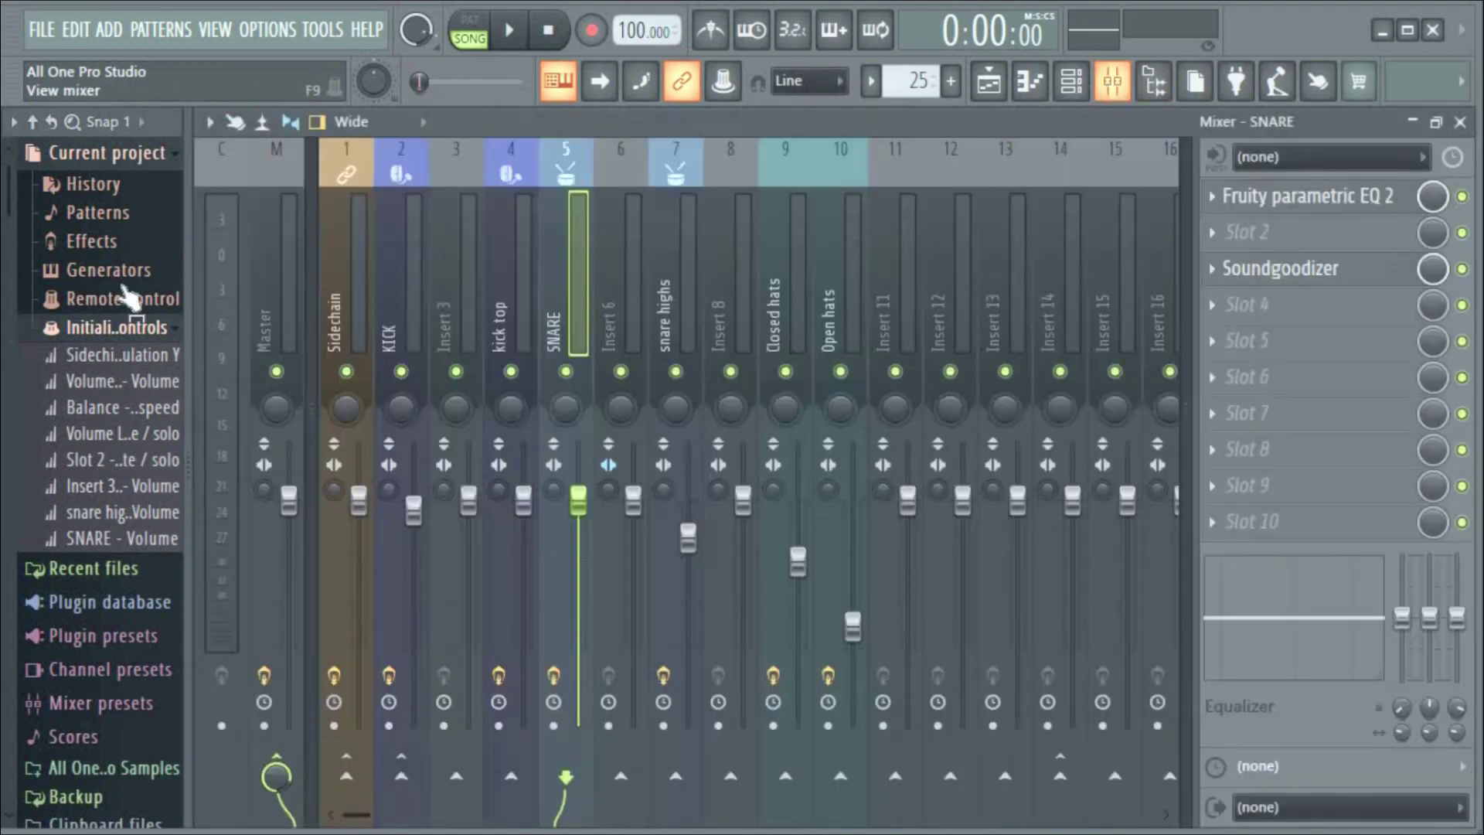
pyautogui.press('space')
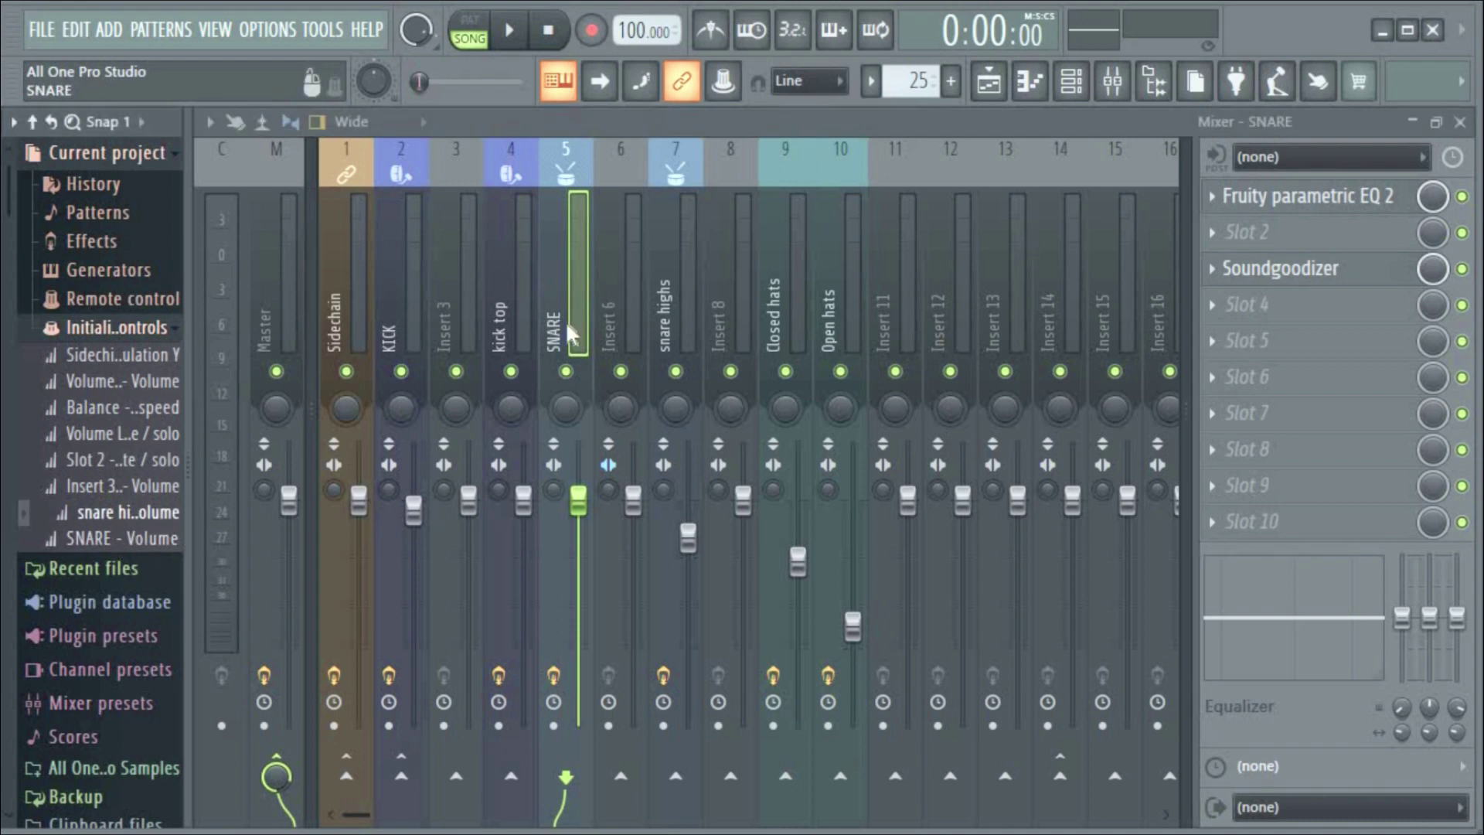
pyautogui.rightClick(122, 539)
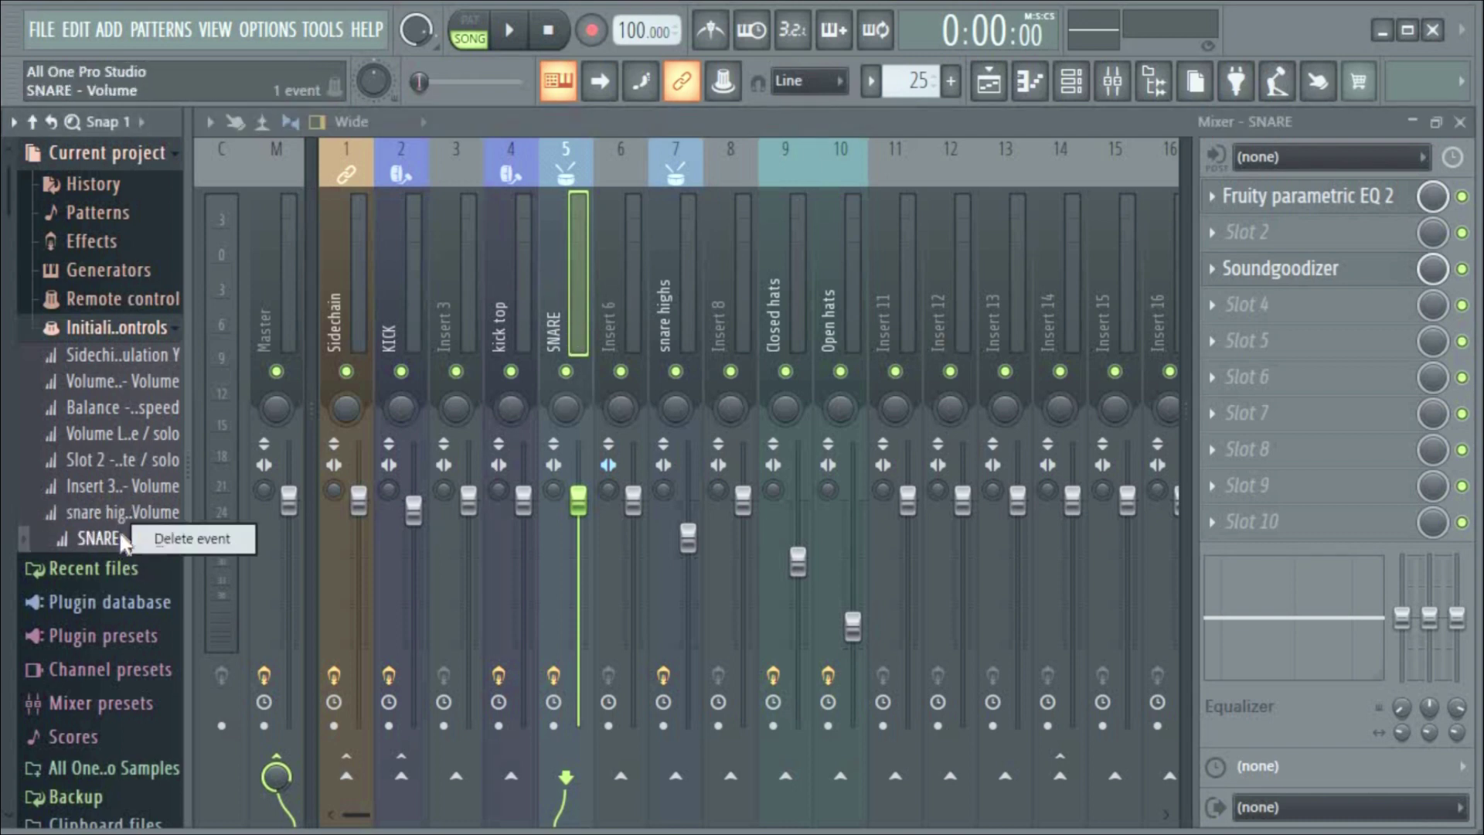
pyautogui.click(194, 539)
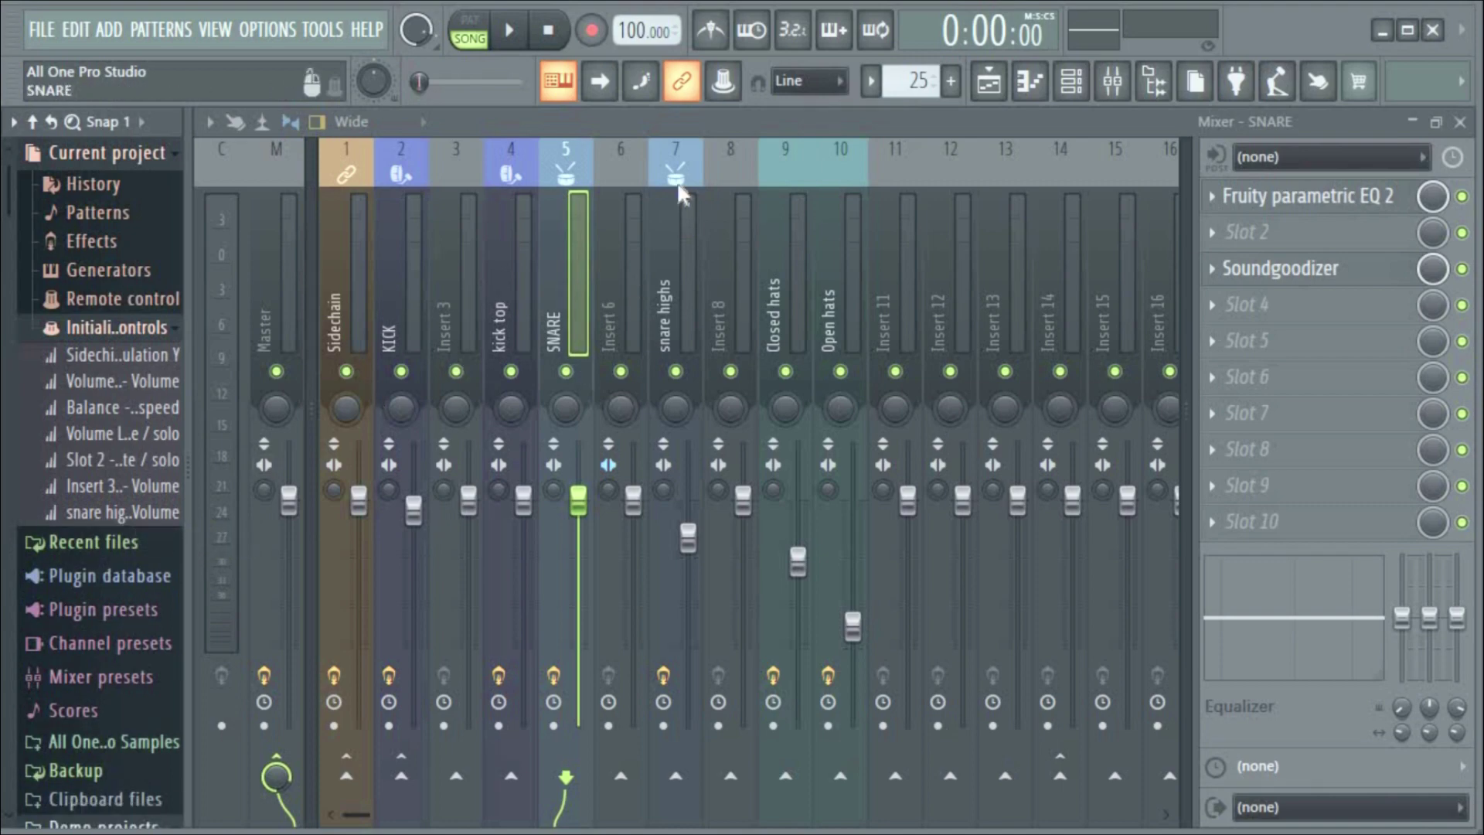
# Lower the SNARE fader to -21.6 dB and play the song to check it stays down
pyautogui.click(989, 80)
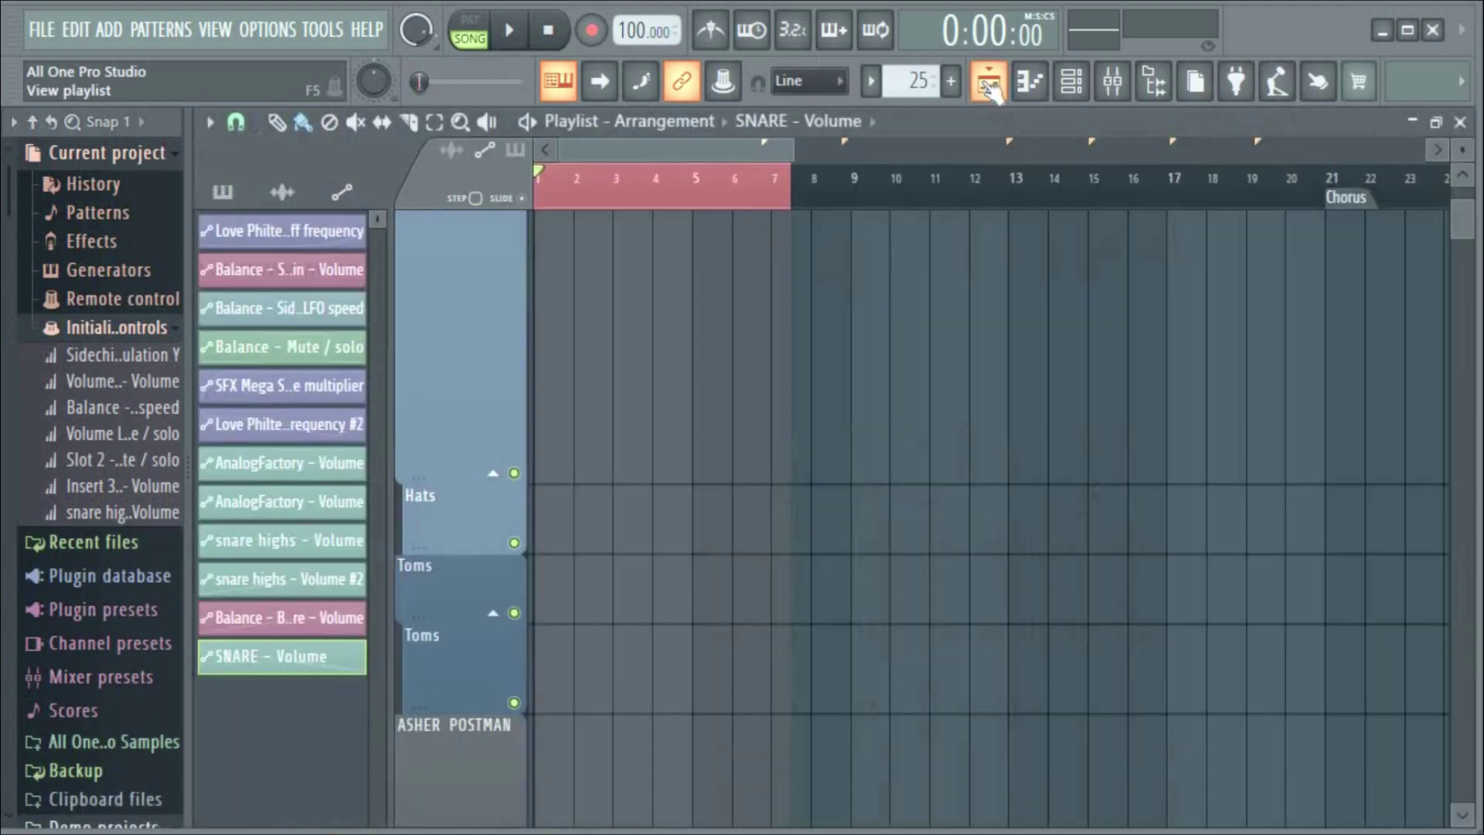
pyautogui.click(989, 81)
pyautogui.moveTo(578, 499); pyautogui.dragTo(578, 667)
pyautogui.click(506, 33)
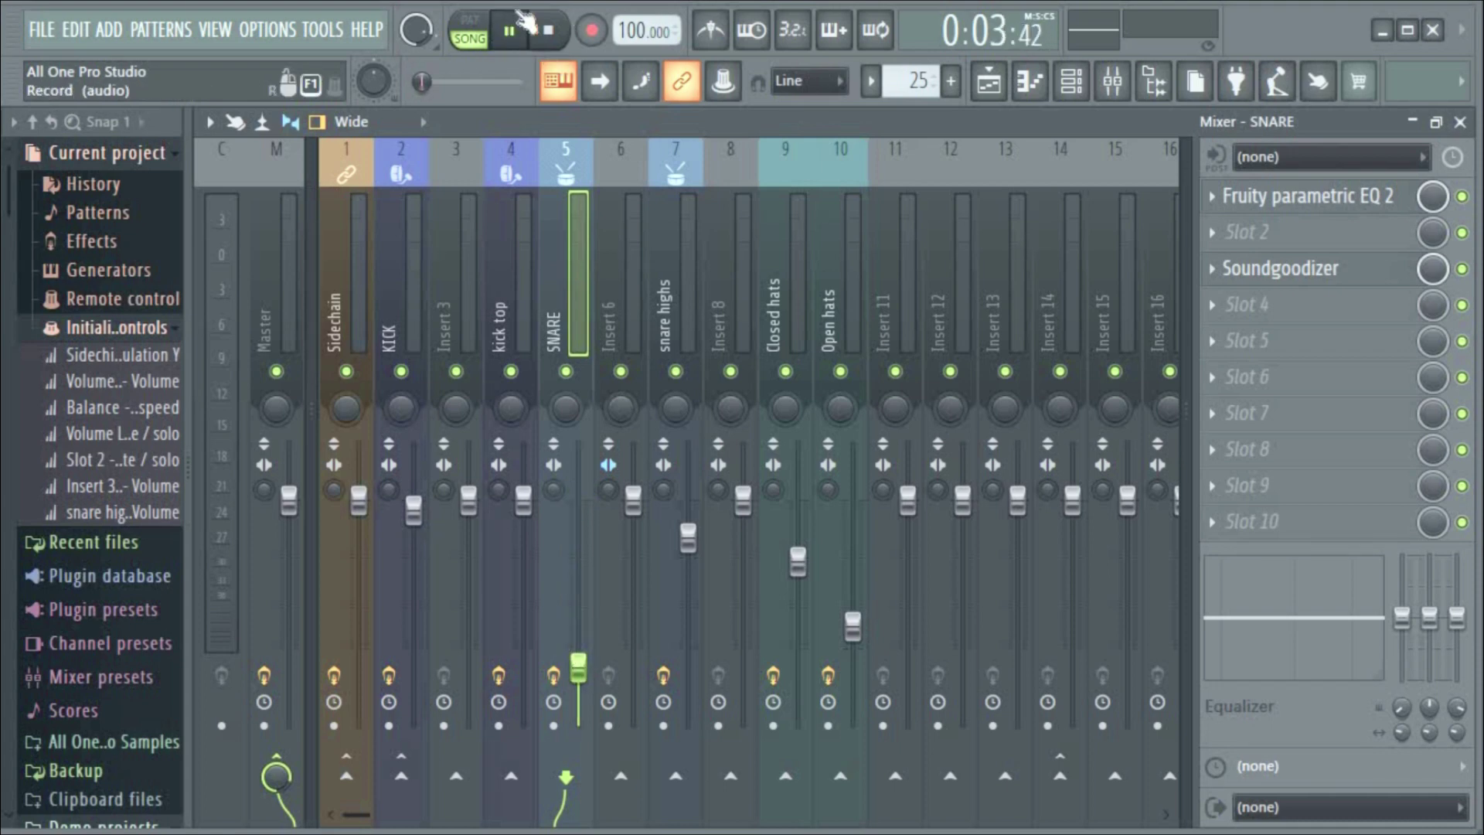
# Stop playback and delete the Volume, Balance, Volume LFO and Slot 2 initialized events
pyautogui.click(555, 35)
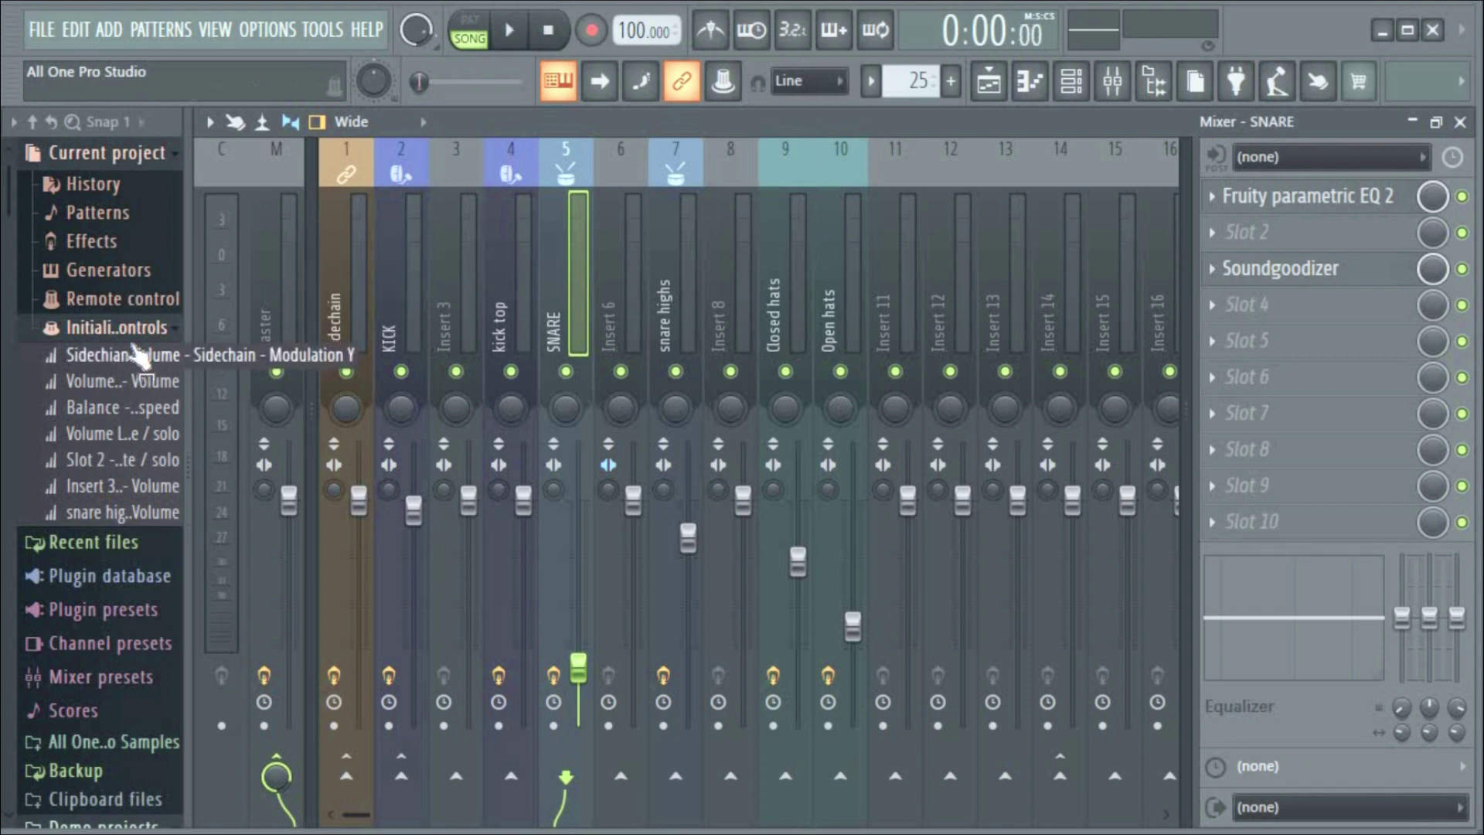
pyautogui.rightClick(134, 353)
pyautogui.click(203, 354)
pyautogui.rightClick(151, 379)
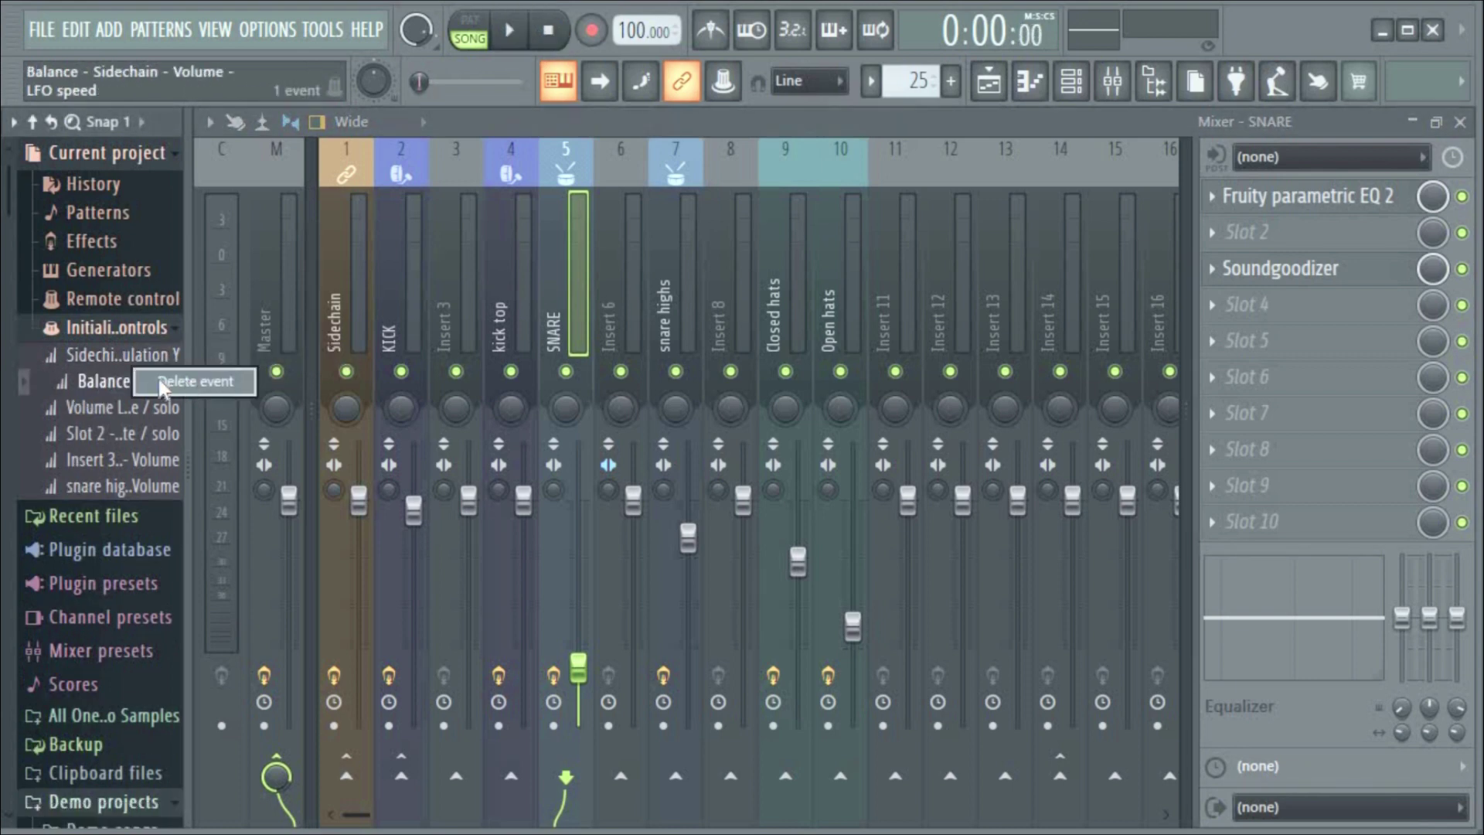
pyautogui.click(203, 380)
pyautogui.rightClick(100, 382)
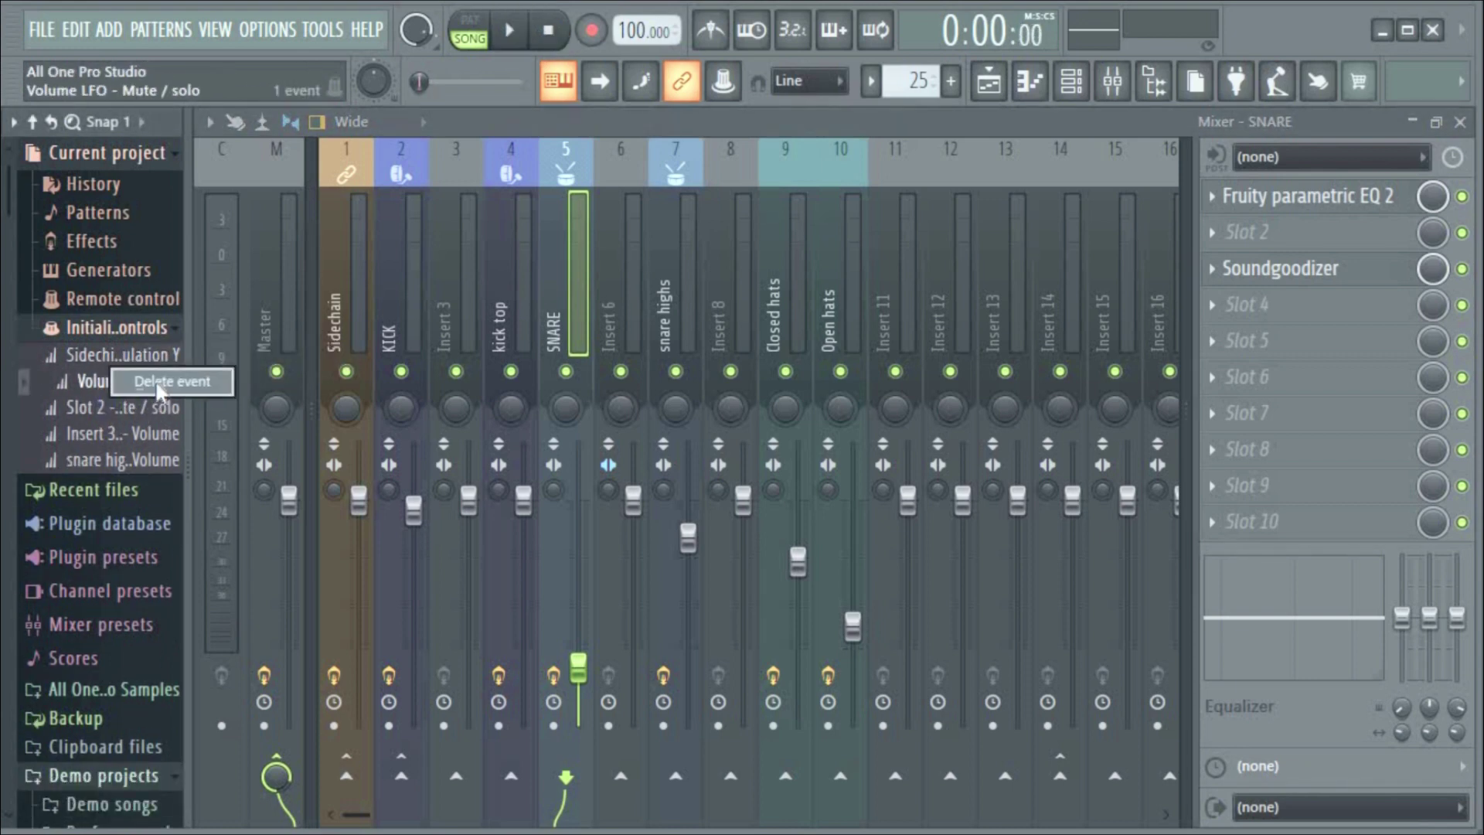
pyautogui.click(203, 381)
pyautogui.rightClick(101, 381)
pyautogui.click(203, 380)
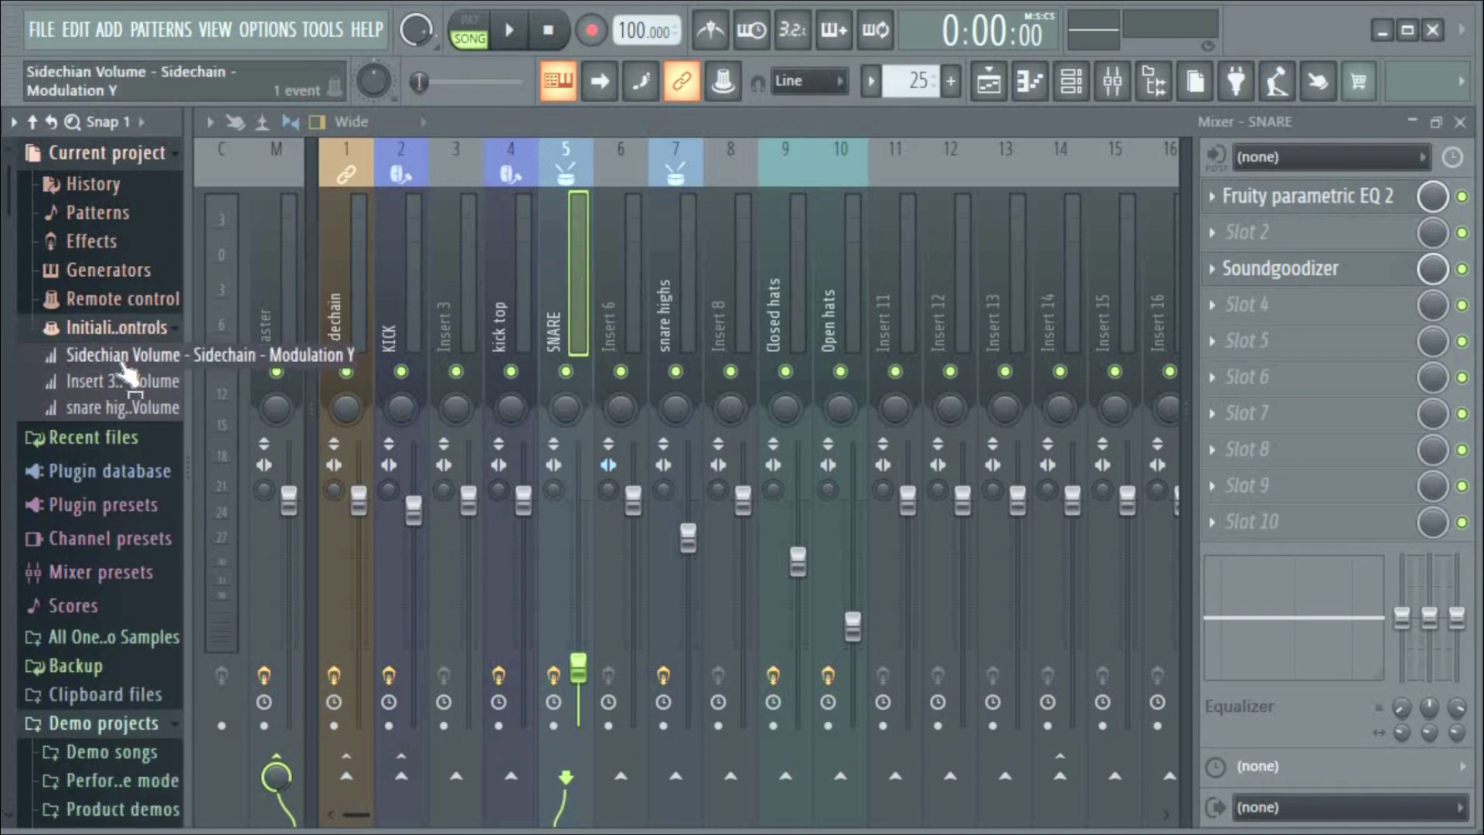
# Delete the Sidechain modulation Y, Insert 38 volume and snare highs volume events
pyautogui.rightClick(164, 356)
pyautogui.click(185, 356)
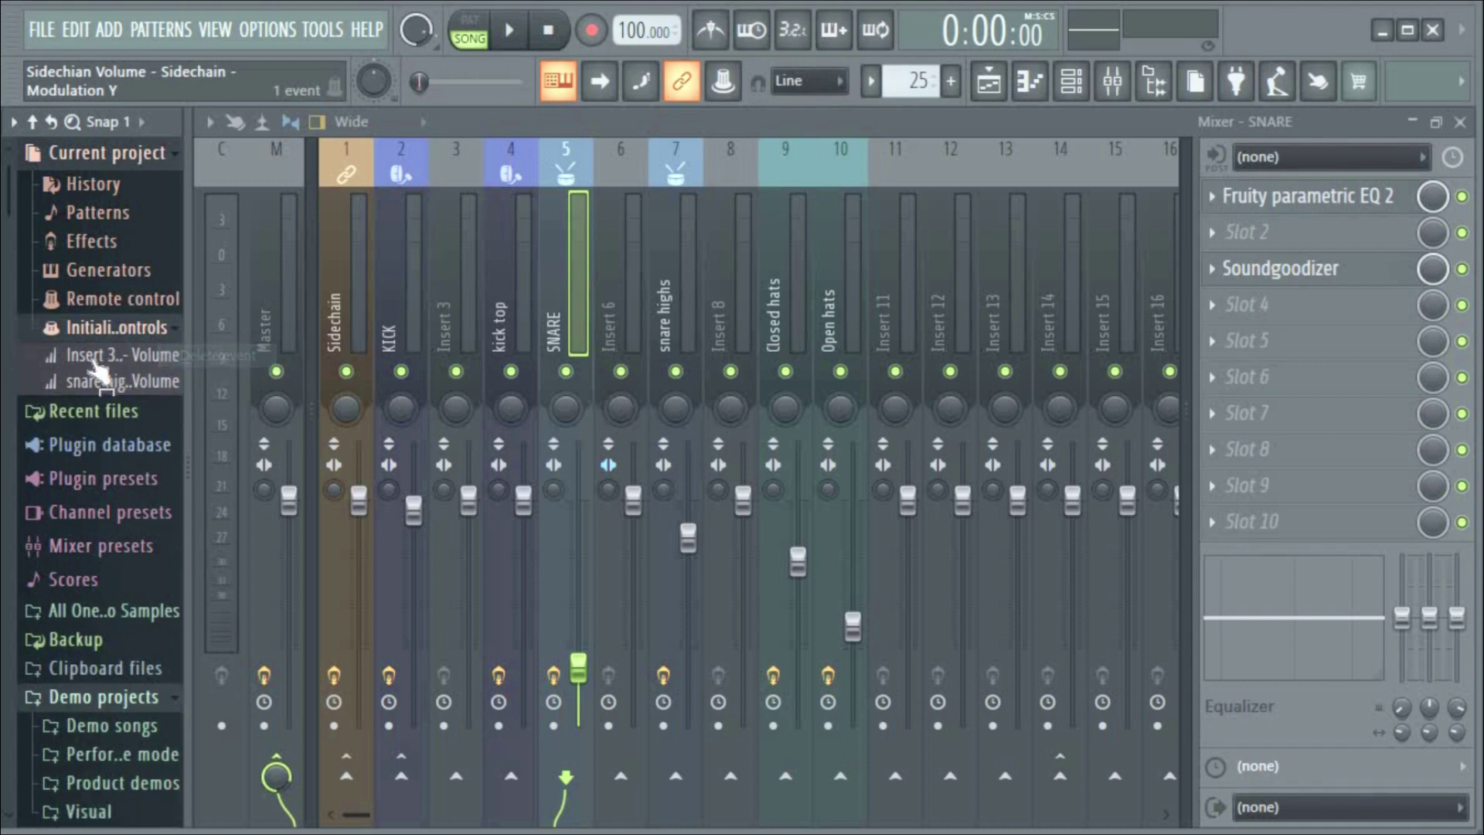
pyautogui.rightClick(159, 356)
pyautogui.click(197, 354)
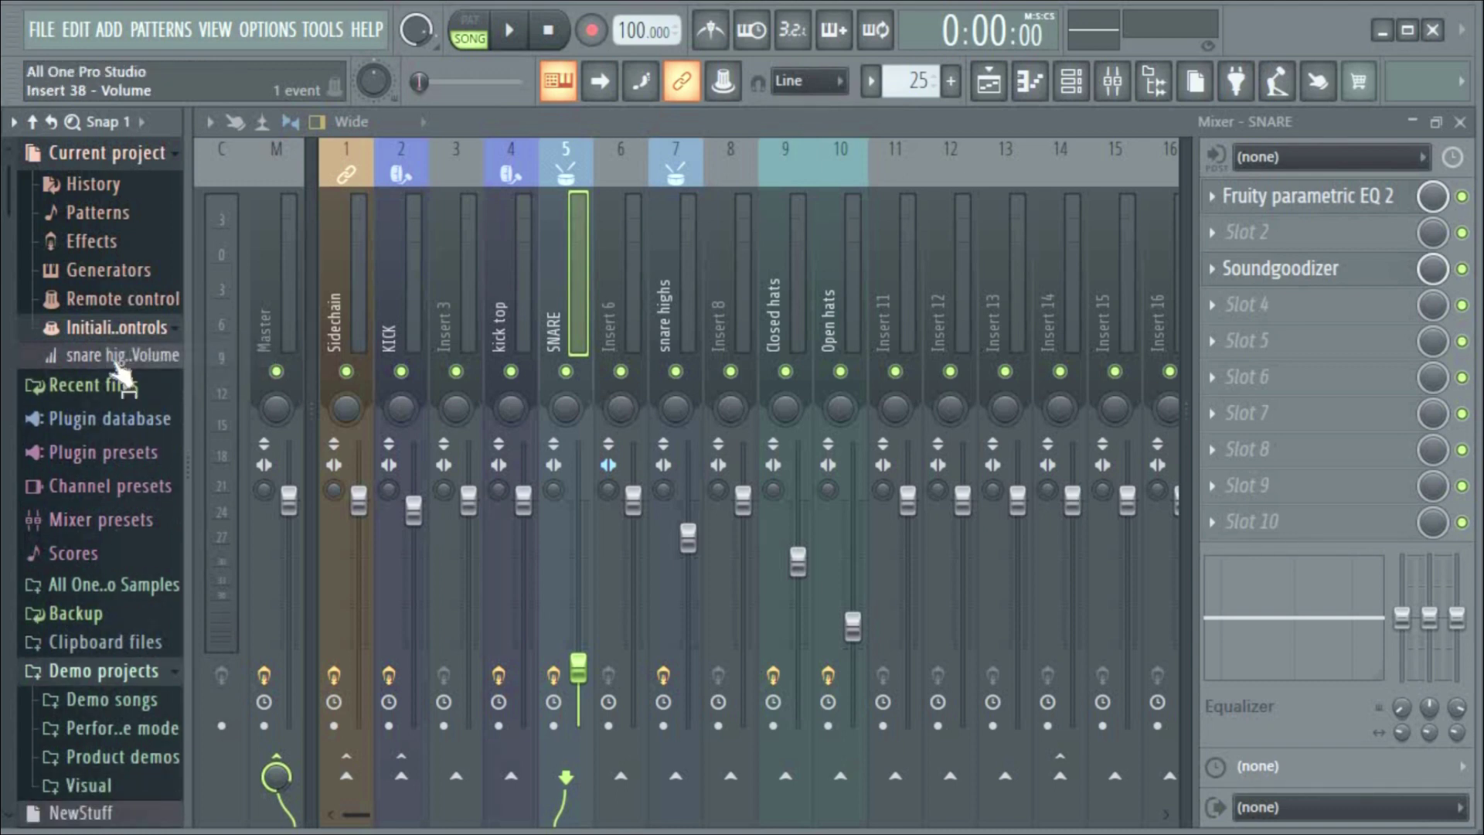
pyautogui.rightClick(112, 356)
pyautogui.click(155, 355)
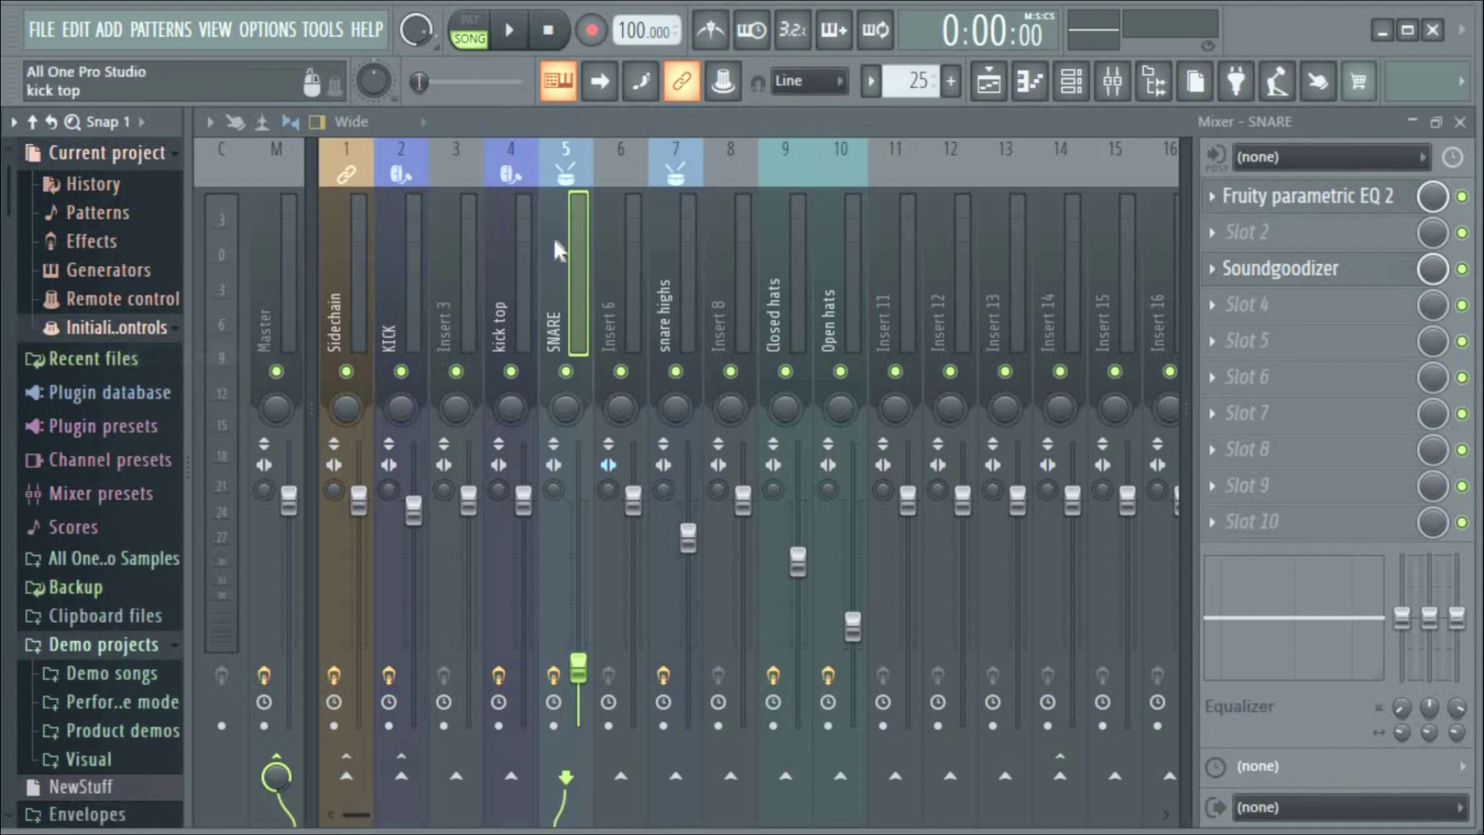
pyautogui.click(989, 81)
pyautogui.rightClick(289, 238)
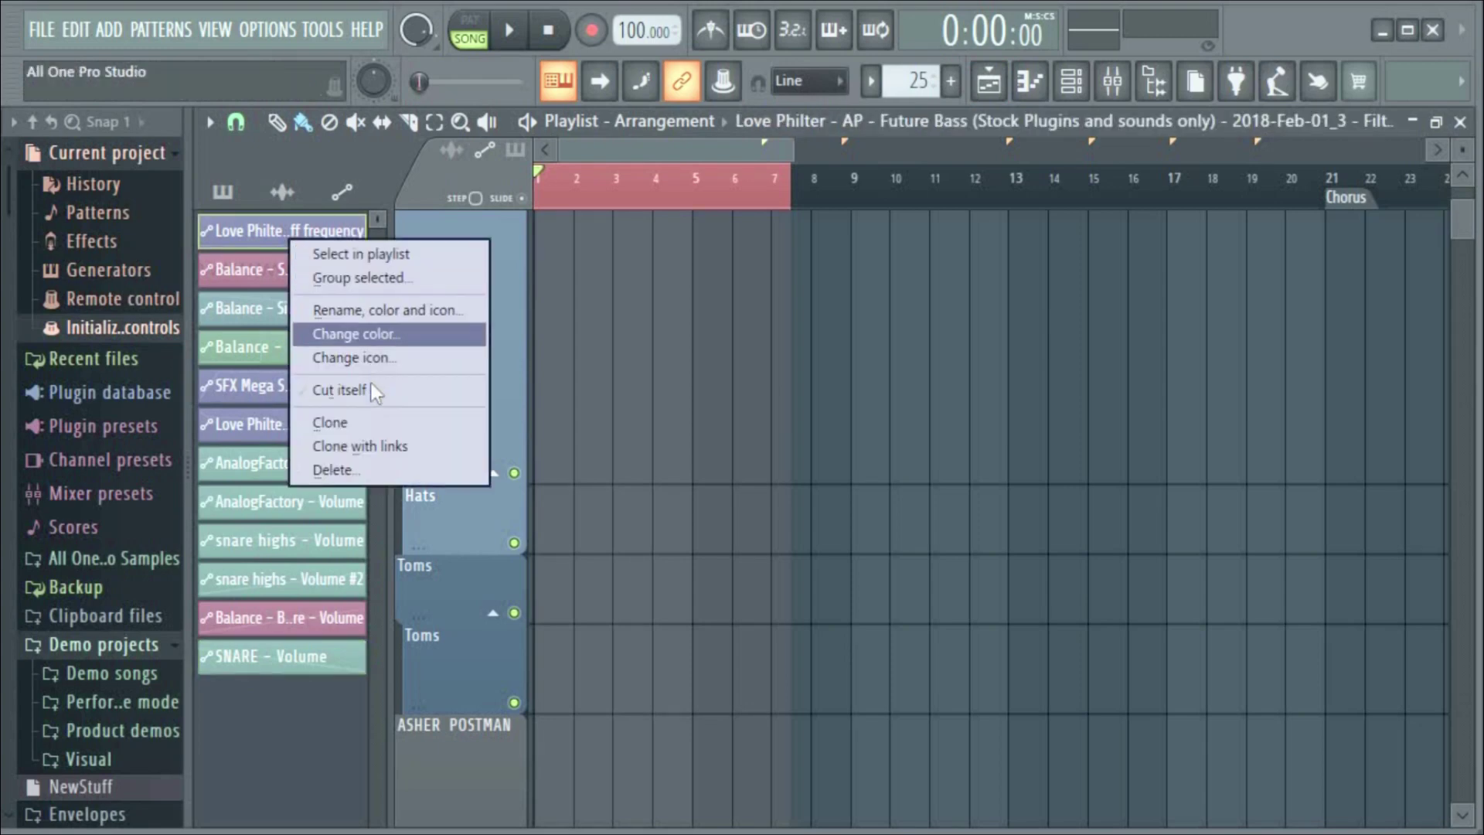
# Delete the Love Philter cutoff frequency automation clip
pyautogui.click(363, 469)
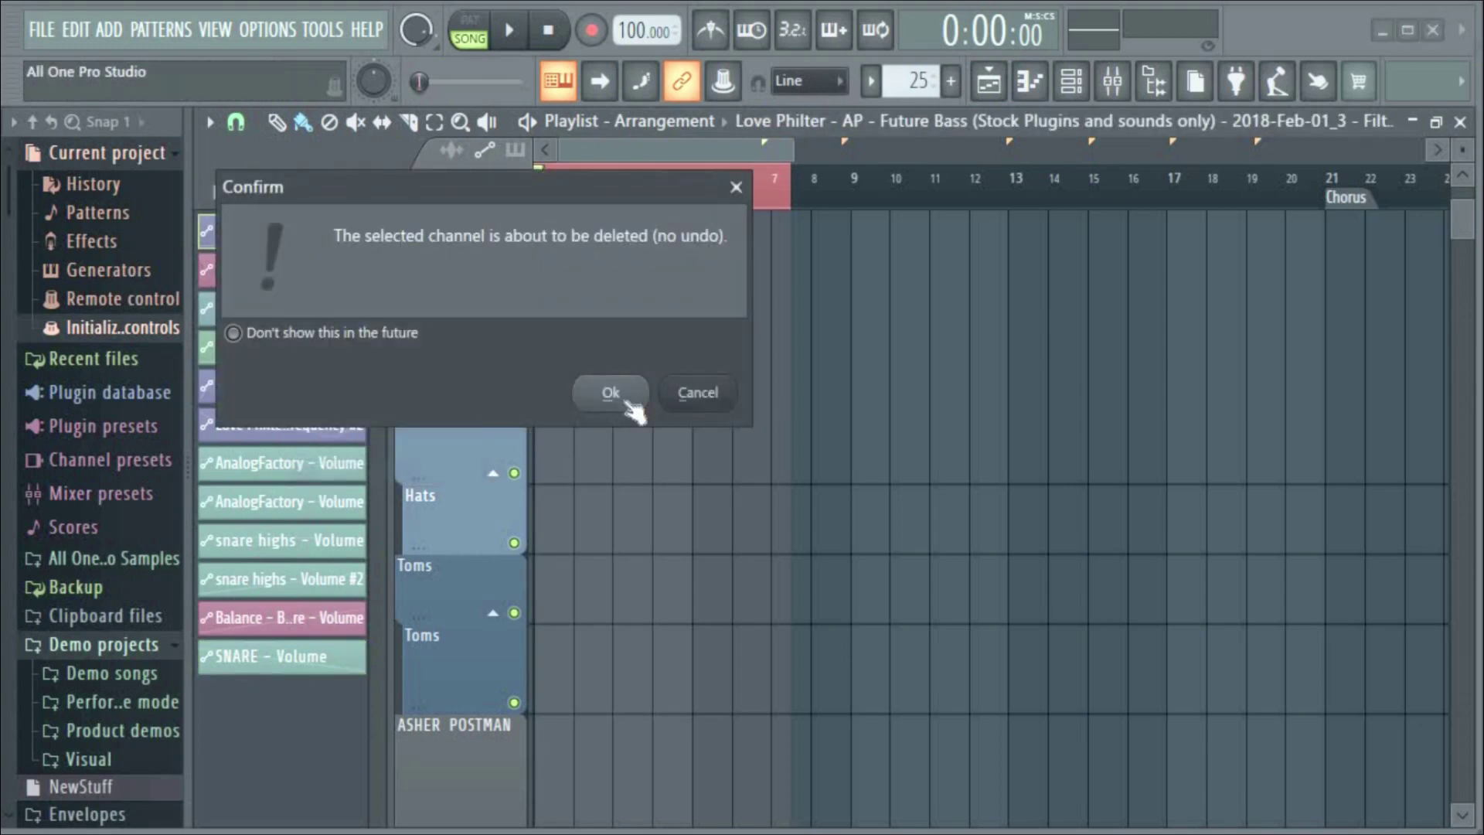
pyautogui.press('Return')
pyautogui.scroll(-3, 286, 387)
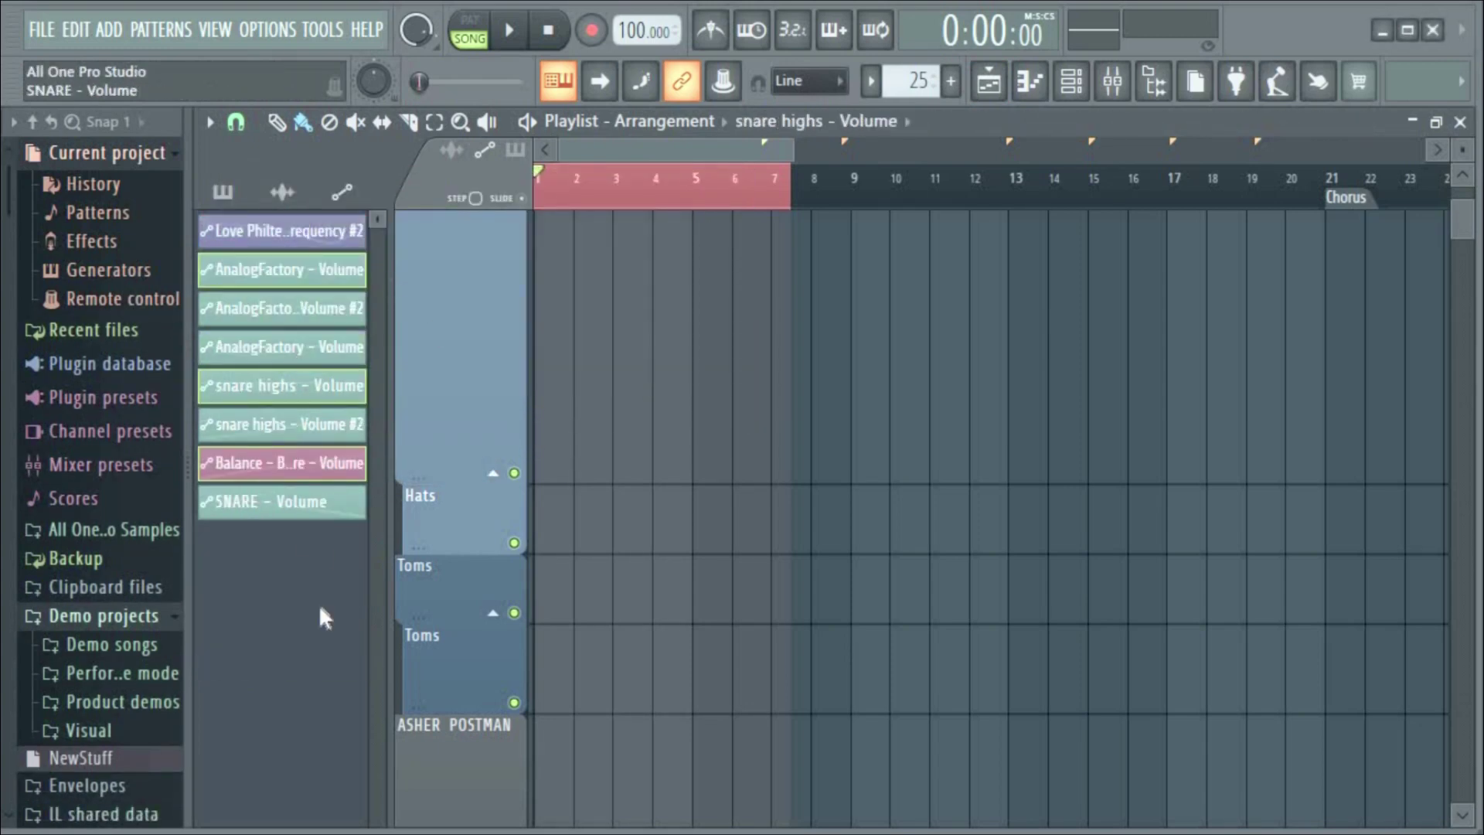
# Select the remaining eight clips (Love Philter #2, AnalogFactory, snare highs, Balance, SNARE) and delete them
pyautogui.click(278, 235)
pyautogui.click(286, 277)
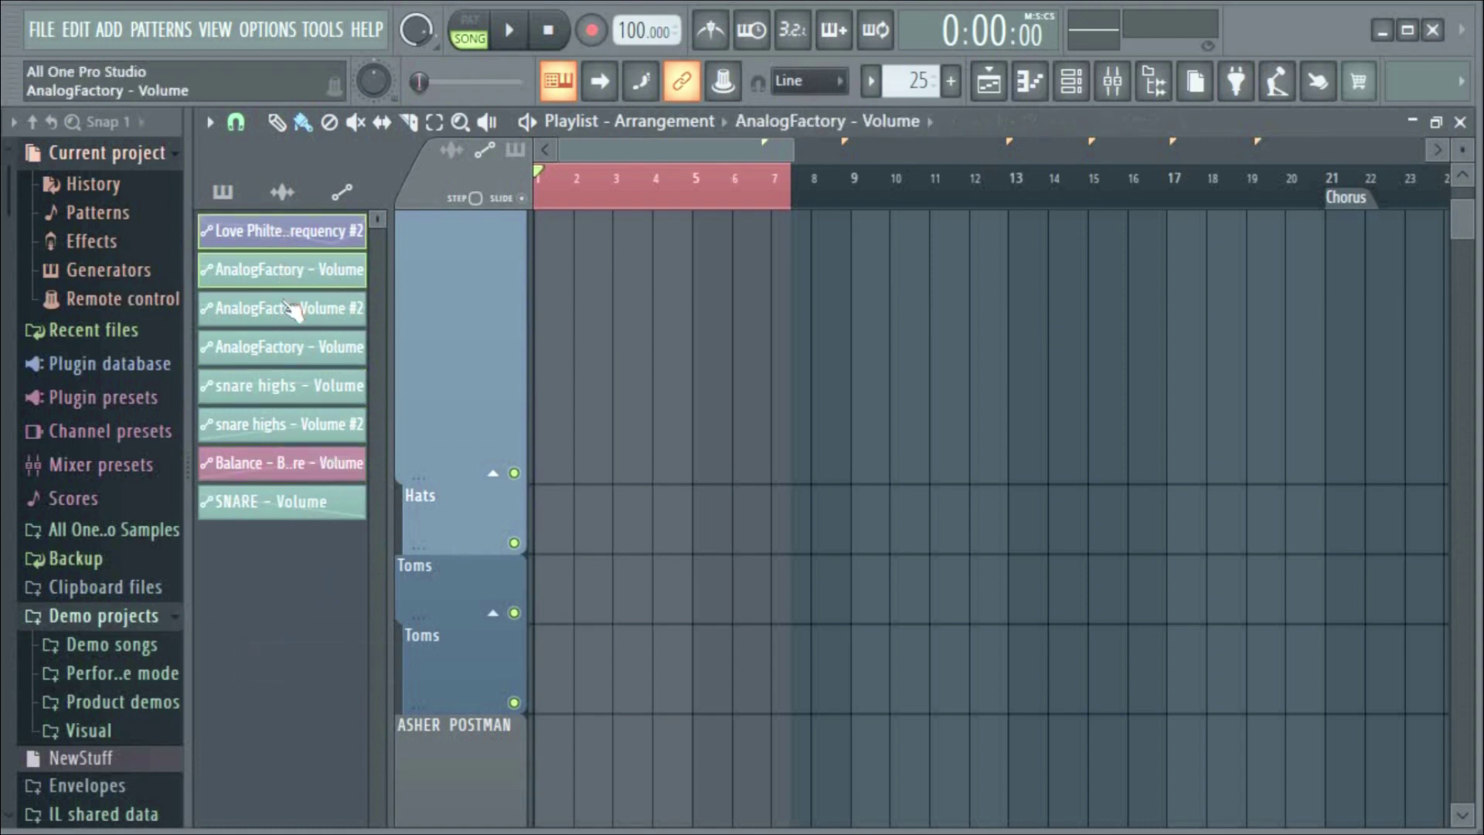
pyautogui.click(286, 309)
pyautogui.click(286, 357)
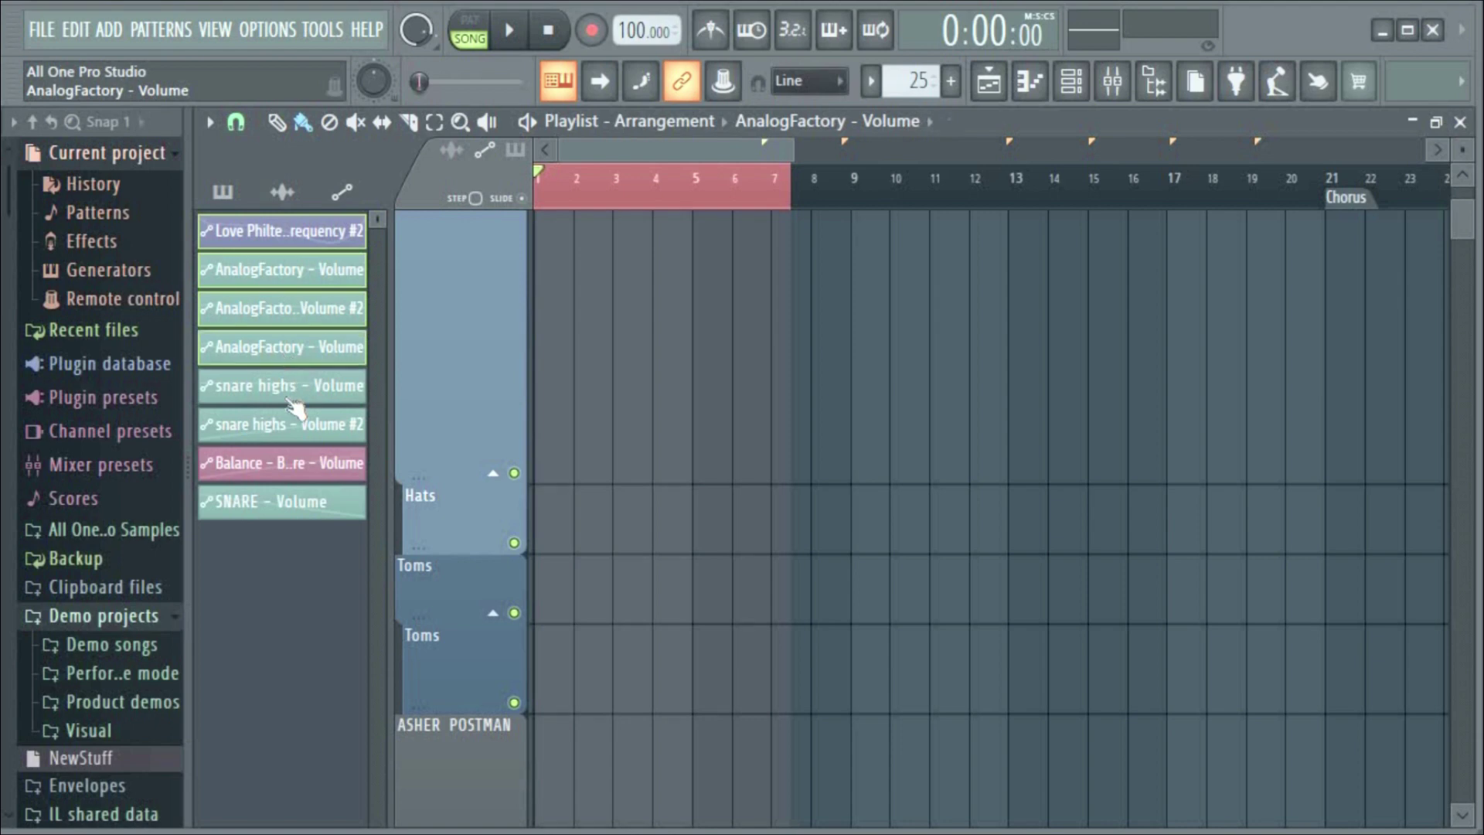
pyautogui.click(288, 396)
pyautogui.click(293, 424)
pyautogui.click(291, 464)
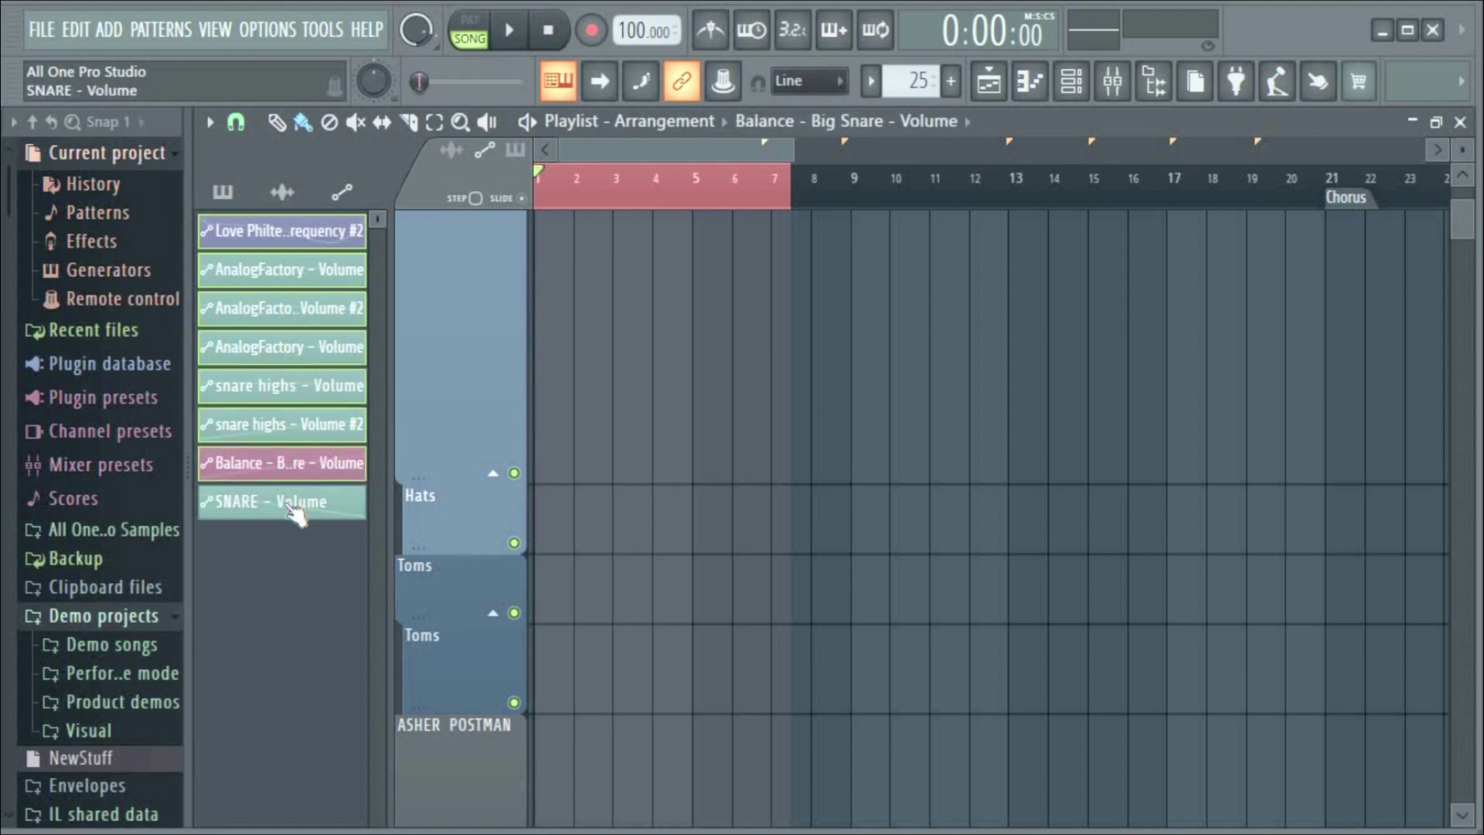
pyautogui.click(296, 510)
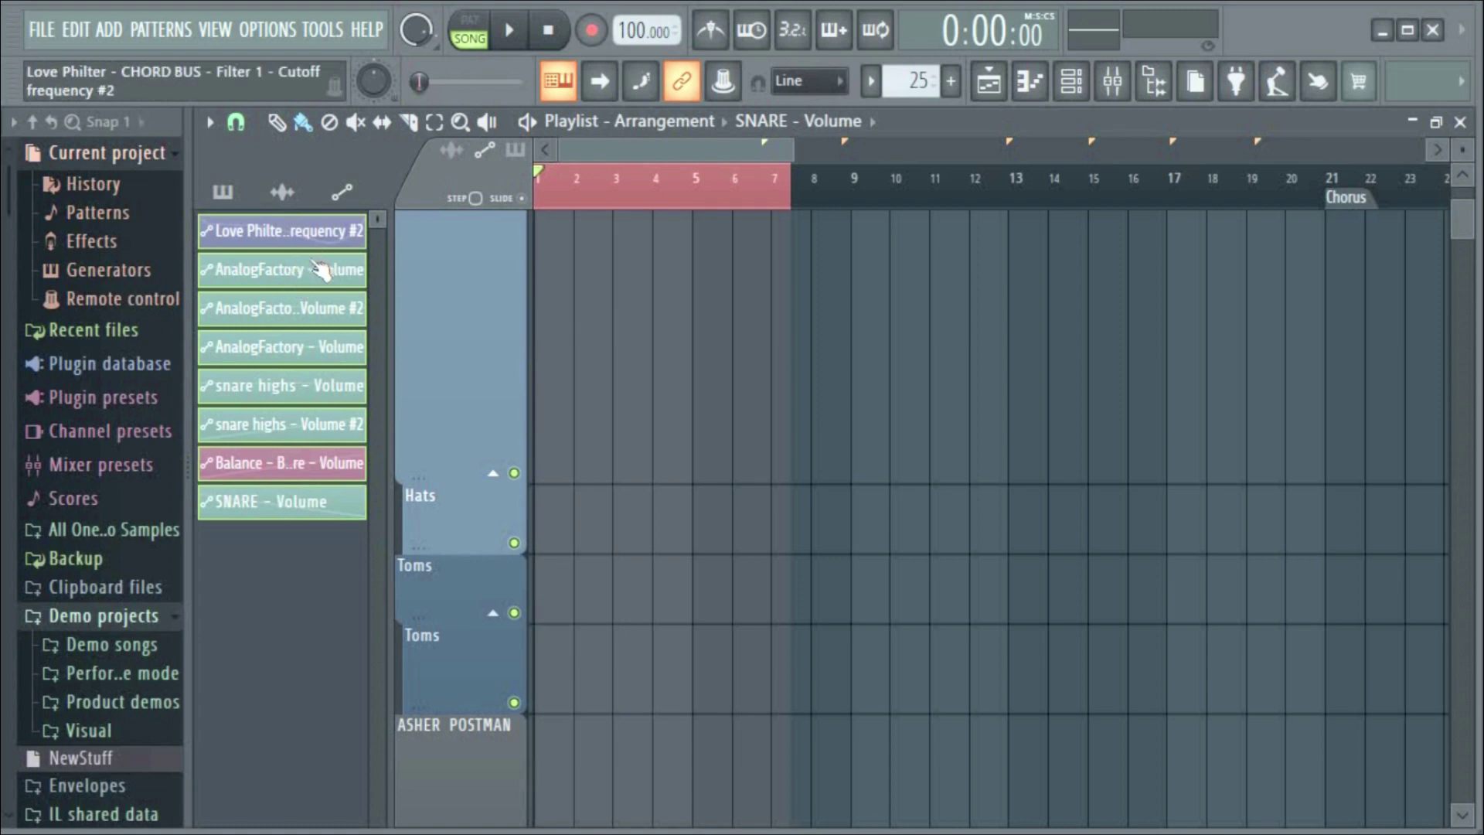
pyautogui.rightClick(276, 266)
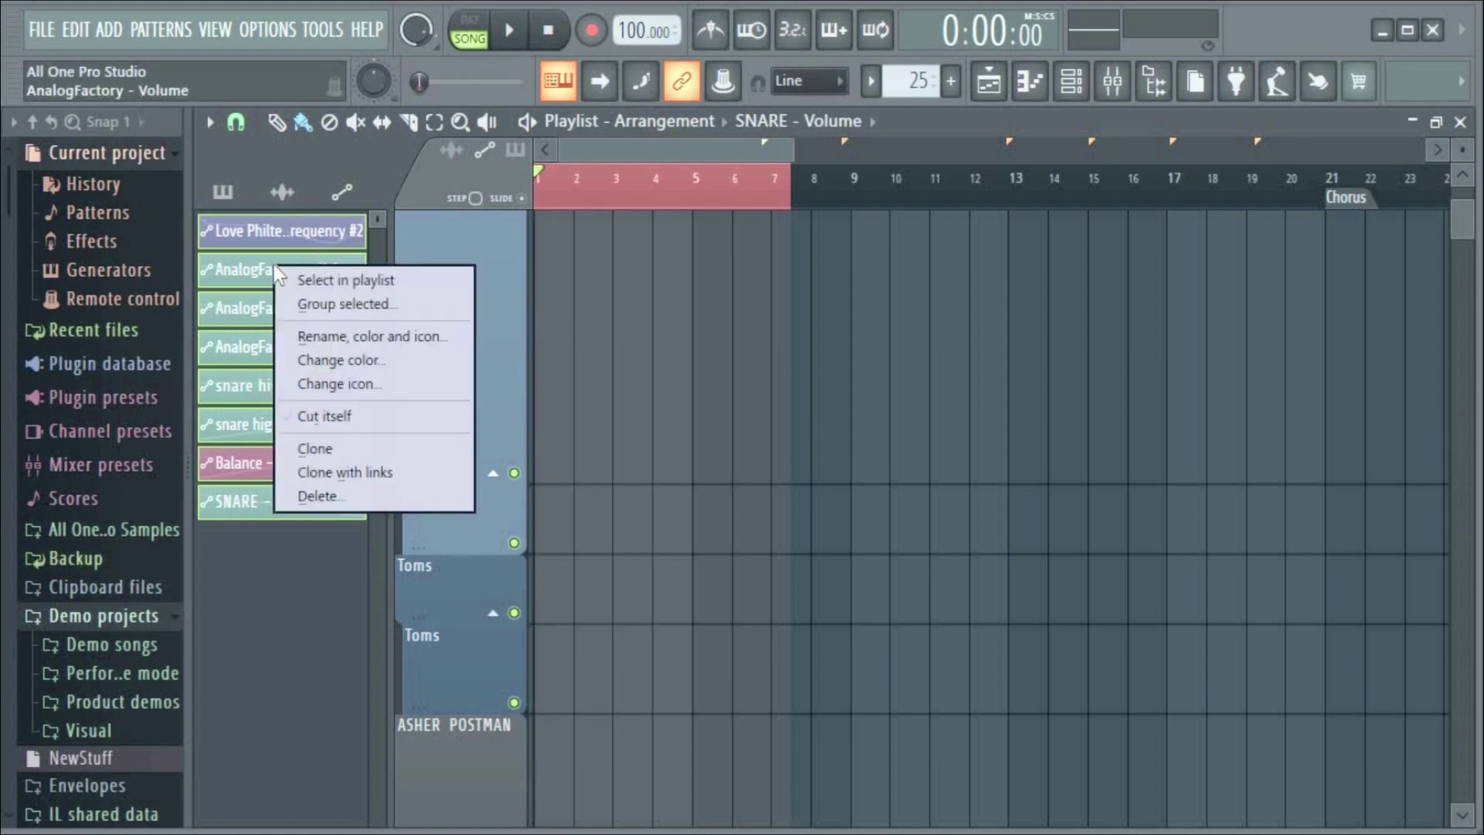
pyautogui.click(378, 502)
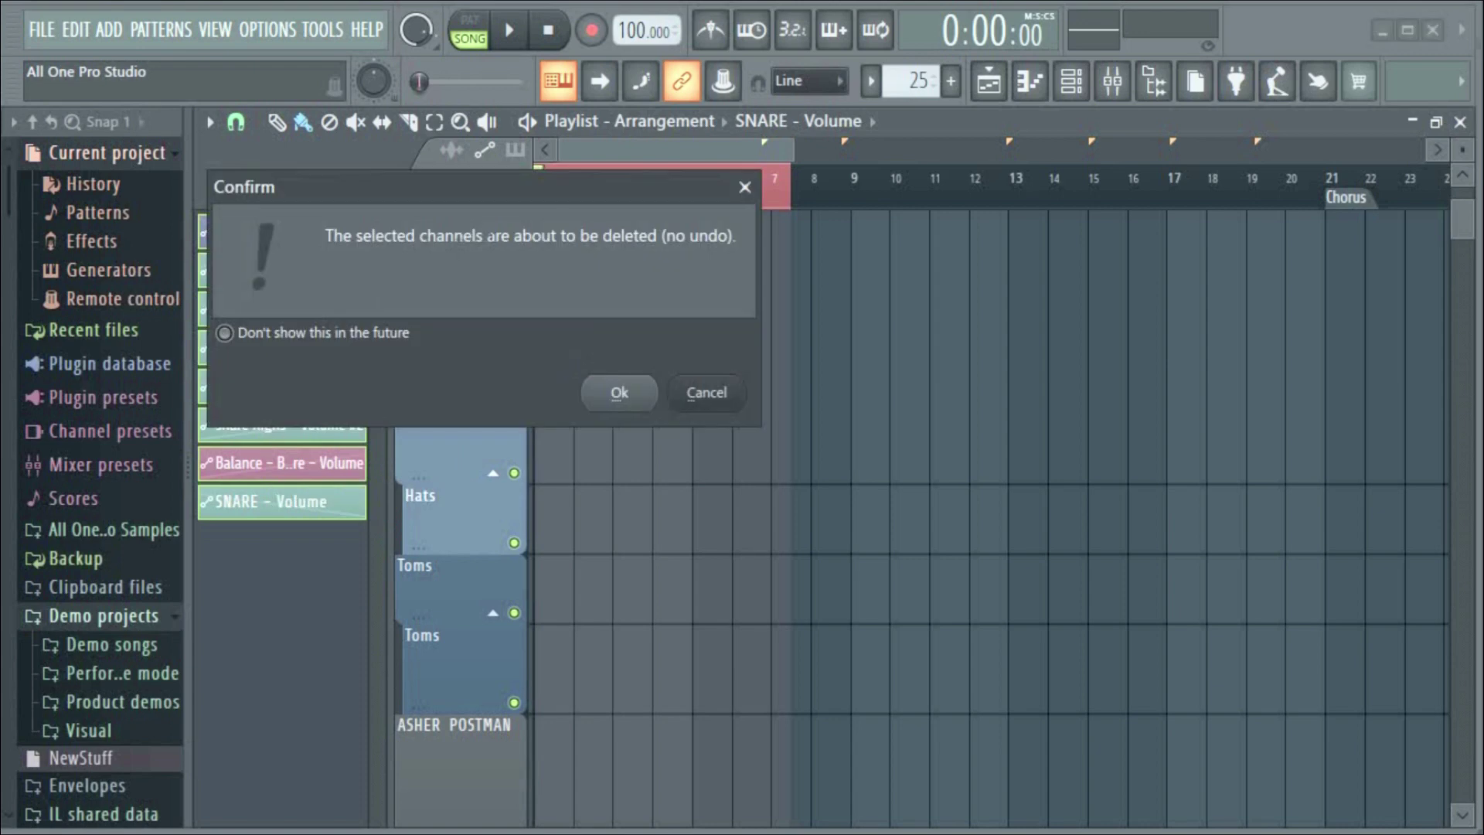
pyautogui.click(619, 396)
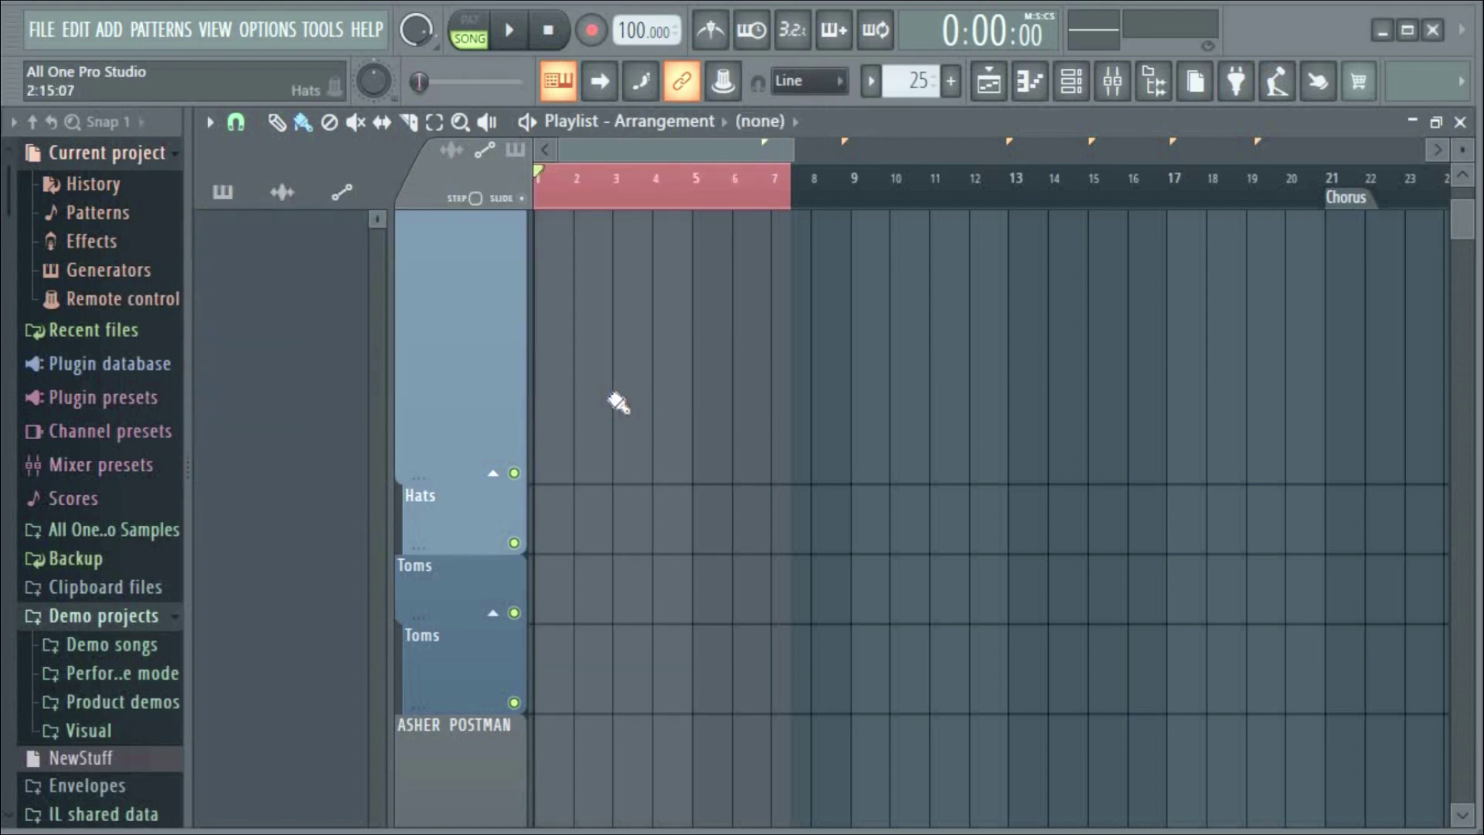
pyautogui.press('F9')
# Select Insert 3 in the mixer and raise its volume fader
pyautogui.click(116, 154)
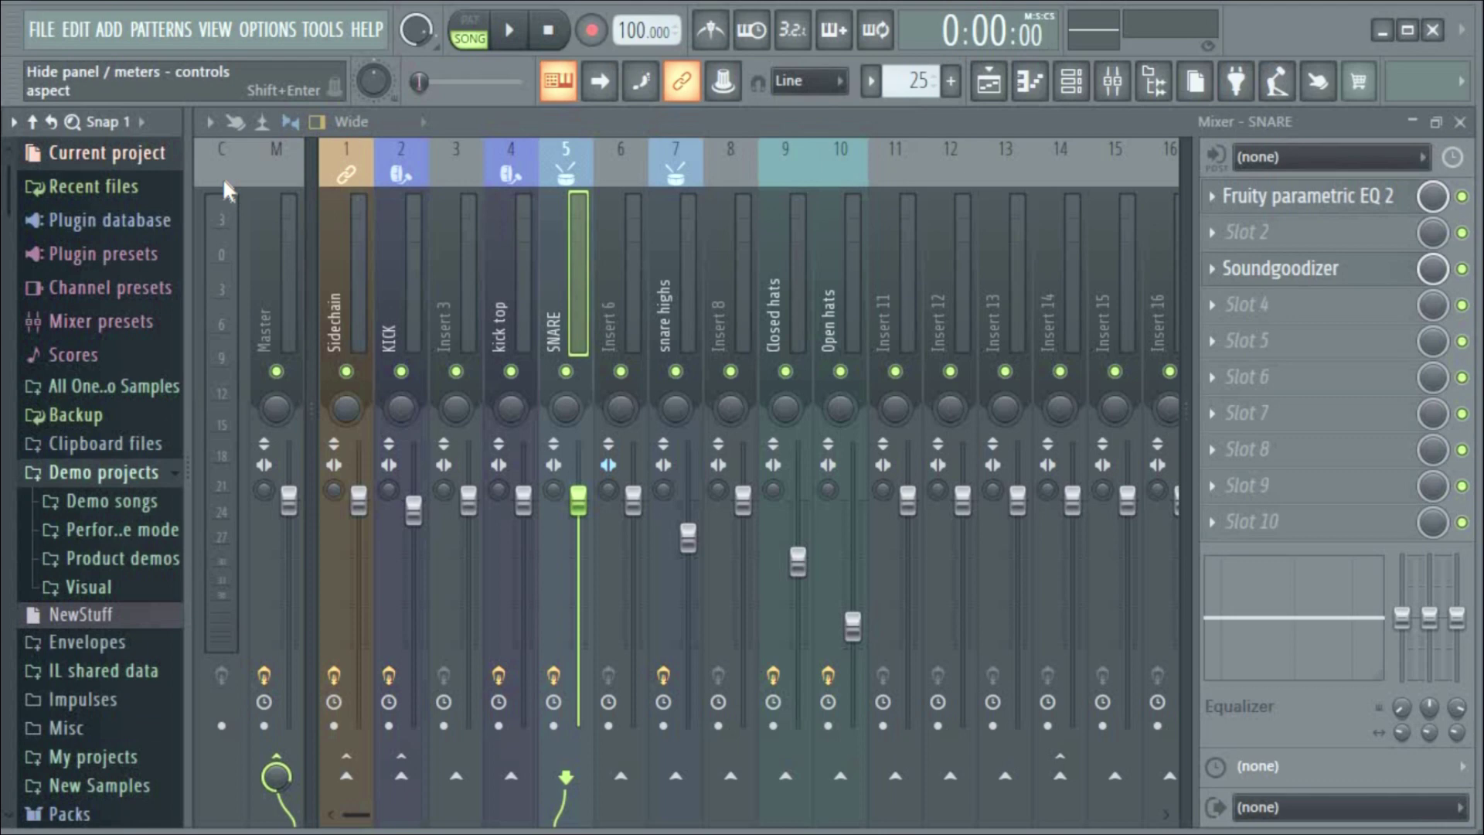
pyautogui.click(114, 157)
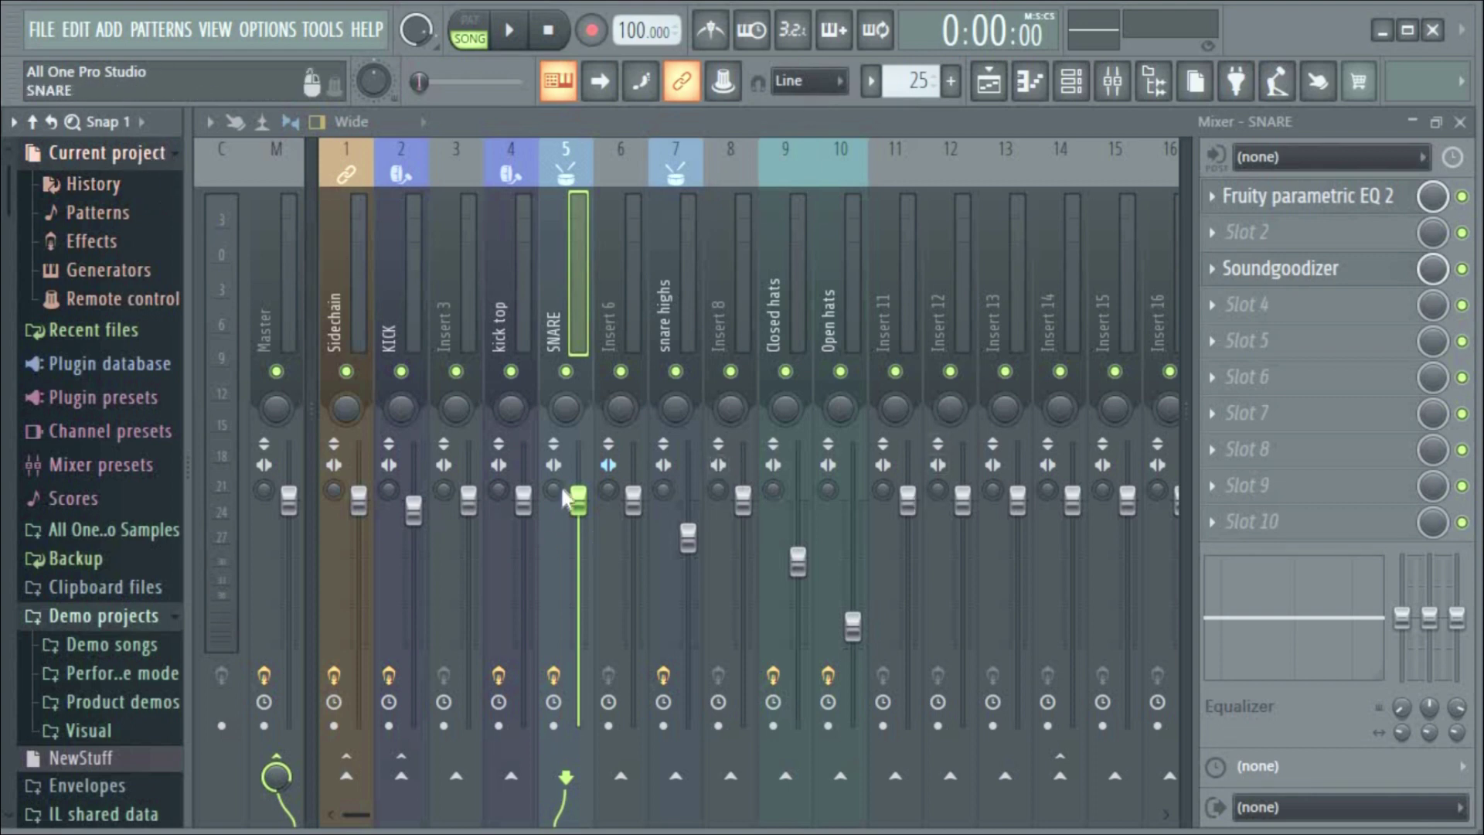
pyautogui.click(472, 506)
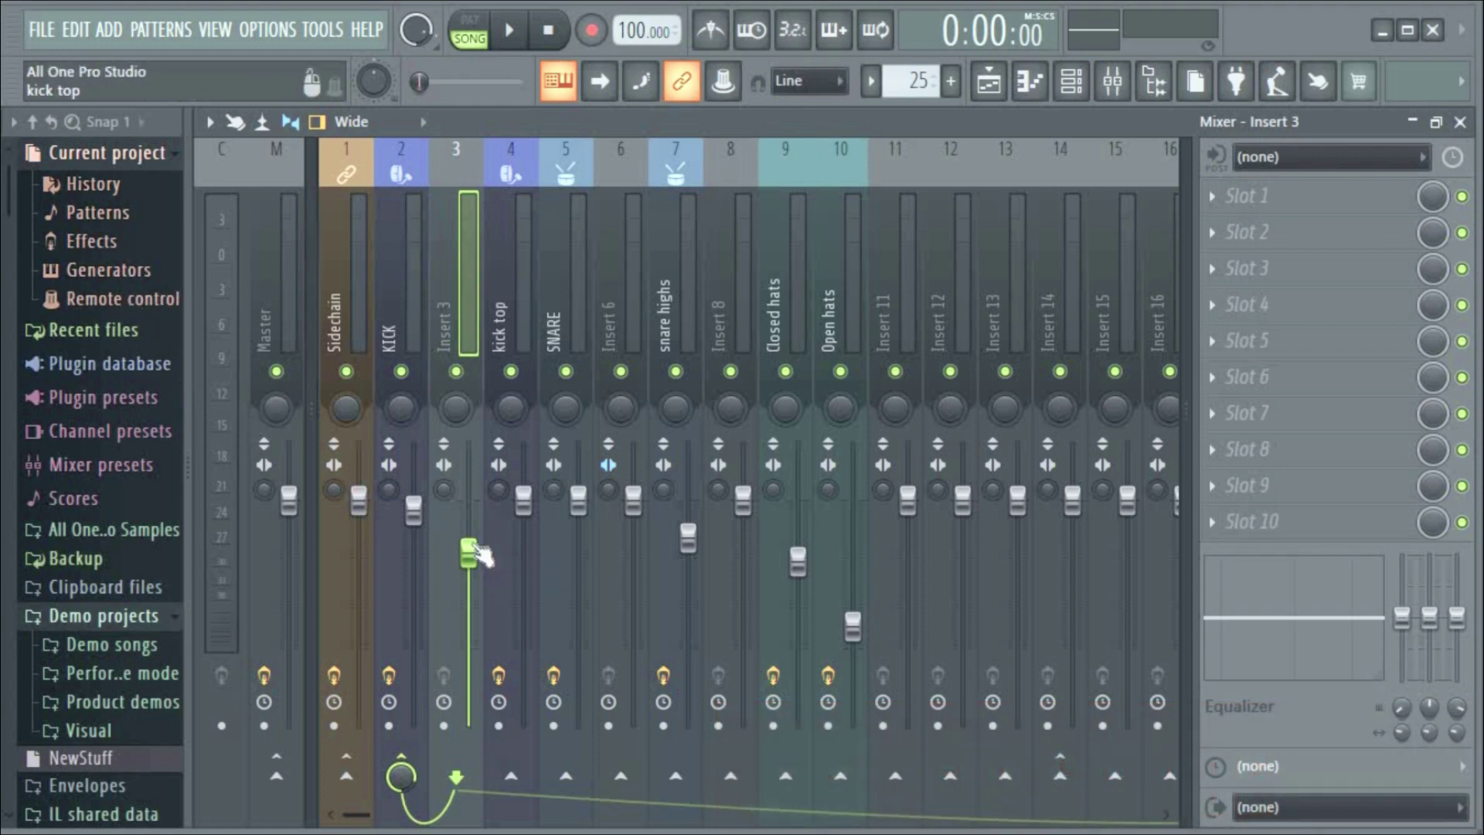
pyautogui.moveTo(466, 532); pyautogui.dragTo(466, 481)
# Load Fruity Parametric EQ 2 into Insert 3's first effect slot
pyautogui.rightClick(467, 481)
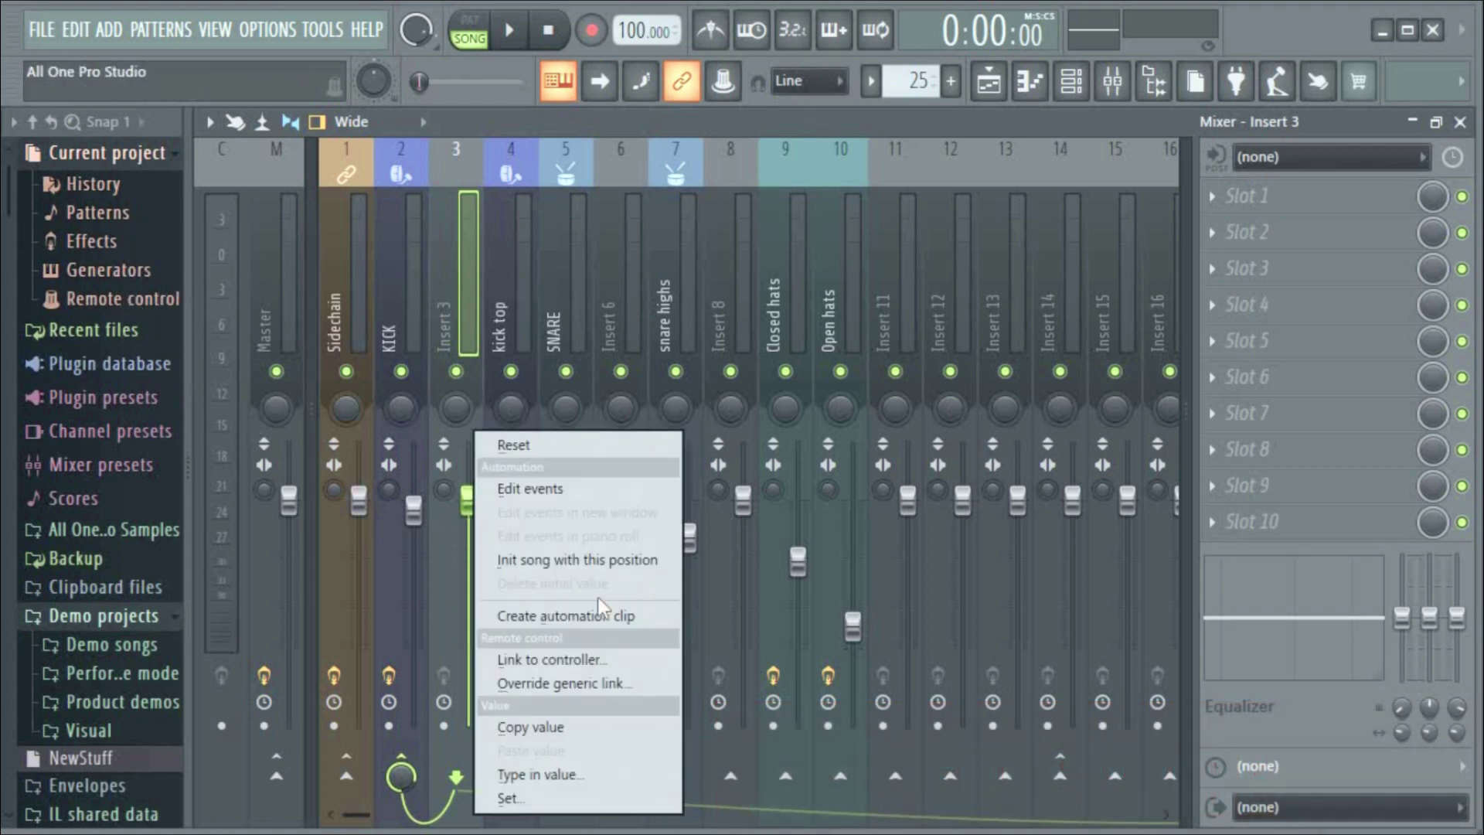
pyautogui.click(458, 506)
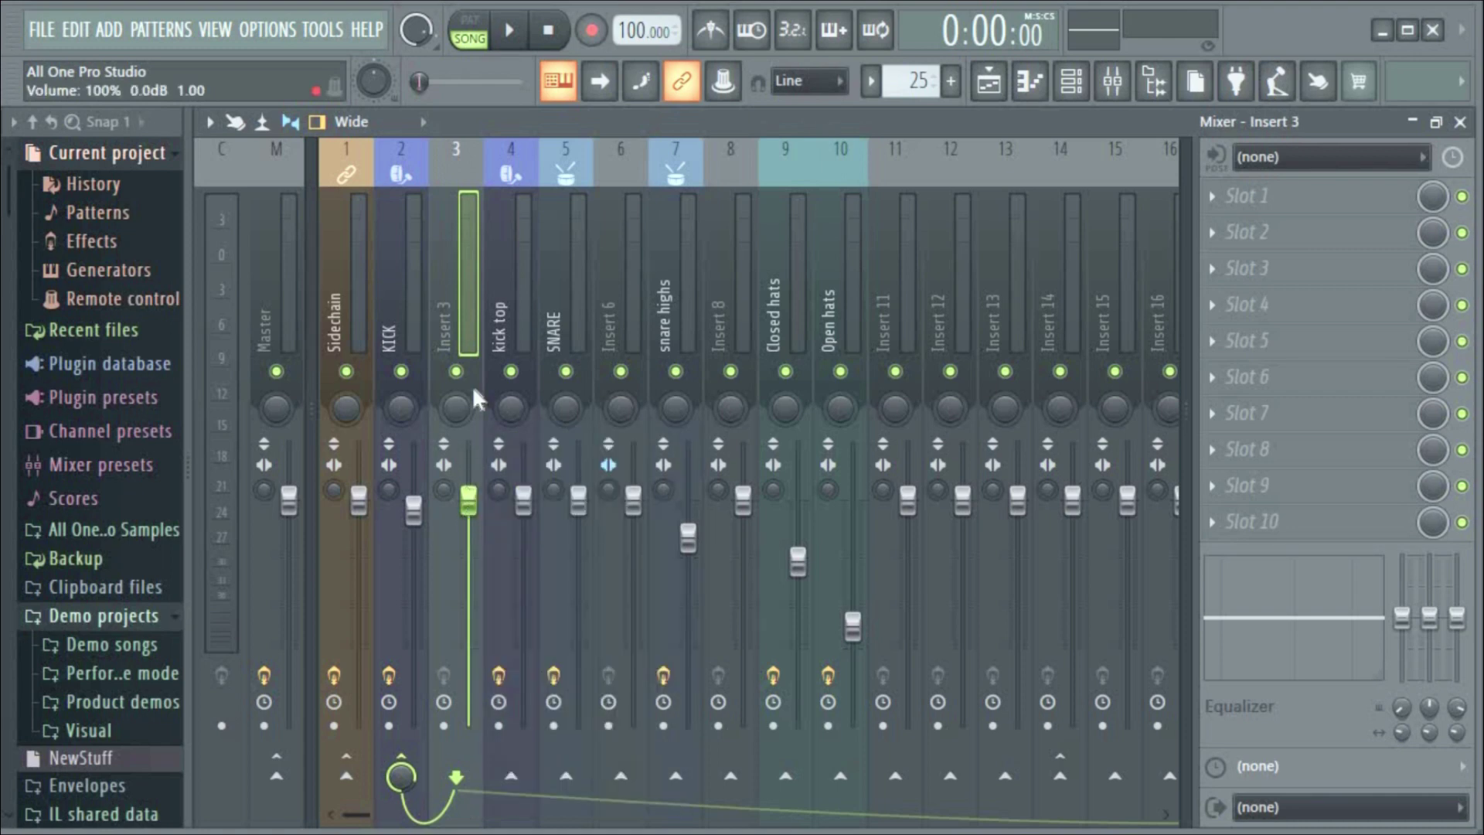
pyautogui.click(1246, 195)
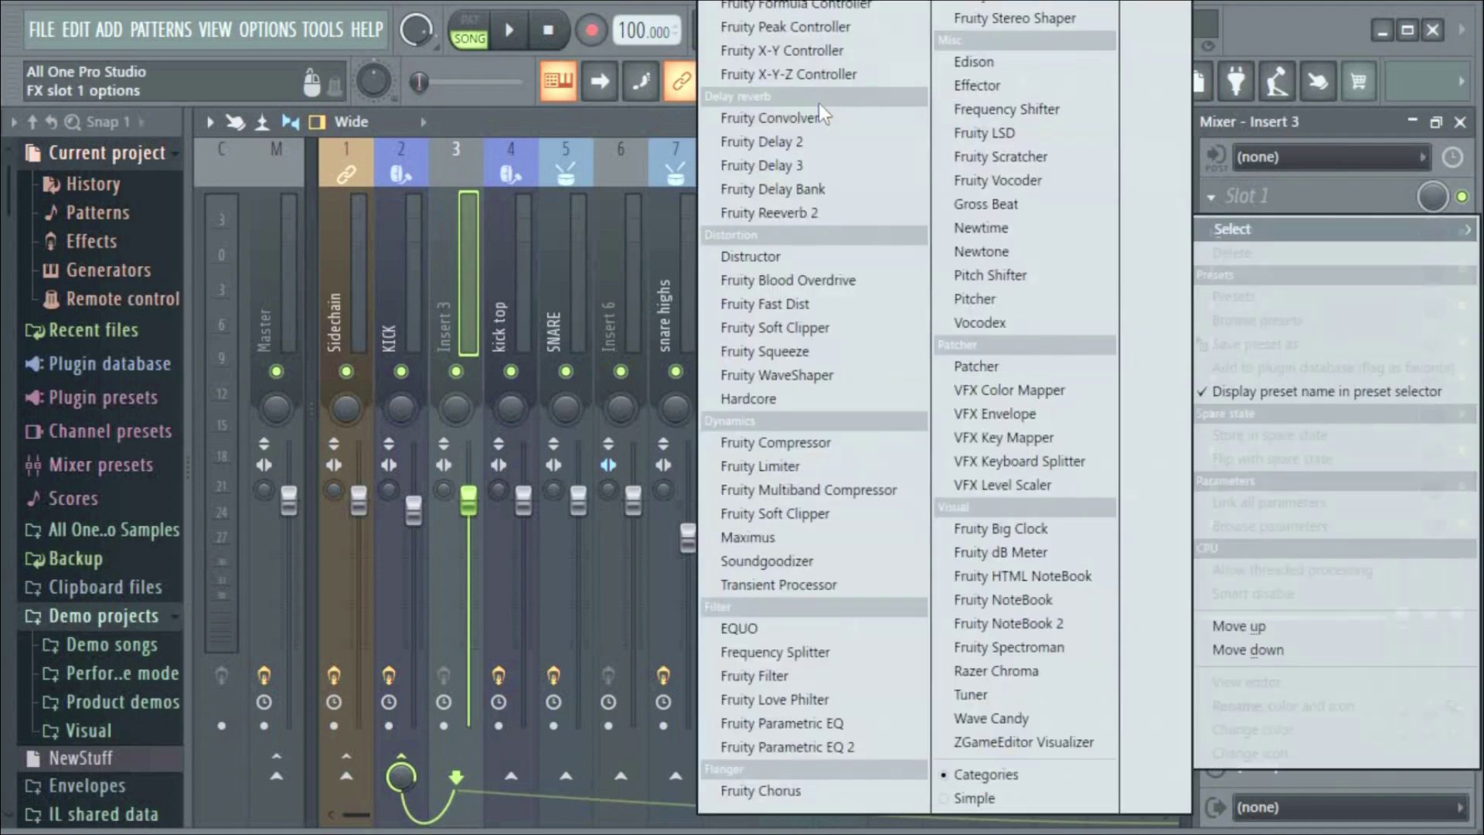
pyautogui.click(848, 750)
# Create an automation clip for the EQ's band 1 level
pyautogui.rightClick(841, 376)
pyautogui.press('Escape')
pyautogui.moveTo(839, 376)
pyautogui.mouseDown()
pyautogui.moveTo(845, 523)
pyautogui.moveTo(828, 288)
pyautogui.moveTo(842, 388)
pyautogui.mouseUp()
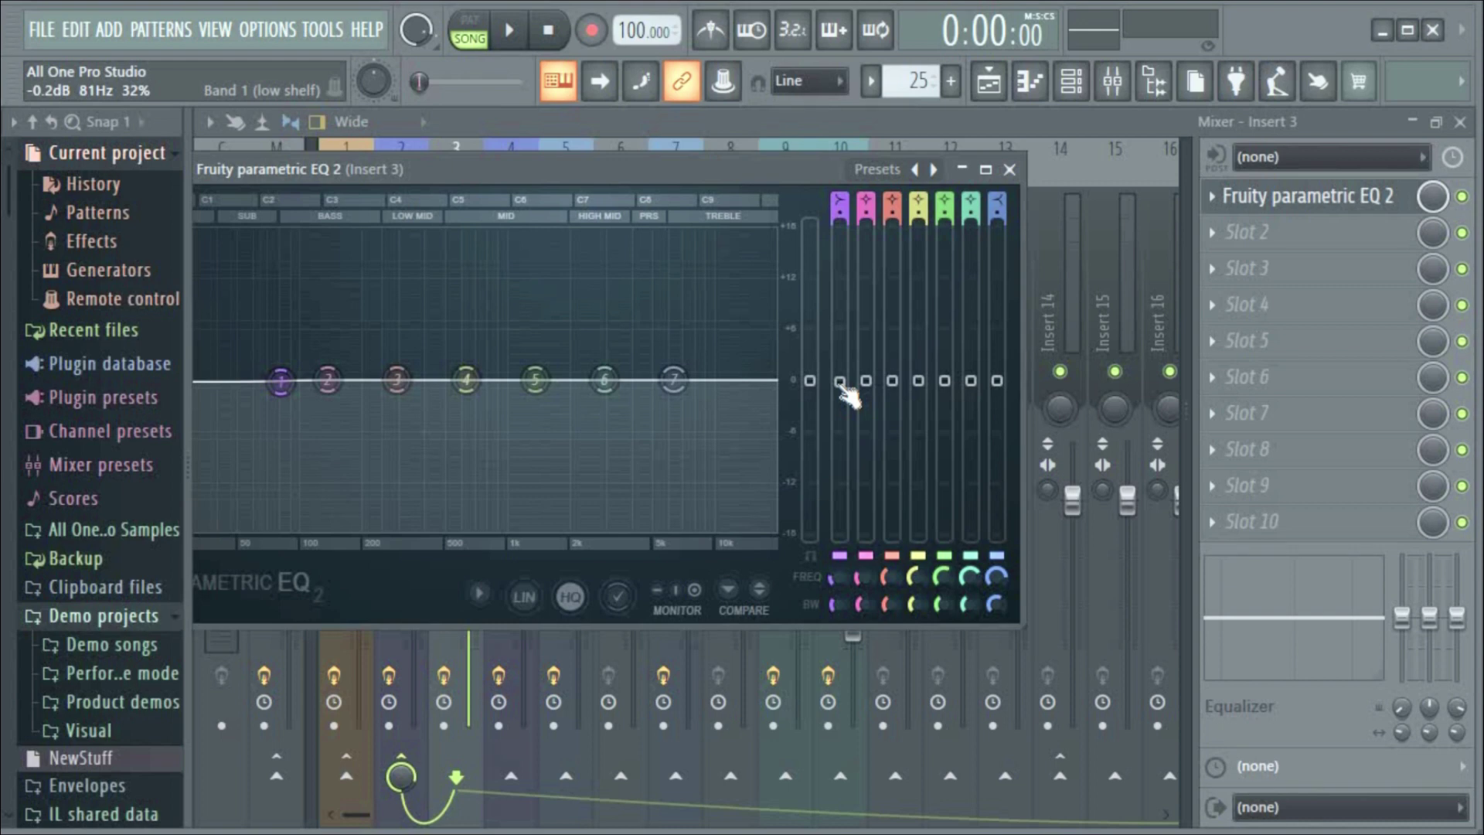
pyautogui.moveTo(839, 381); pyautogui.dragTo(844, 448)
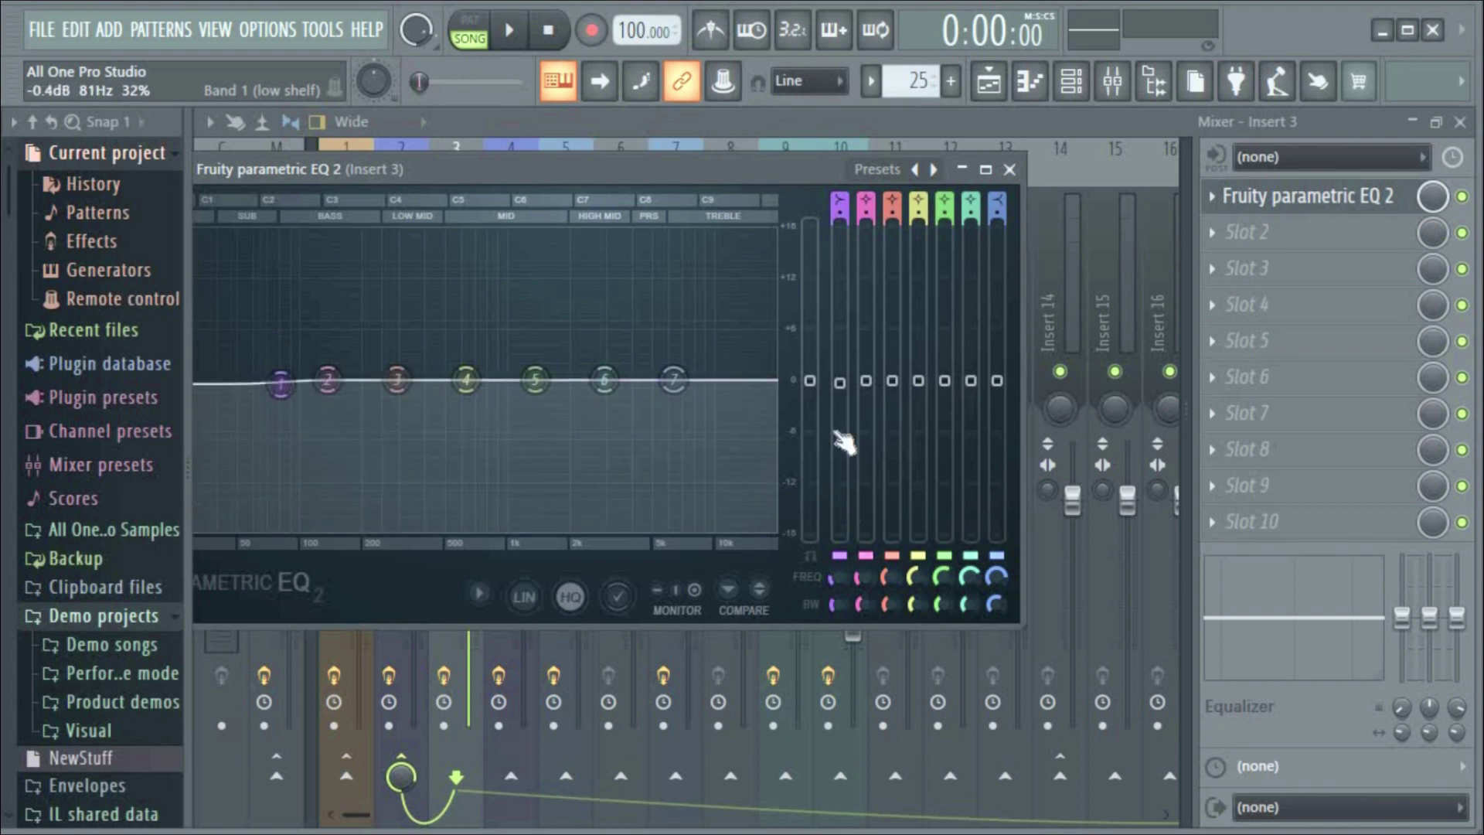
pyautogui.rightClick(836, 384)
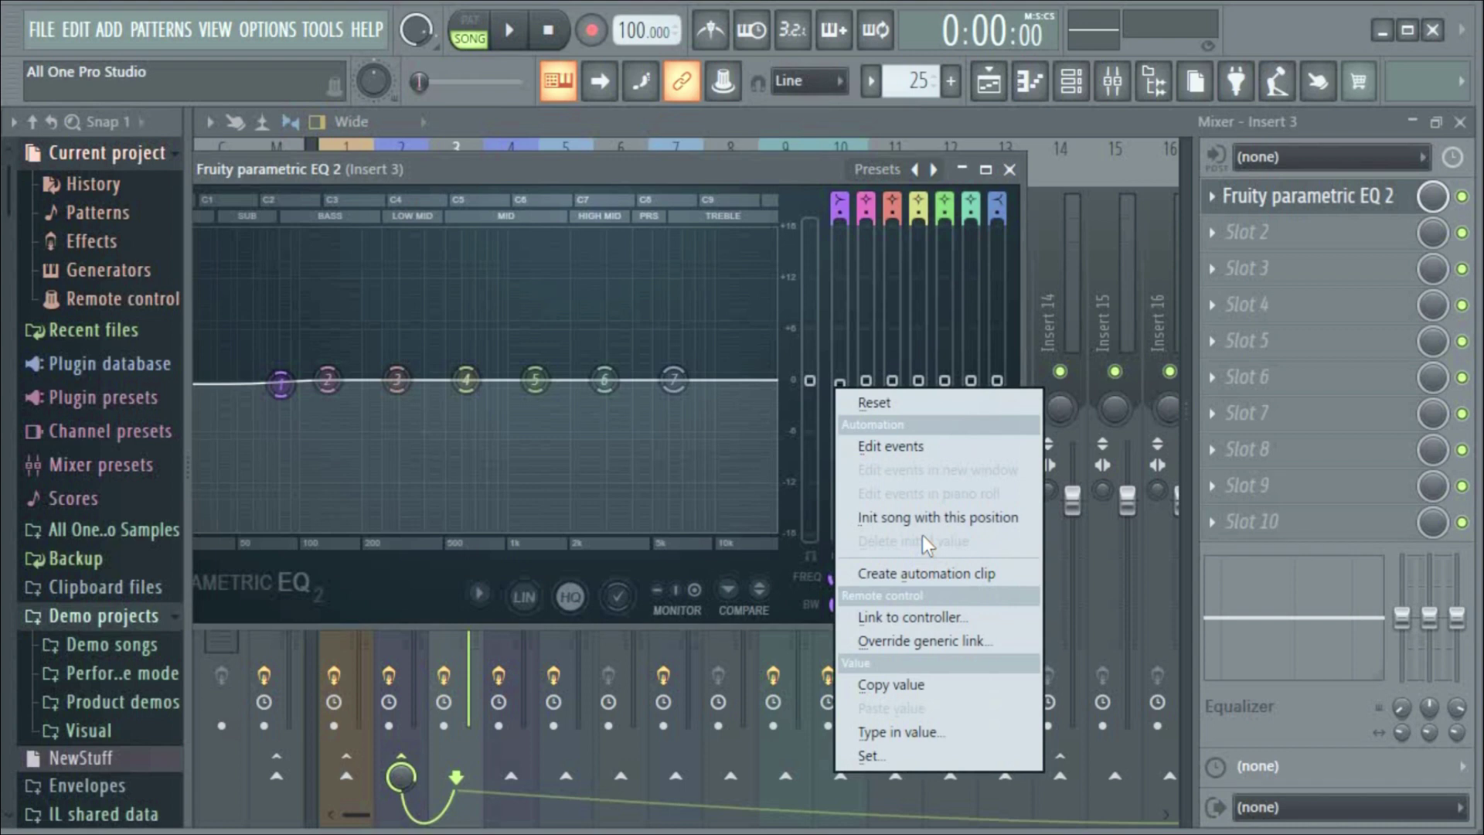
pyautogui.click(950, 573)
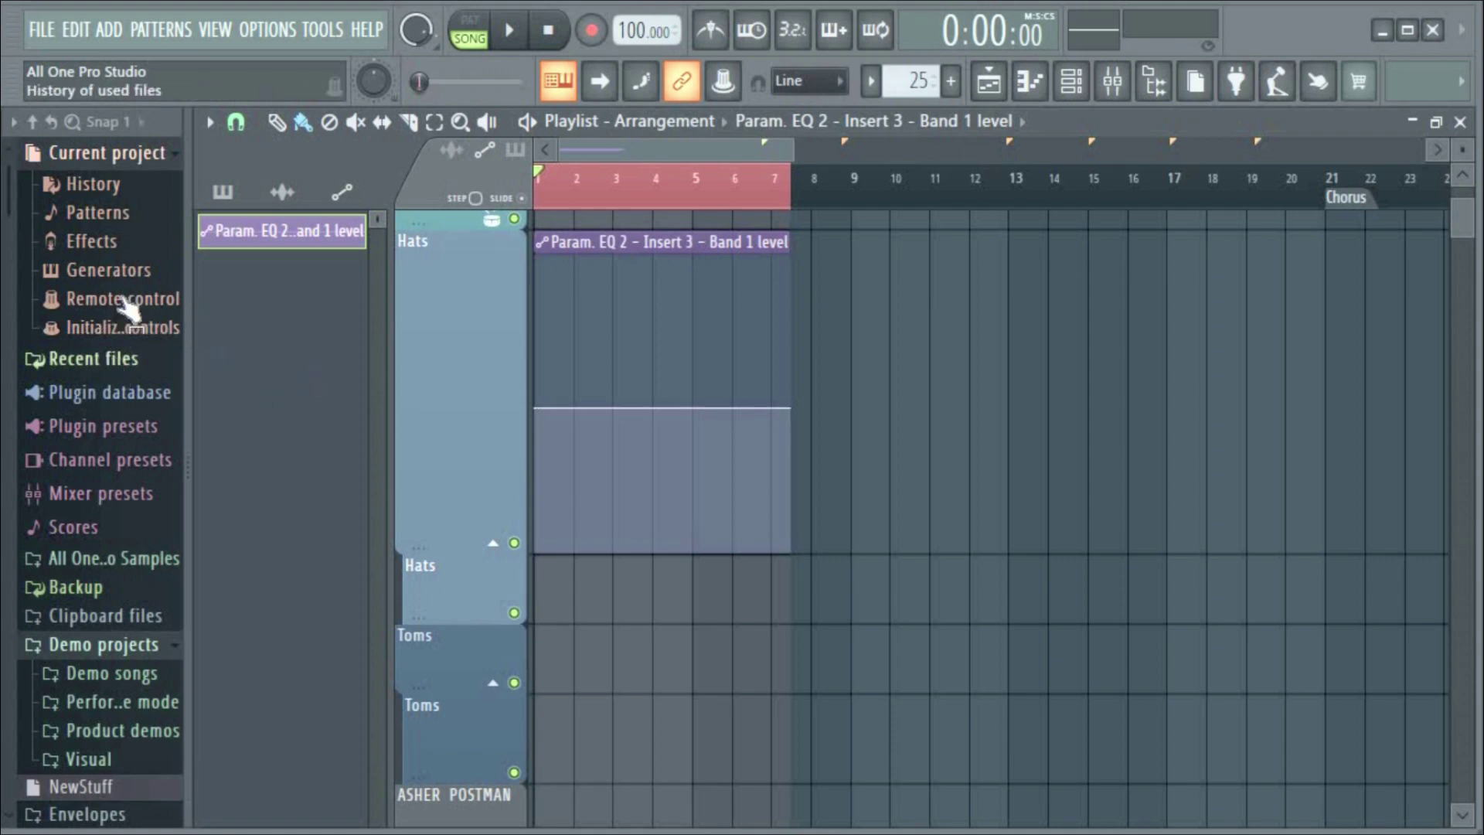
# Delete the EQ 2 band 1 level automation clip and its Initialized controls event, returning to Insert 3's mixer
pyautogui.rightClick(690, 249)
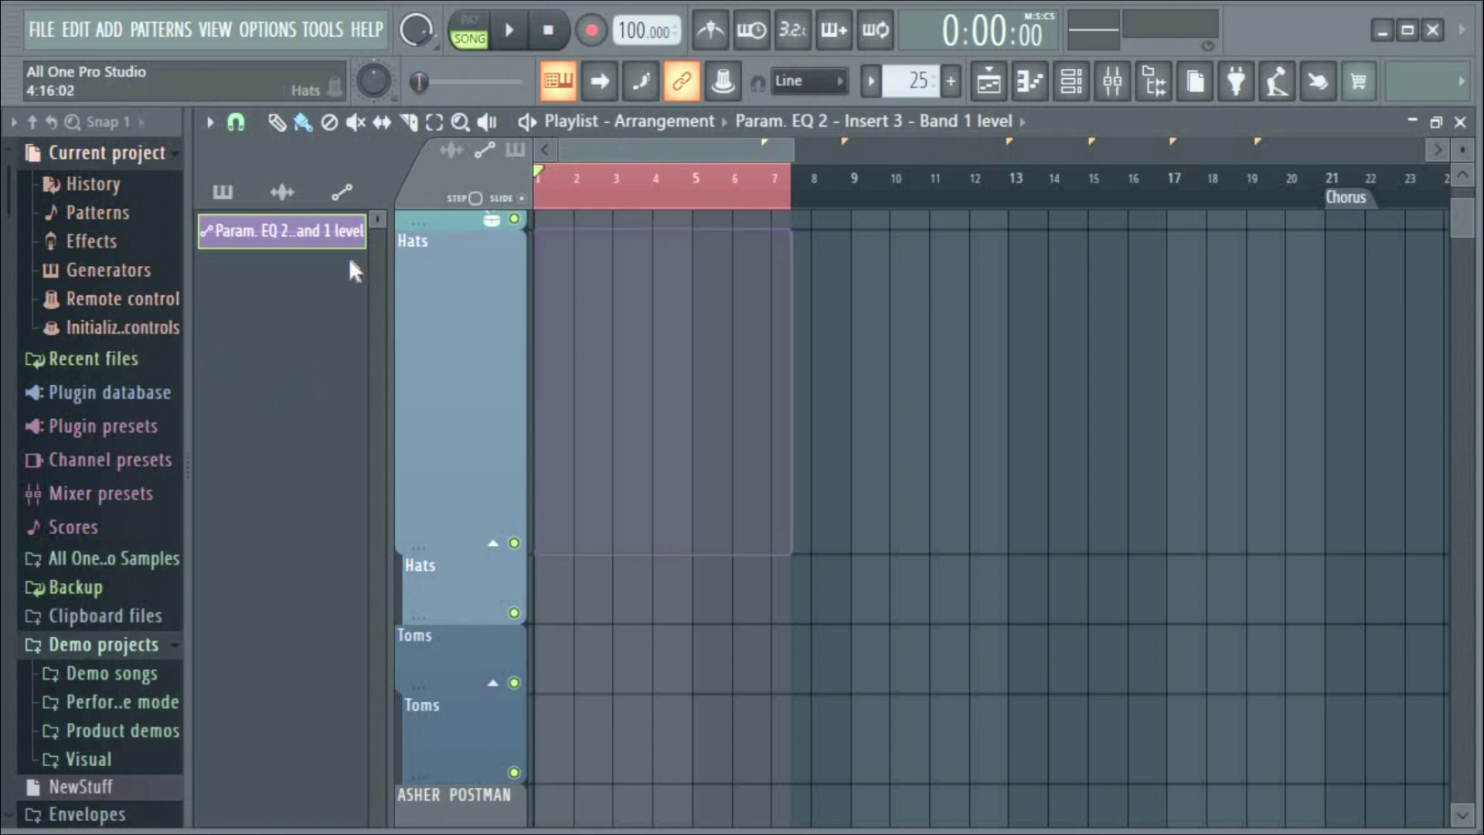
pyautogui.rightClick(321, 241)
pyautogui.rightClick(123, 352)
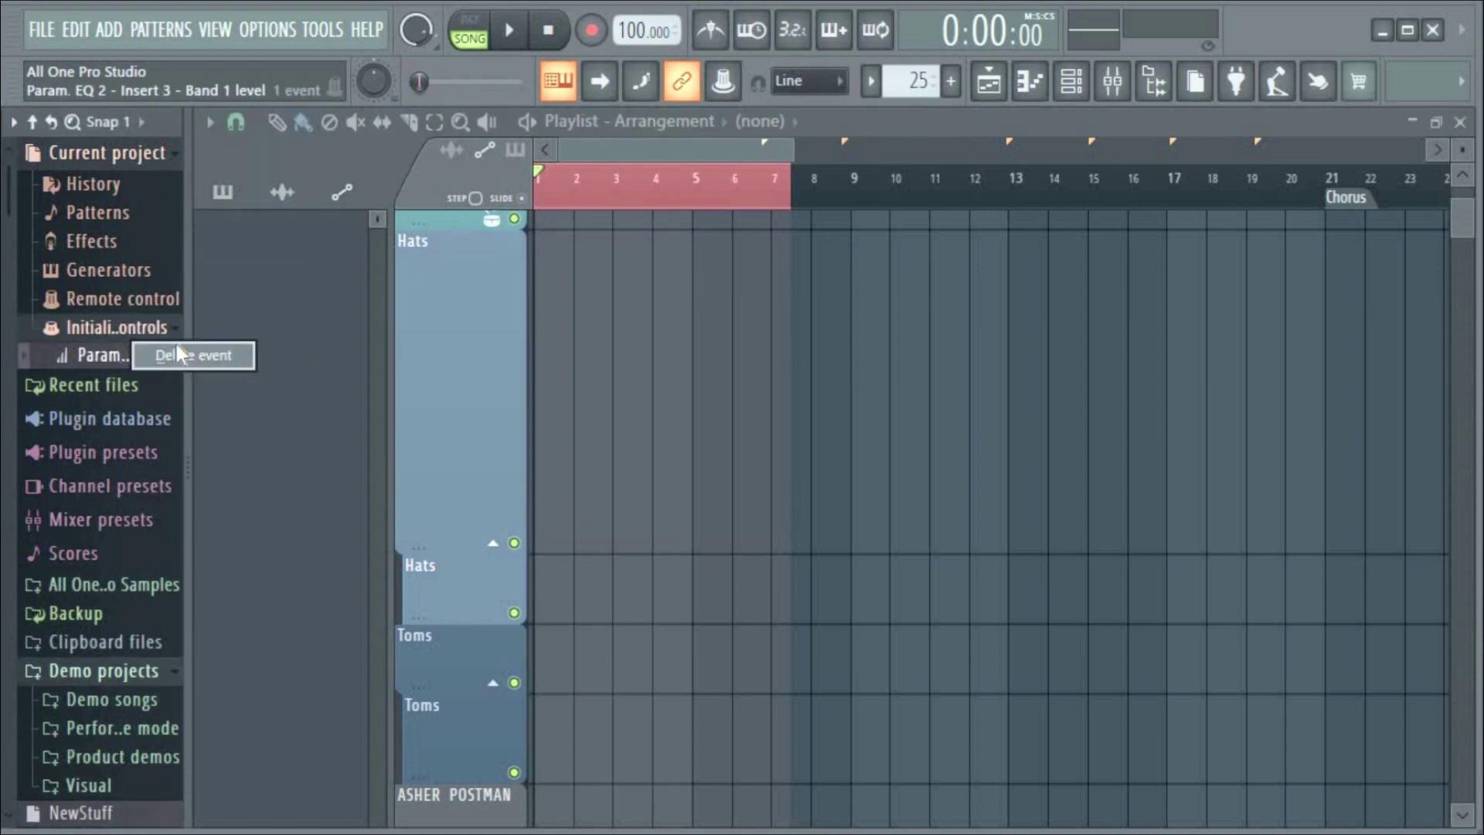
pyautogui.click(232, 354)
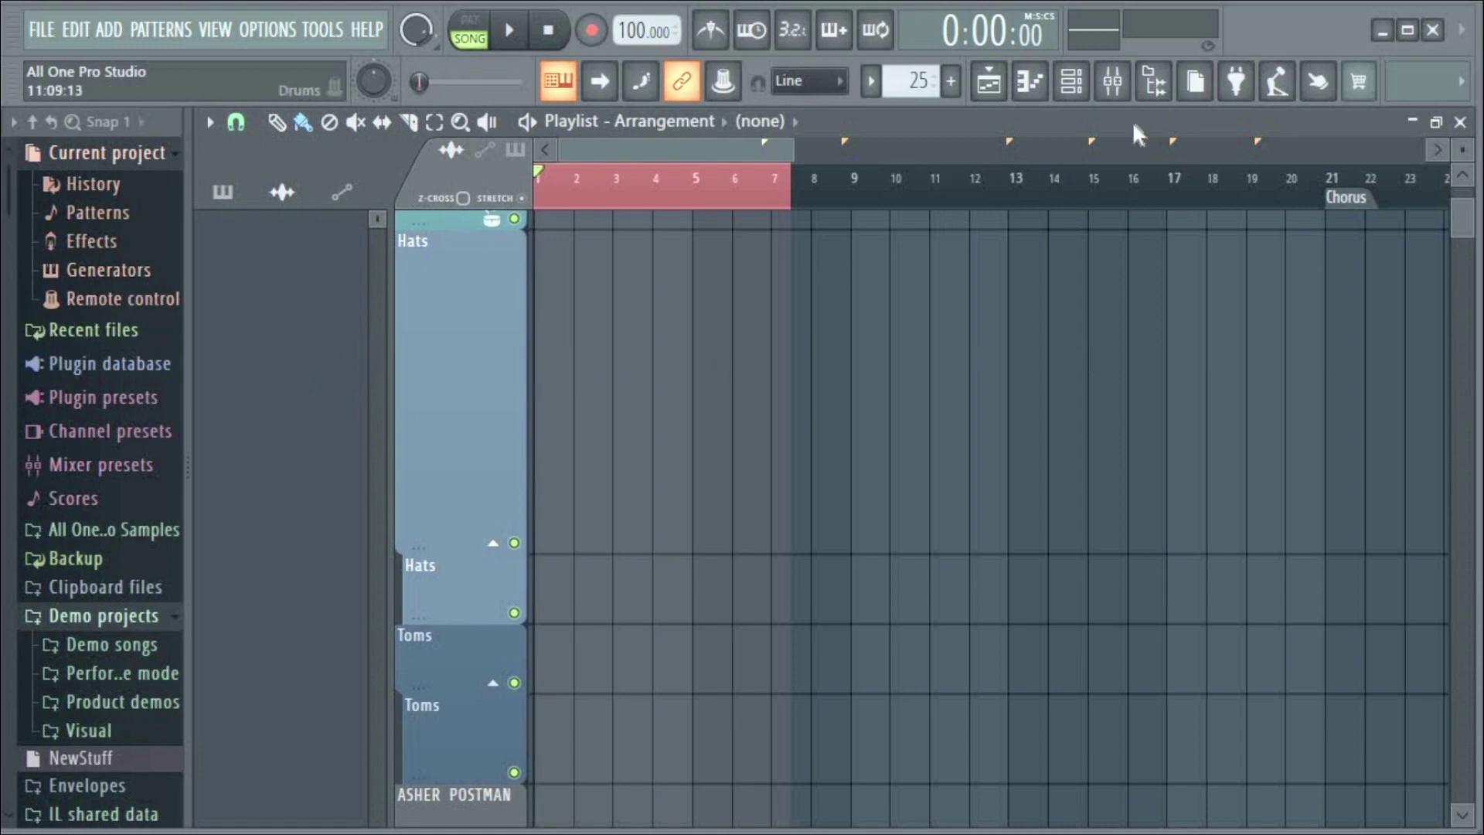
pyautogui.click(1113, 87)
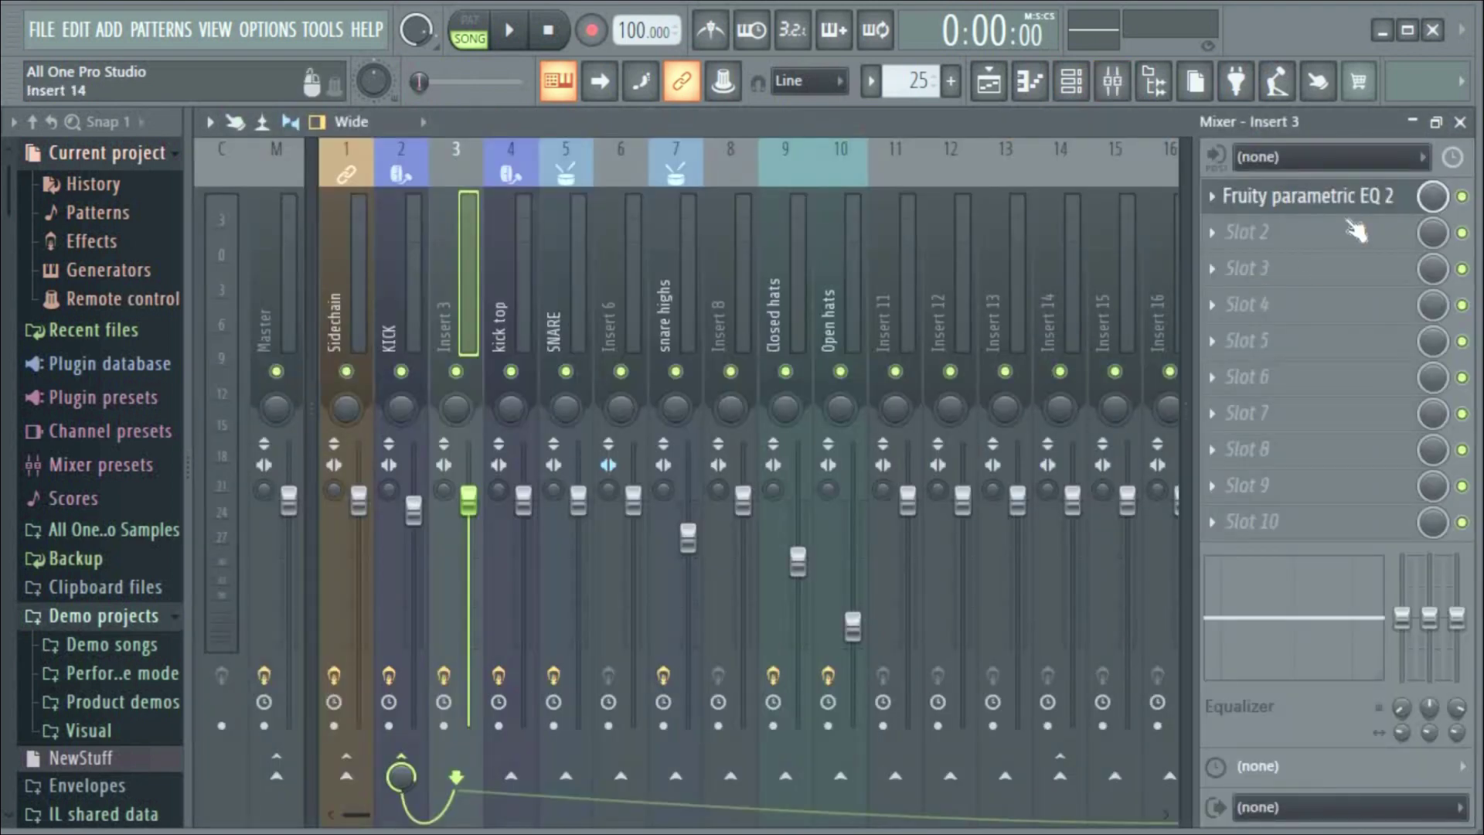
# Open Fruity parametric EQ 2 on Insert 3 and check band 1's options without changing them
pyautogui.click(1355, 206)
pyautogui.moveTo(282, 381)
pyautogui.mouseDown()
pyautogui.moveTo(216, 381)
pyautogui.moveTo(279, 384)
pyautogui.mouseUp()
pyautogui.rightClick(279, 386)
pyautogui.moveTo(324, 450)
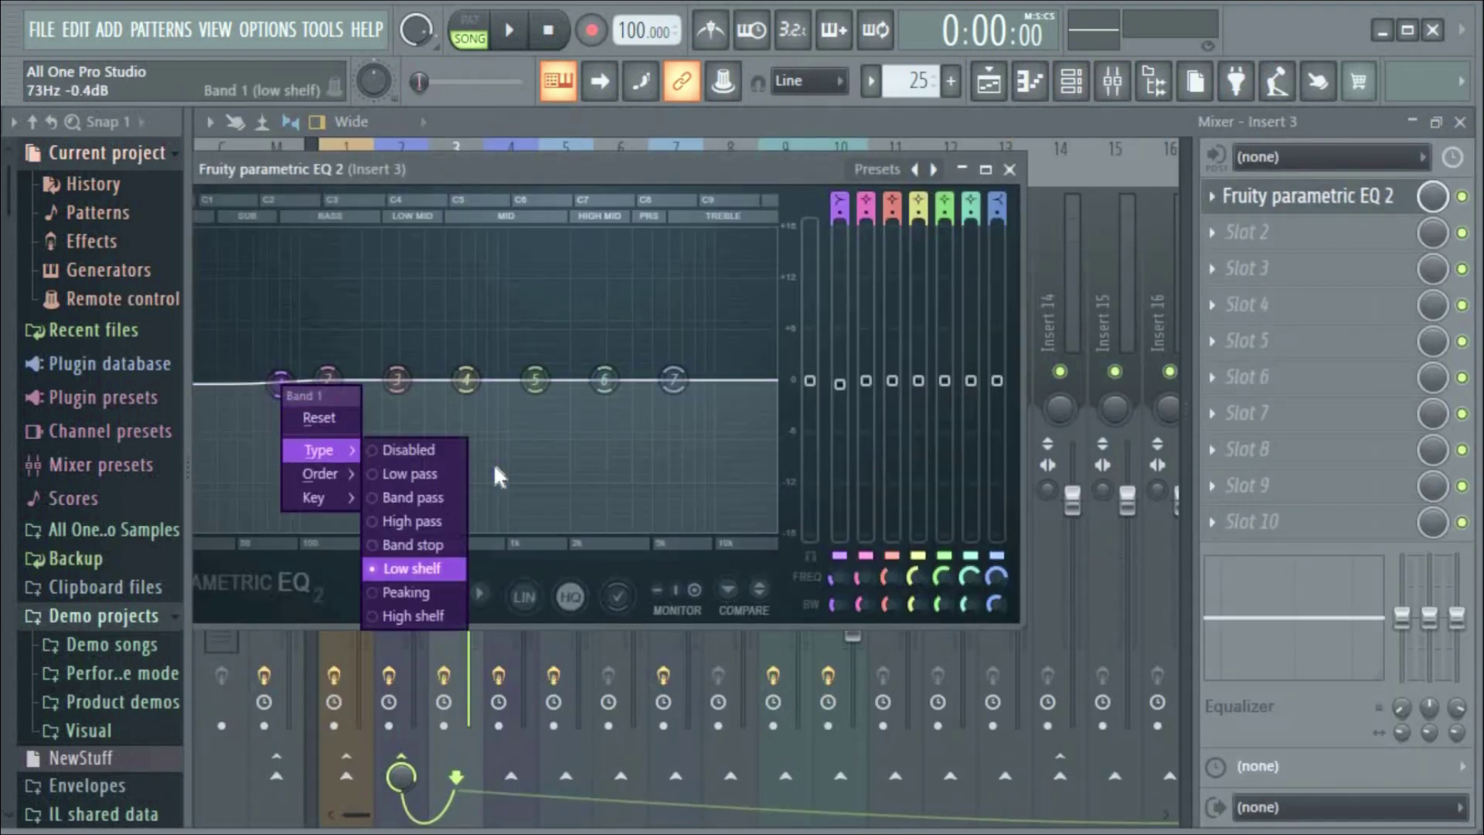
pyautogui.click(850, 396)
# Create a band 1 level automation clip and confirm its event under Initialized controls
pyautogui.rightClick(843, 384)
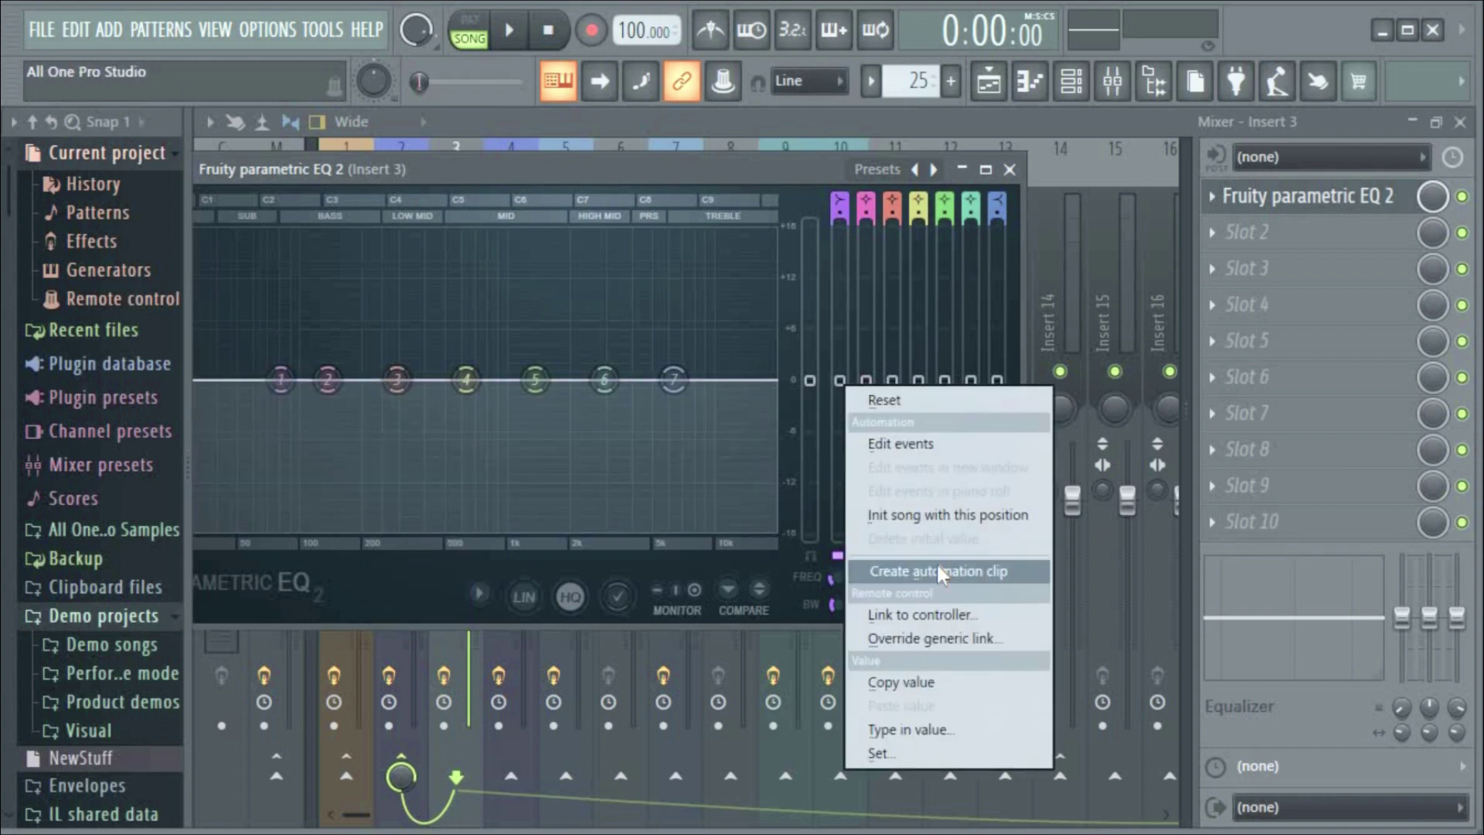
pyautogui.click(938, 572)
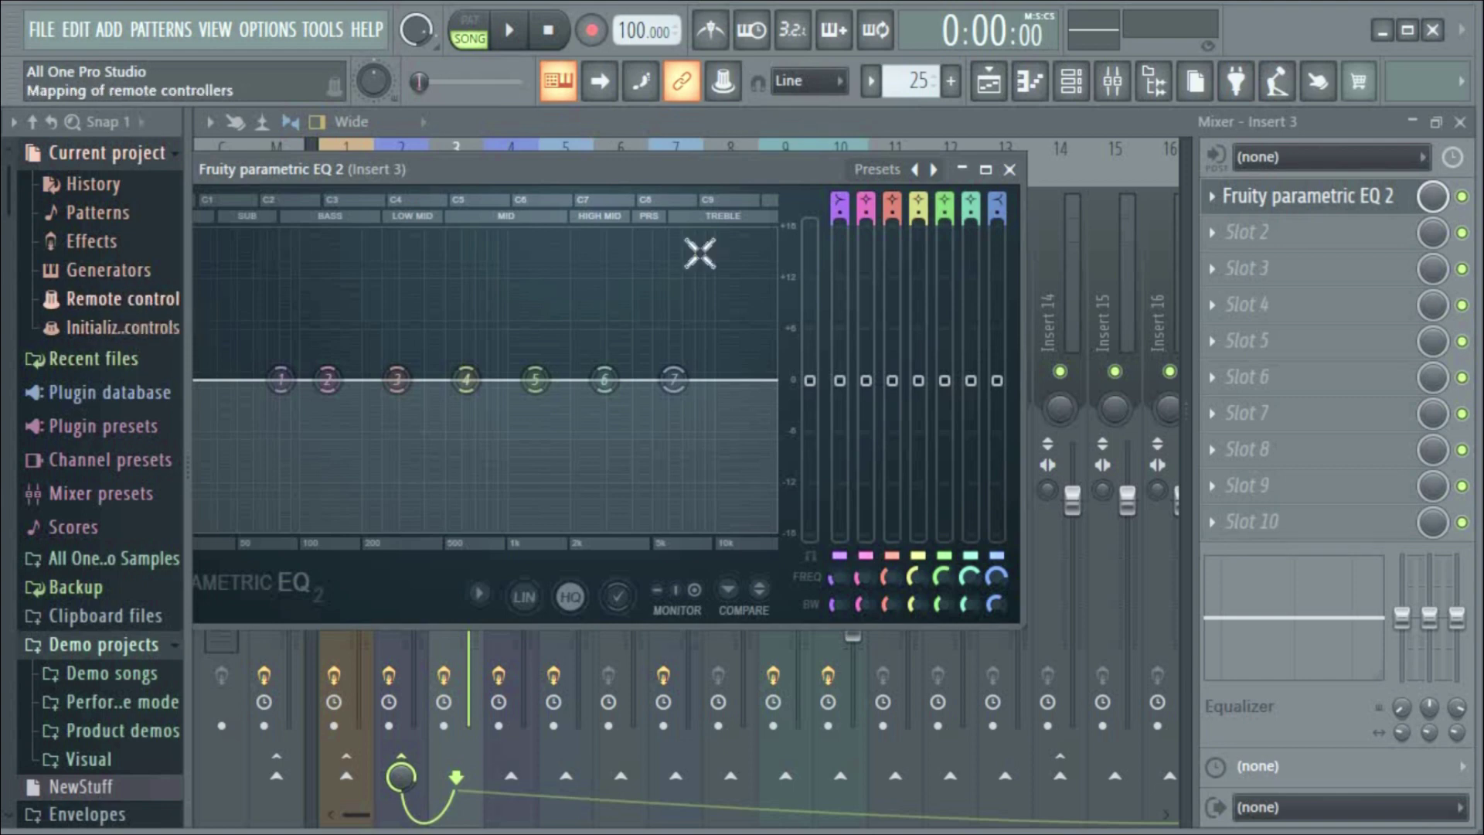
pyautogui.click(1030, 84)
pyautogui.click(127, 328)
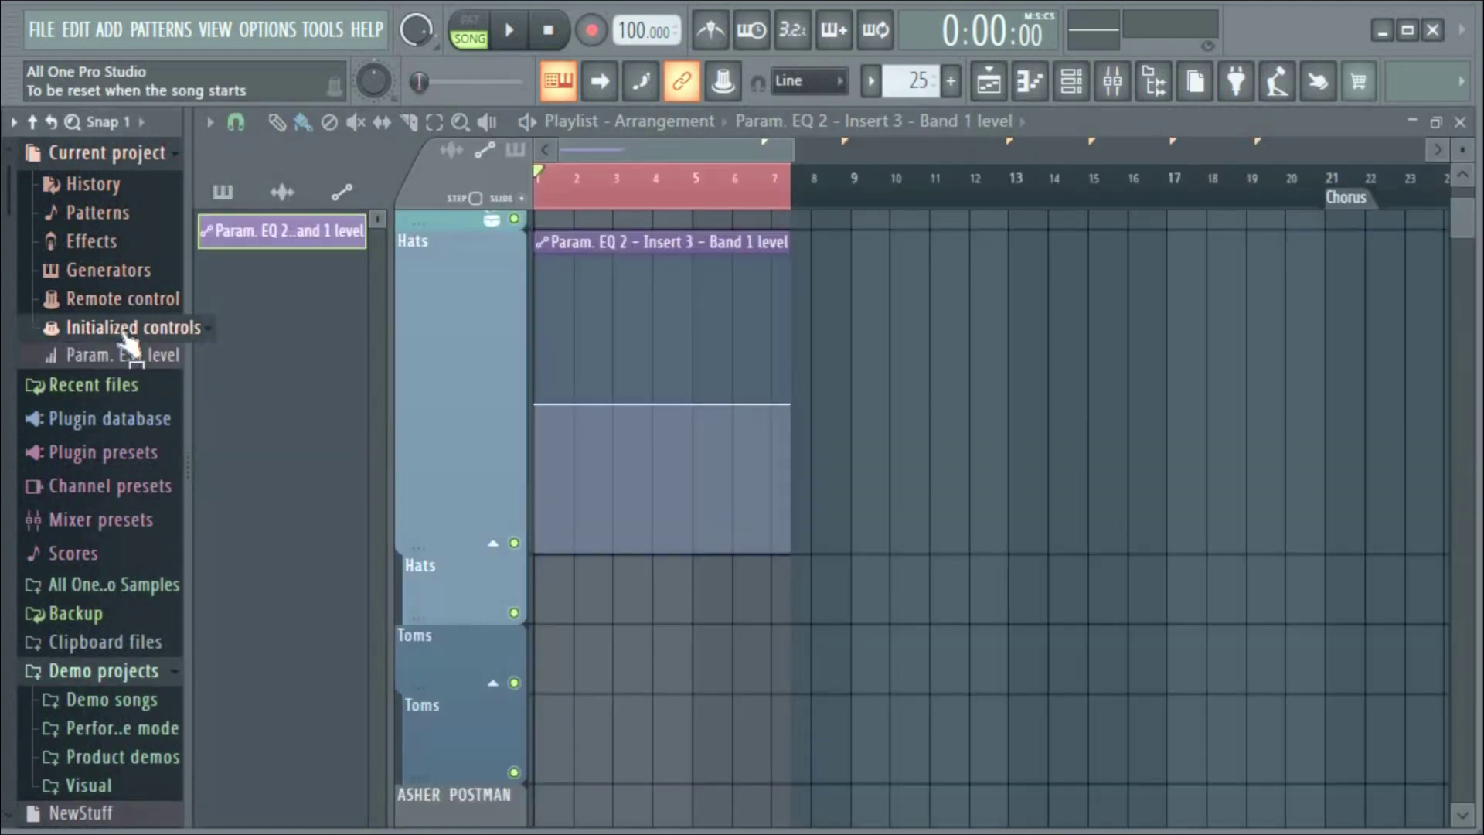
pyautogui.rightClick(151, 357)
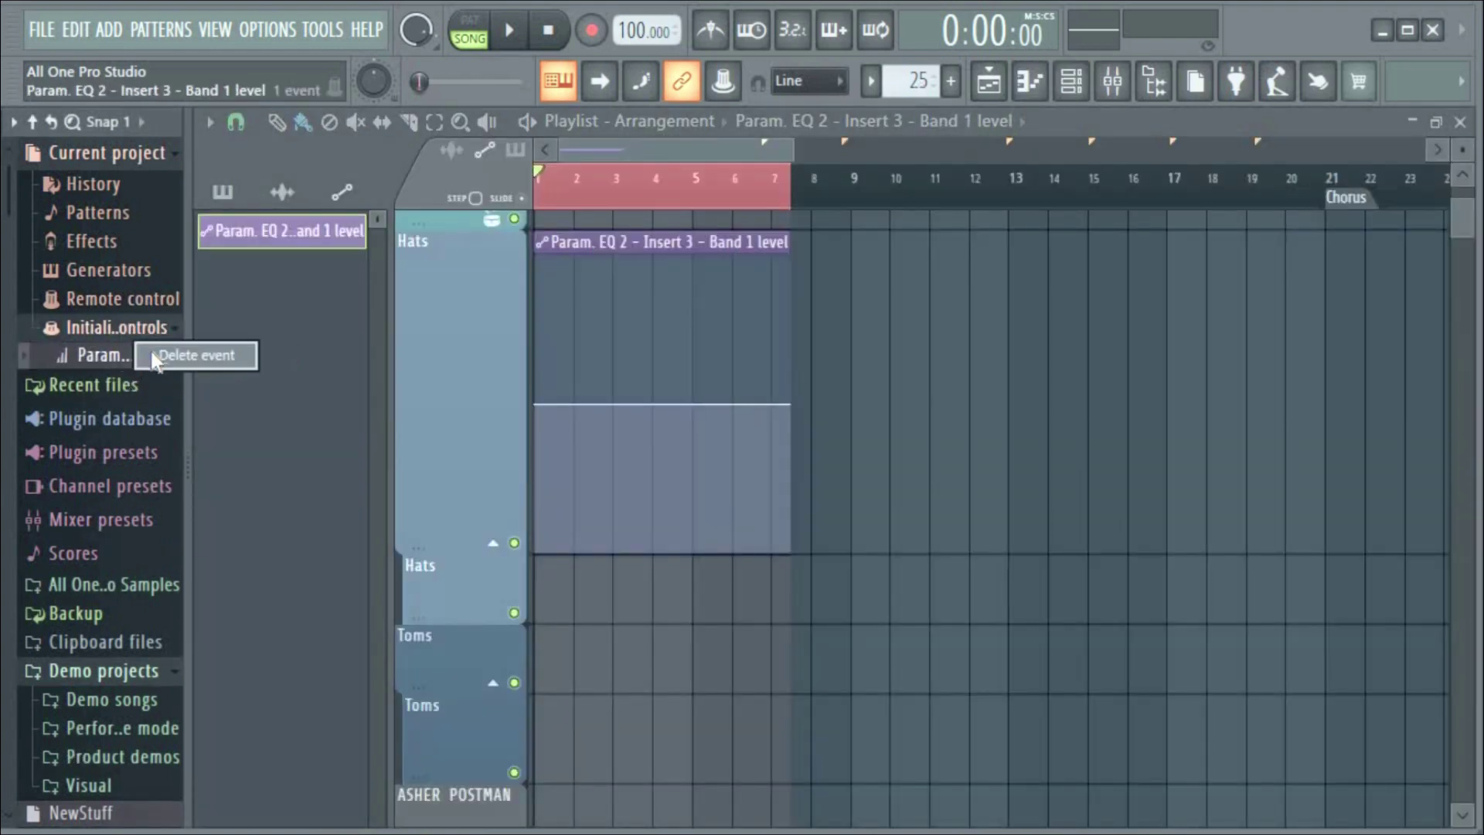
pyautogui.click(1113, 81)
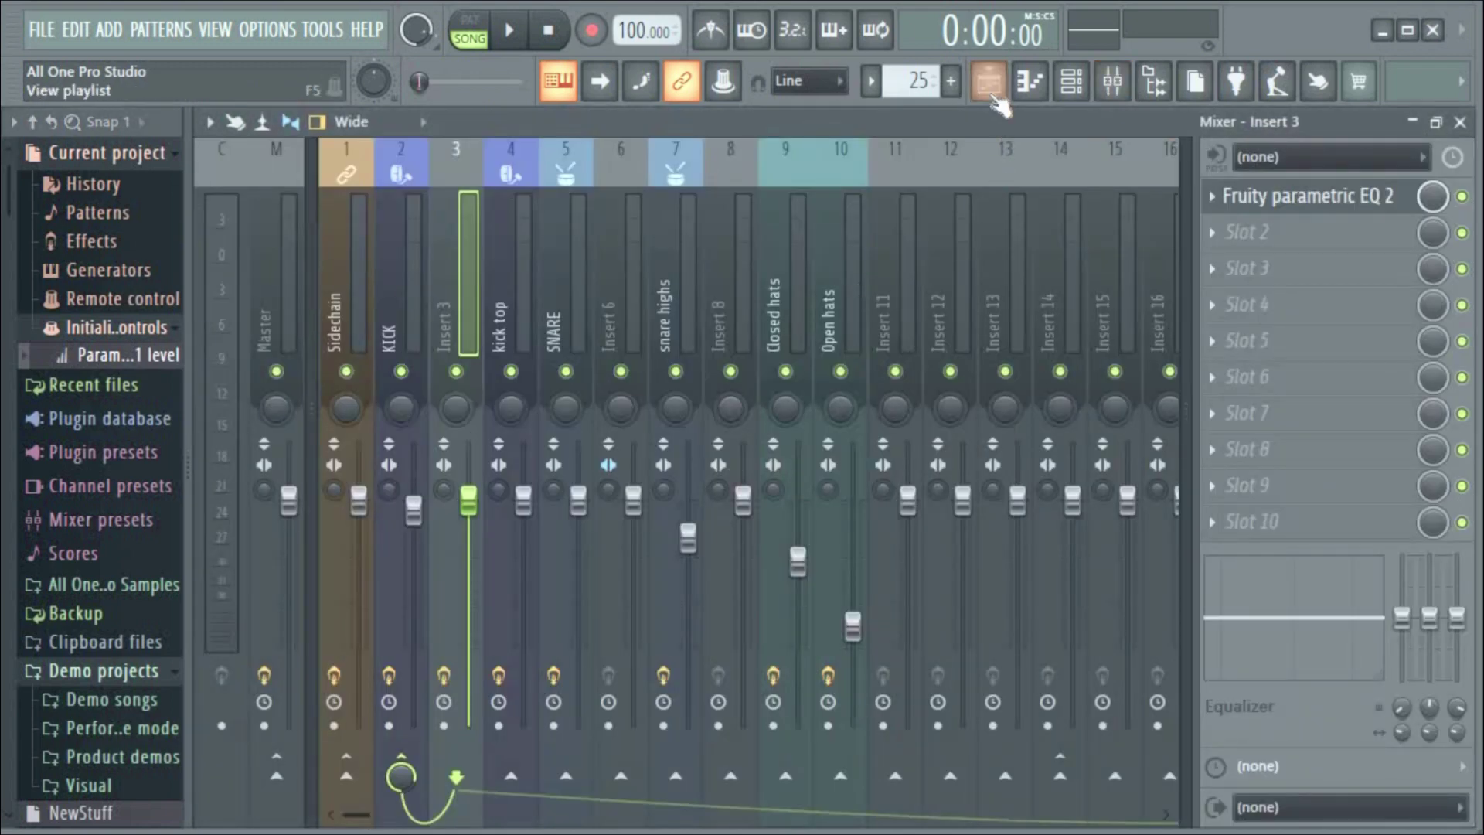
# Ramp the band 1 level clip down to the bottom and test playback while lowering band 1
pyautogui.click(992, 82)
pyautogui.moveTo(793, 405); pyautogui.dragTo(795, 708)
pyautogui.click(1005, 122)
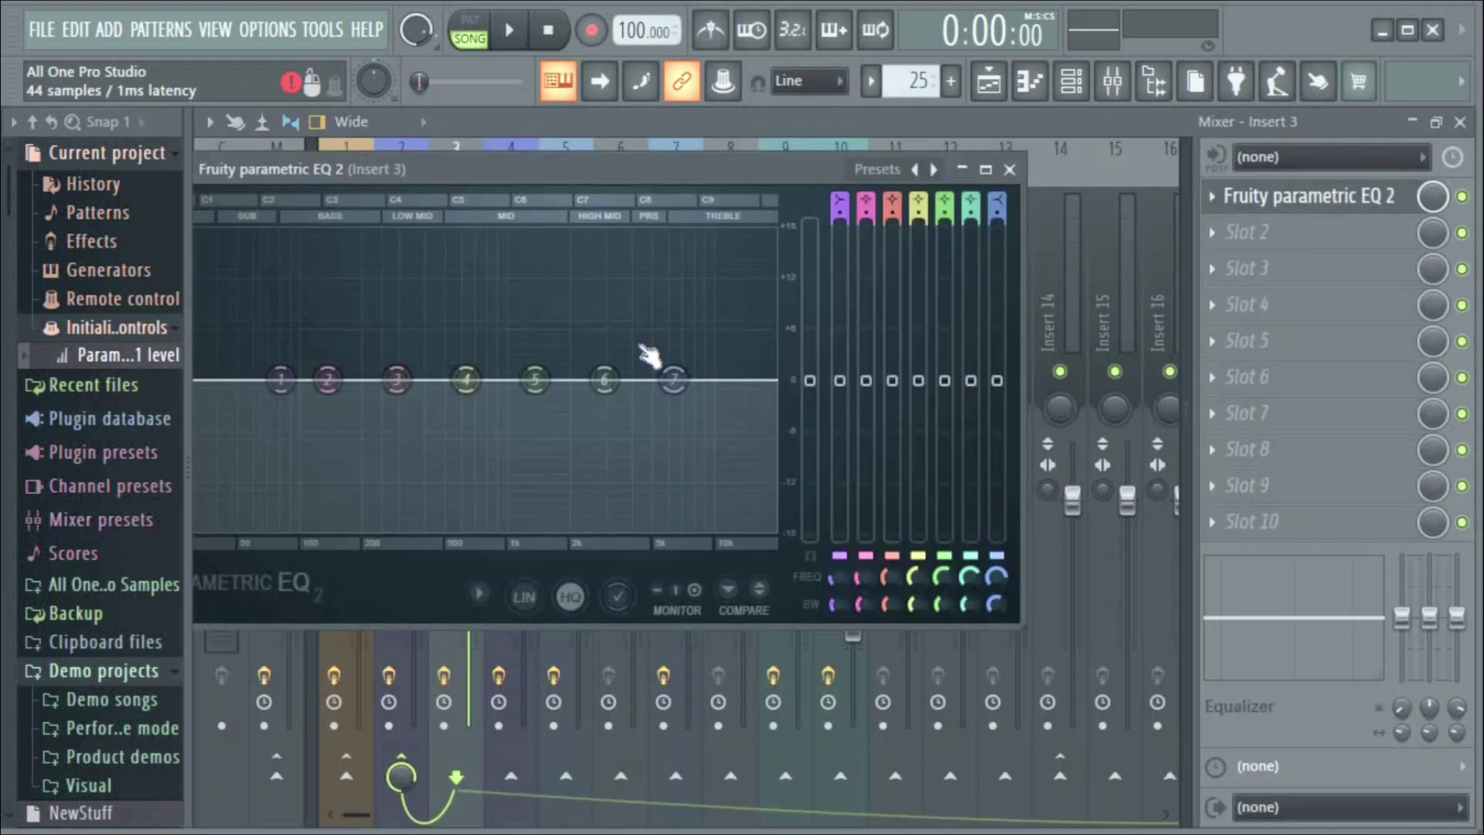
pyautogui.click(508, 29)
pyautogui.moveTo(280, 379); pyautogui.dragTo(236, 458)
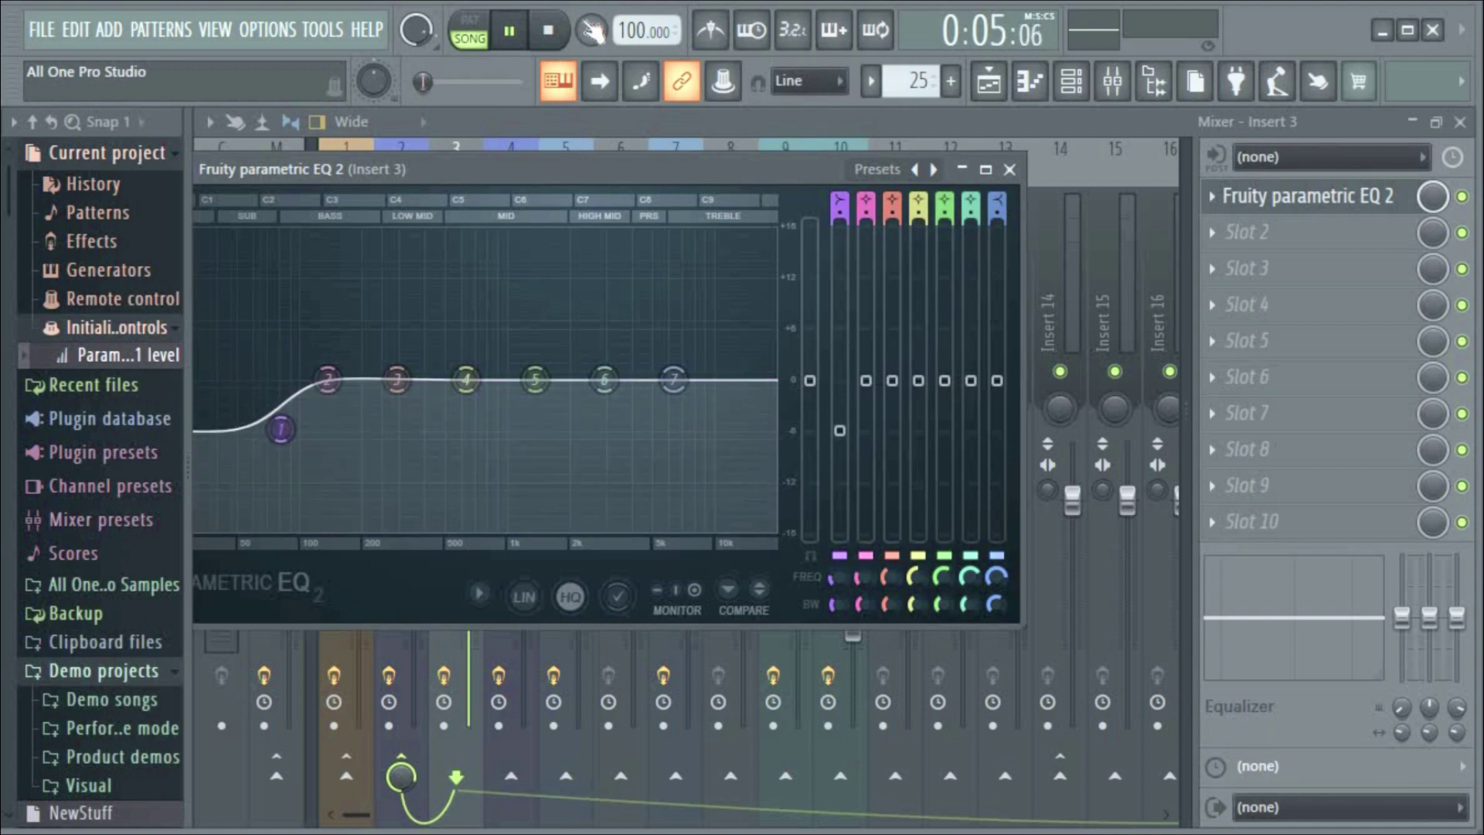
pyautogui.press('space')
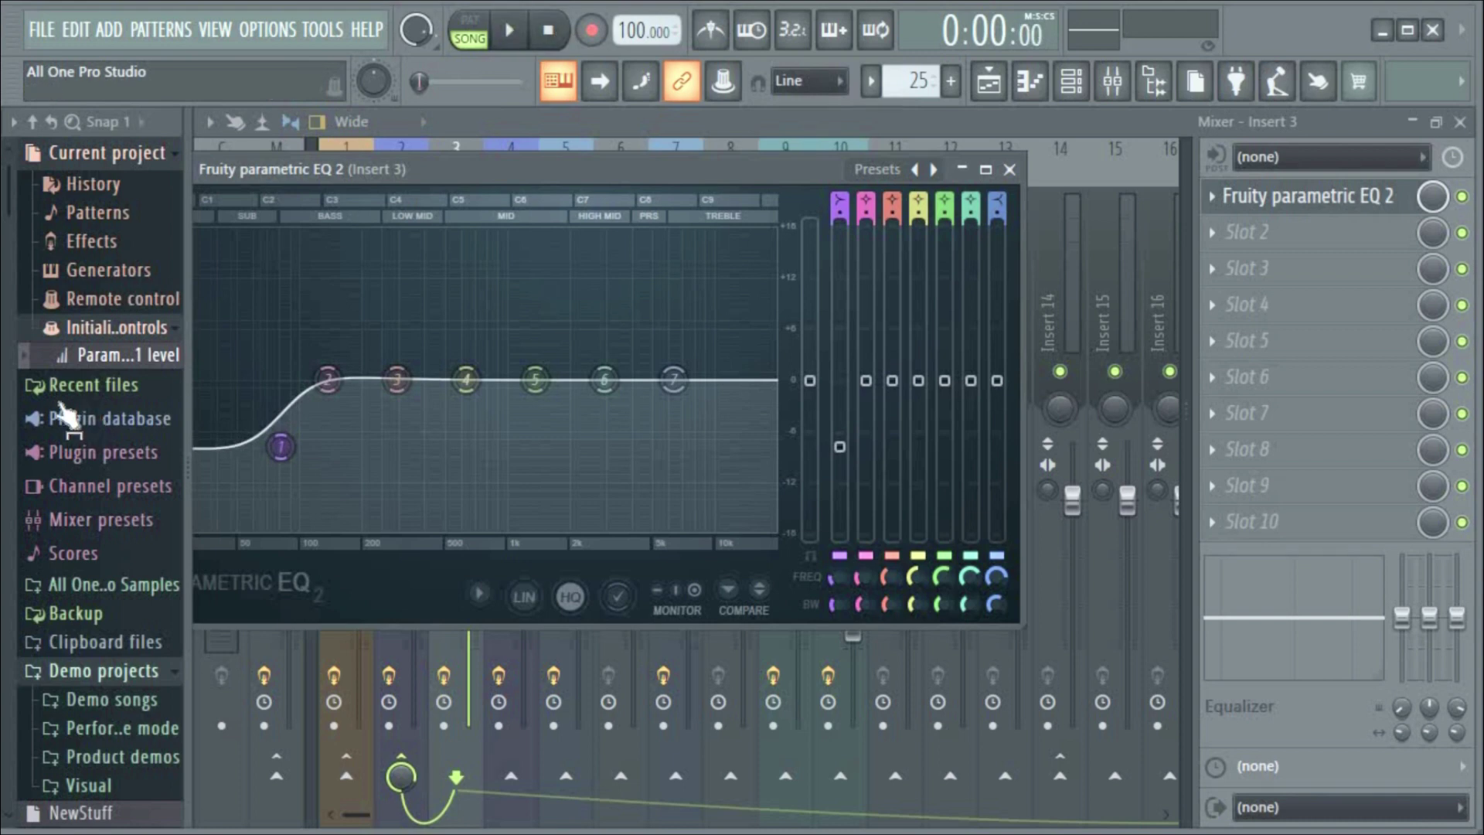
# Delete the initialized band 1 level event and play back to verify the EQ automation
pyautogui.rightClick(108, 354)
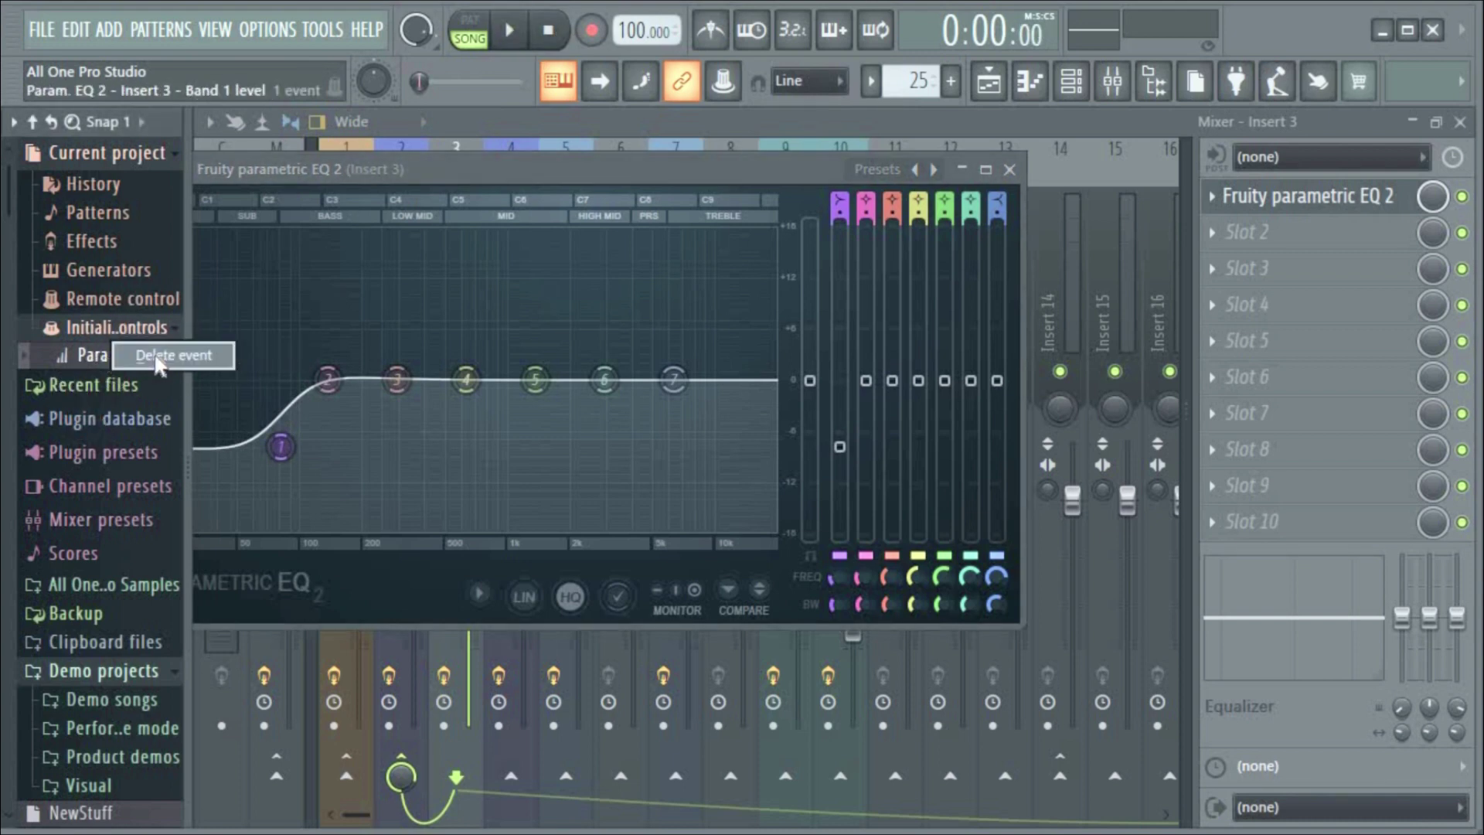
pyautogui.click(182, 356)
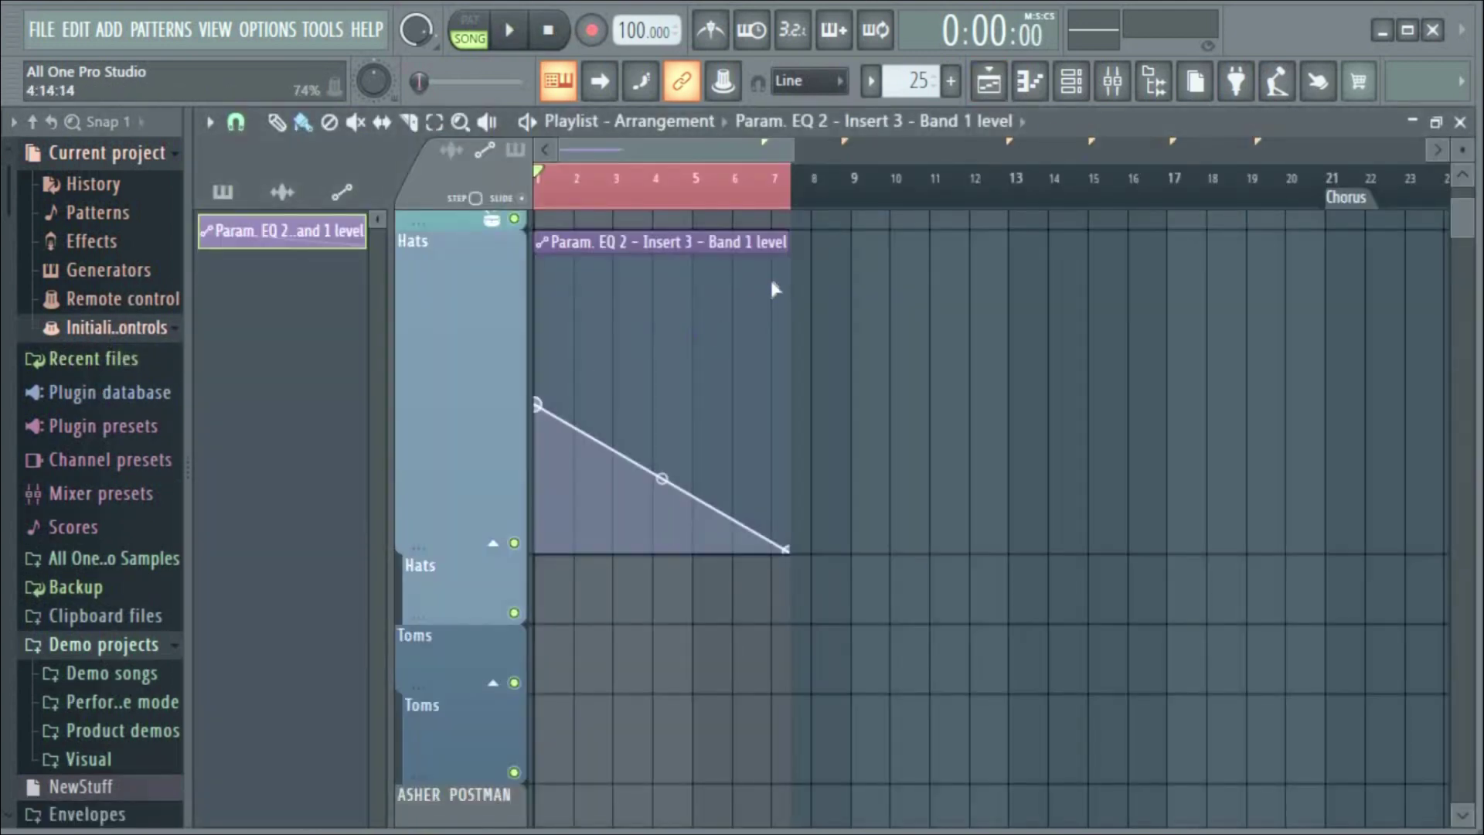
pyautogui.click(1119, 93)
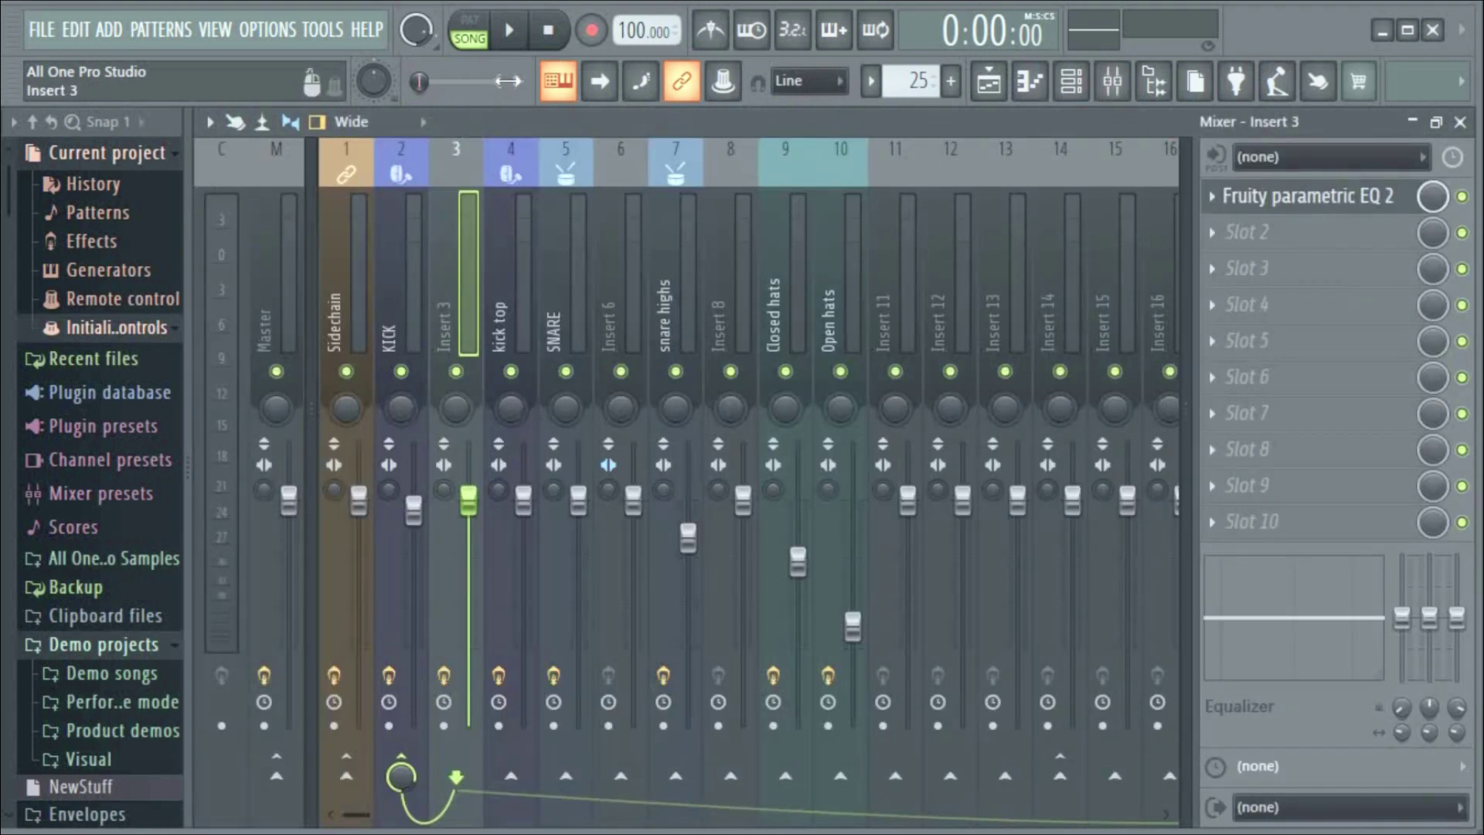
pyautogui.click(516, 34)
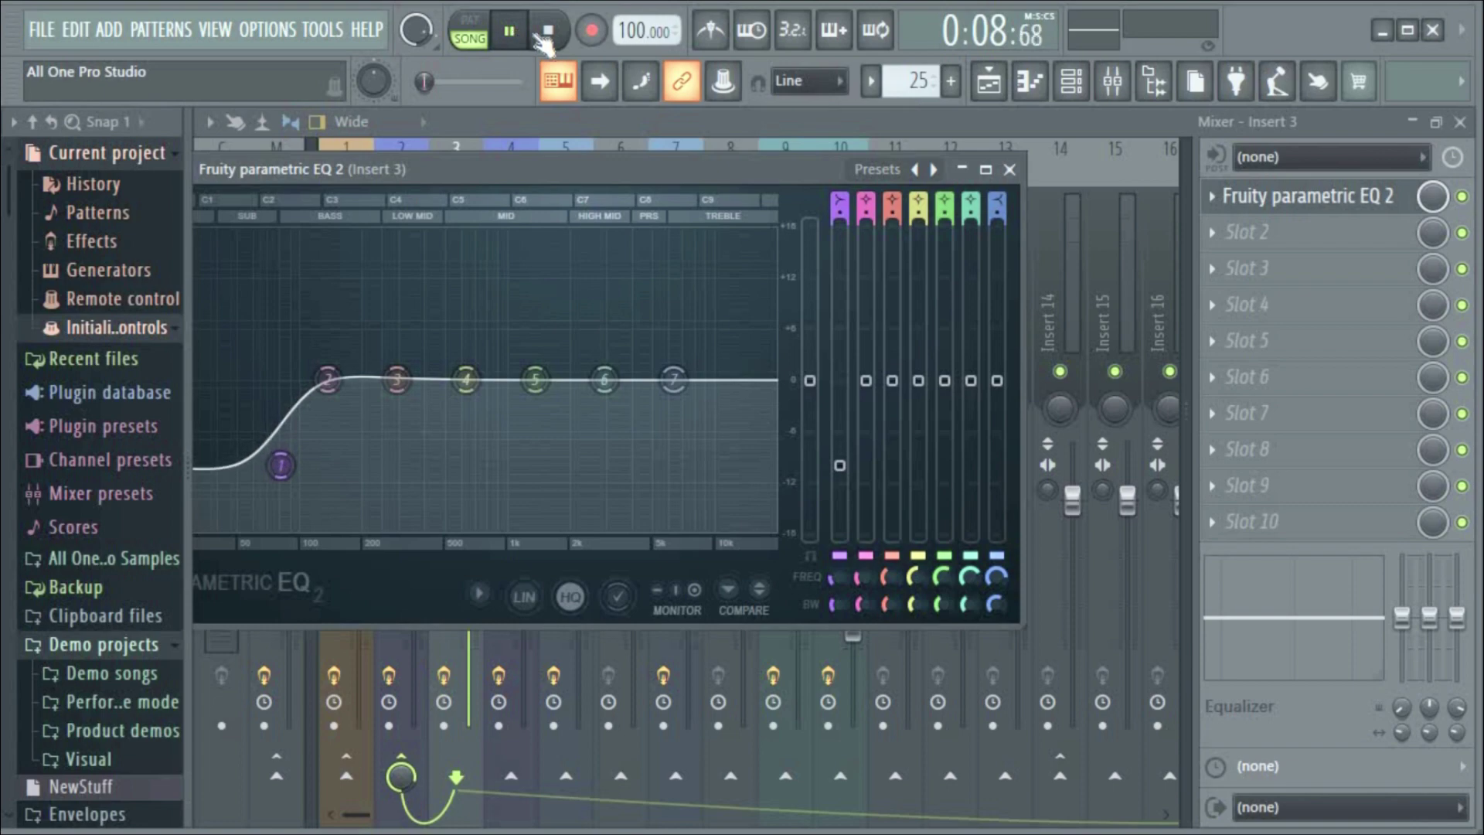
pyautogui.click(543, 37)
pyautogui.click(1113, 81)
# Create an Insert 3 – Volume automation clip ramping down, and delete its initialized event
pyautogui.click(1113, 80)
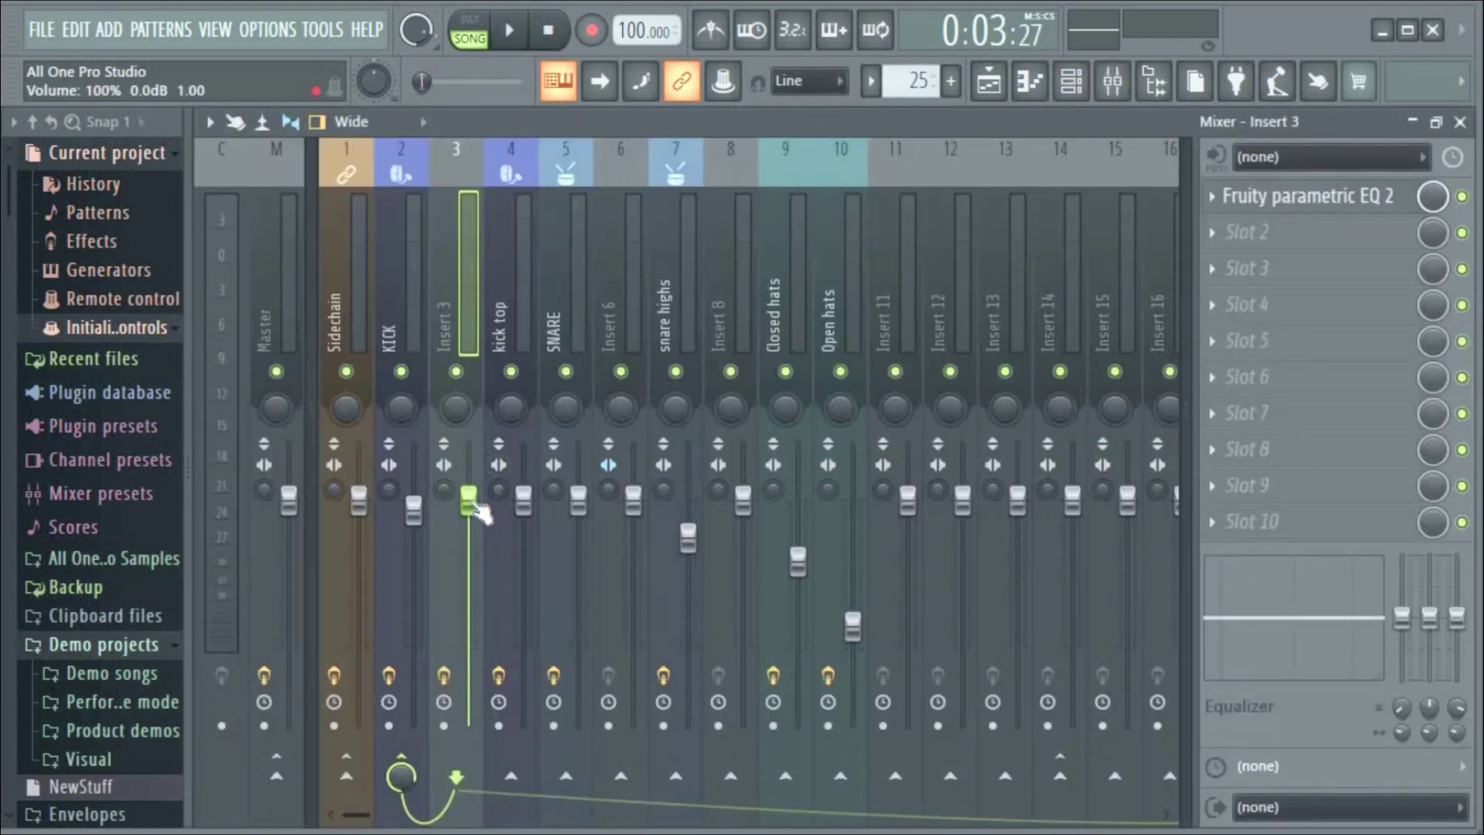
pyautogui.rightClick(468, 501)
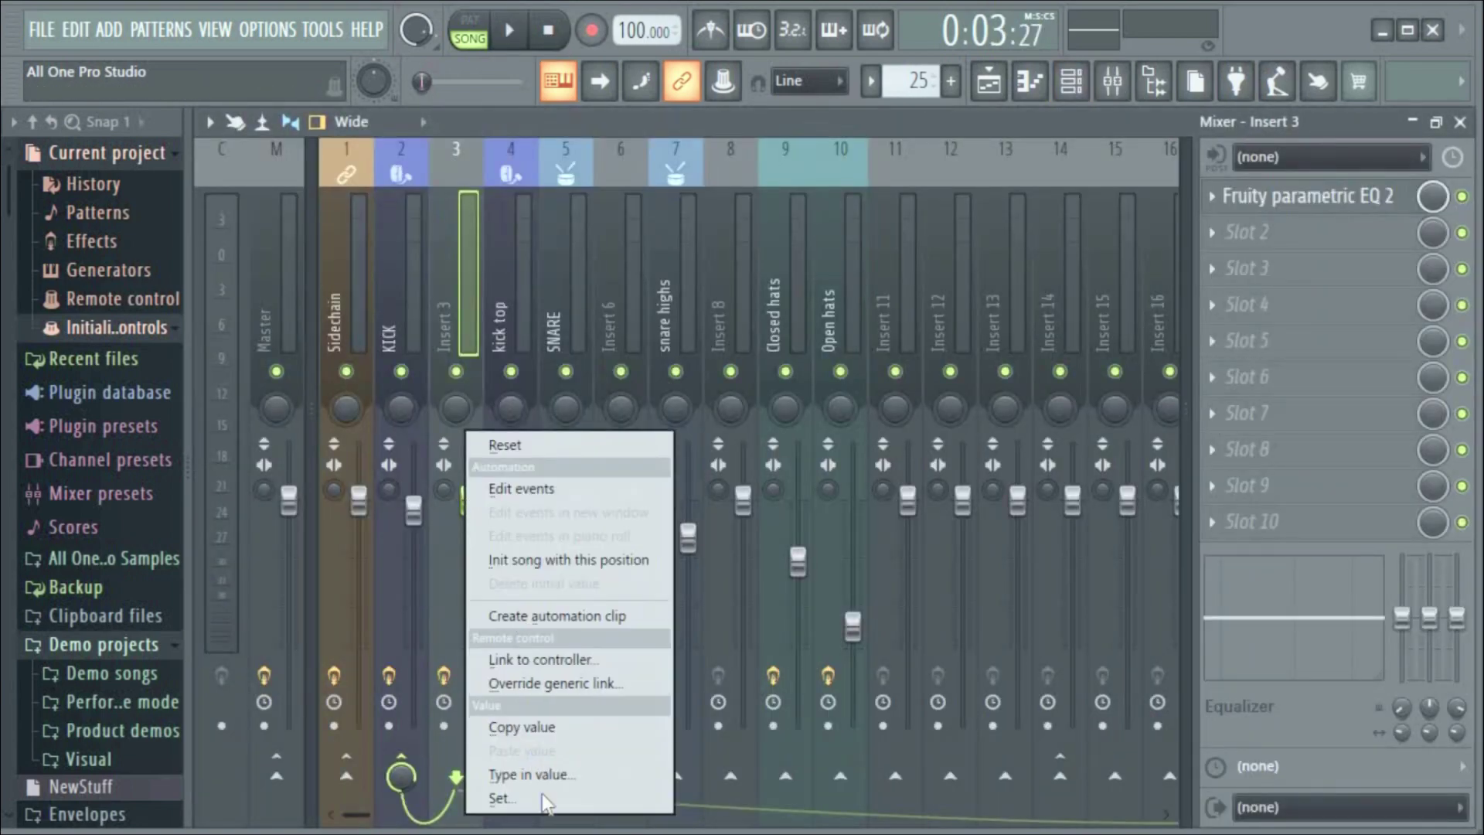
pyautogui.click(576, 616)
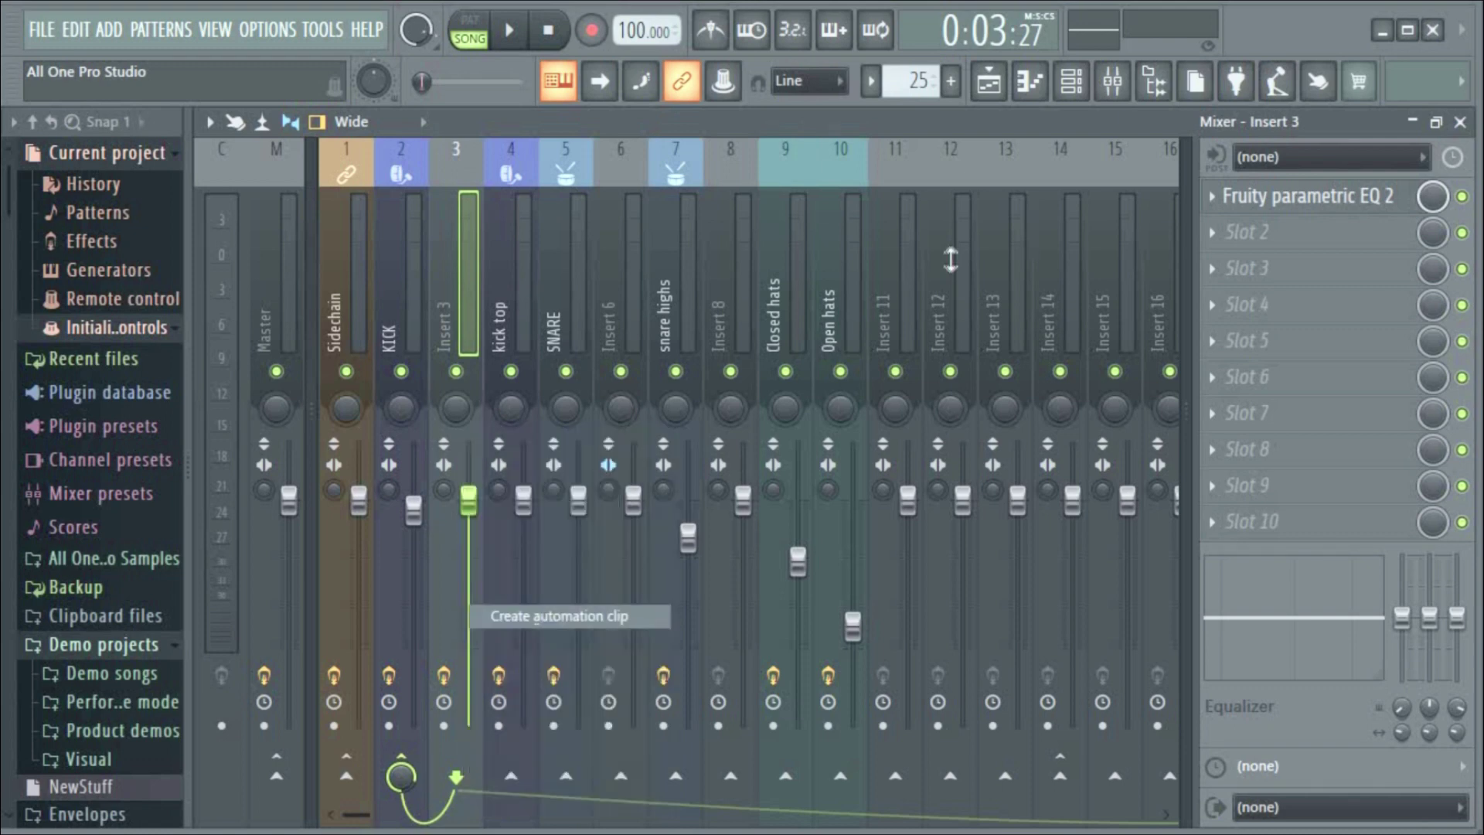
pyautogui.click(991, 82)
pyautogui.moveTo(748, 570); pyautogui.dragTo(793, 612)
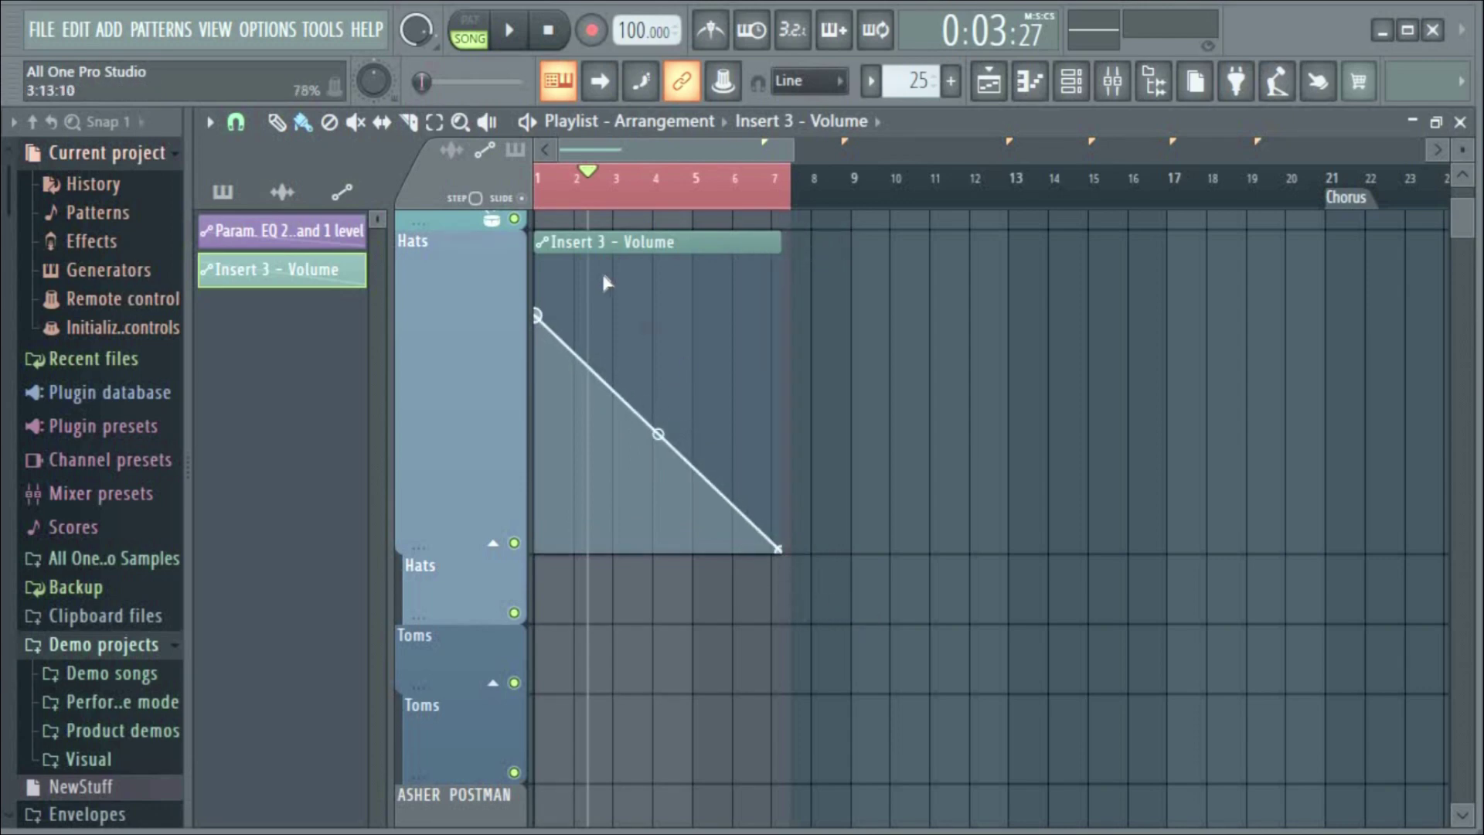
pyautogui.click(112, 327)
pyautogui.rightClick(138, 354)
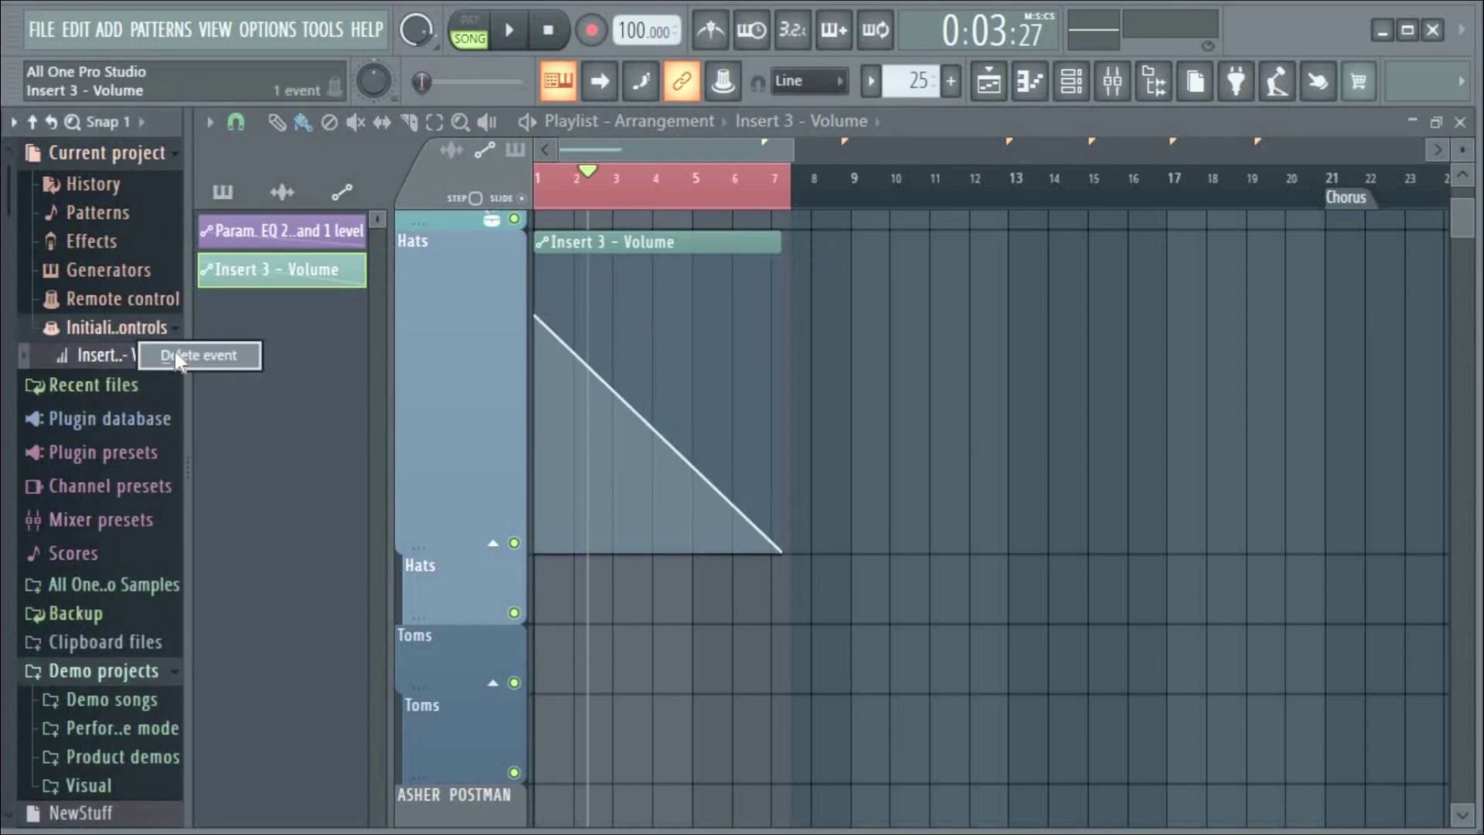
pyautogui.click(176, 356)
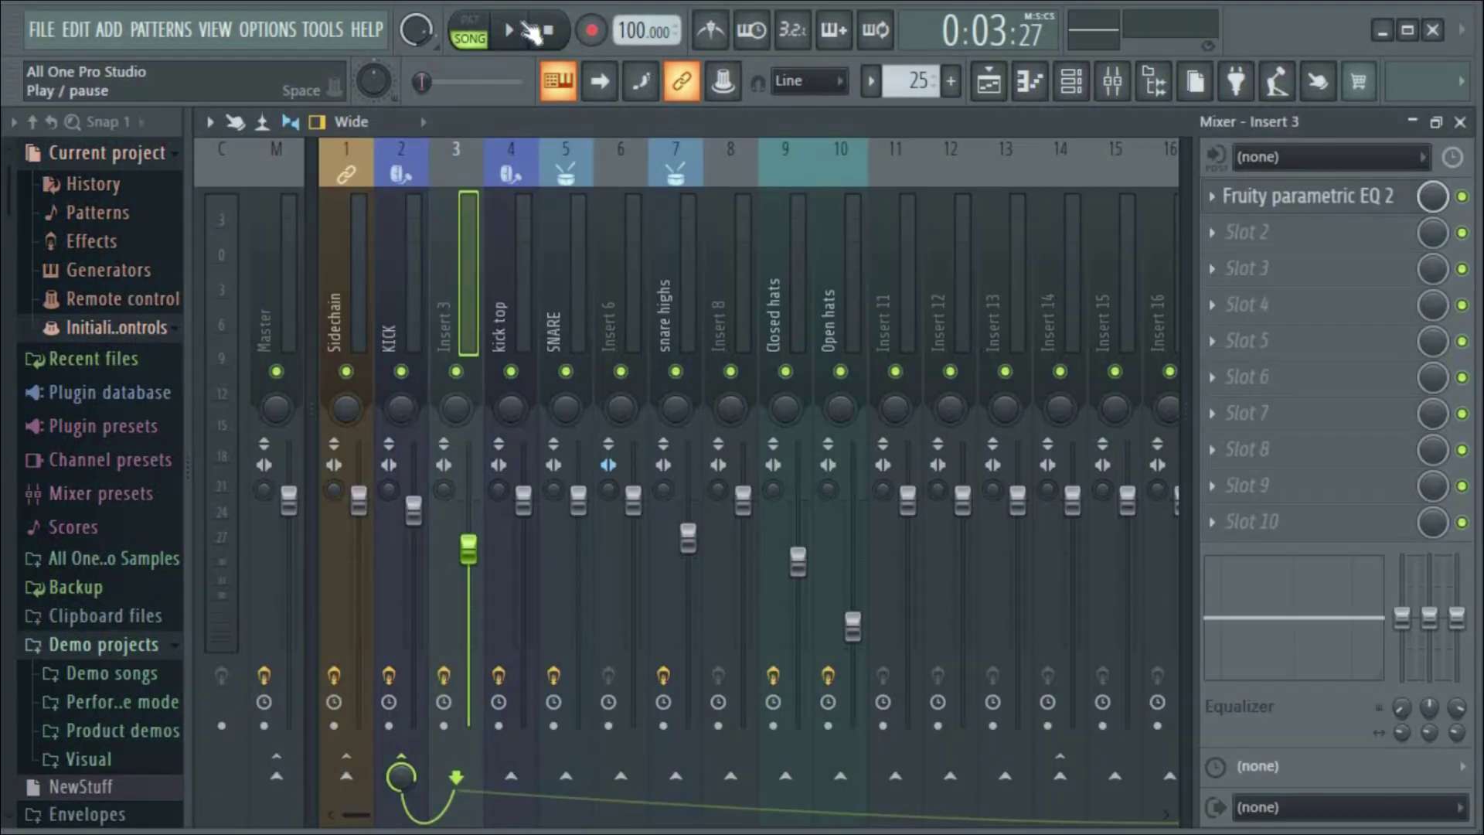
# Play and stop the project to test the Insert 3 volume automation
pyautogui.click(531, 32)
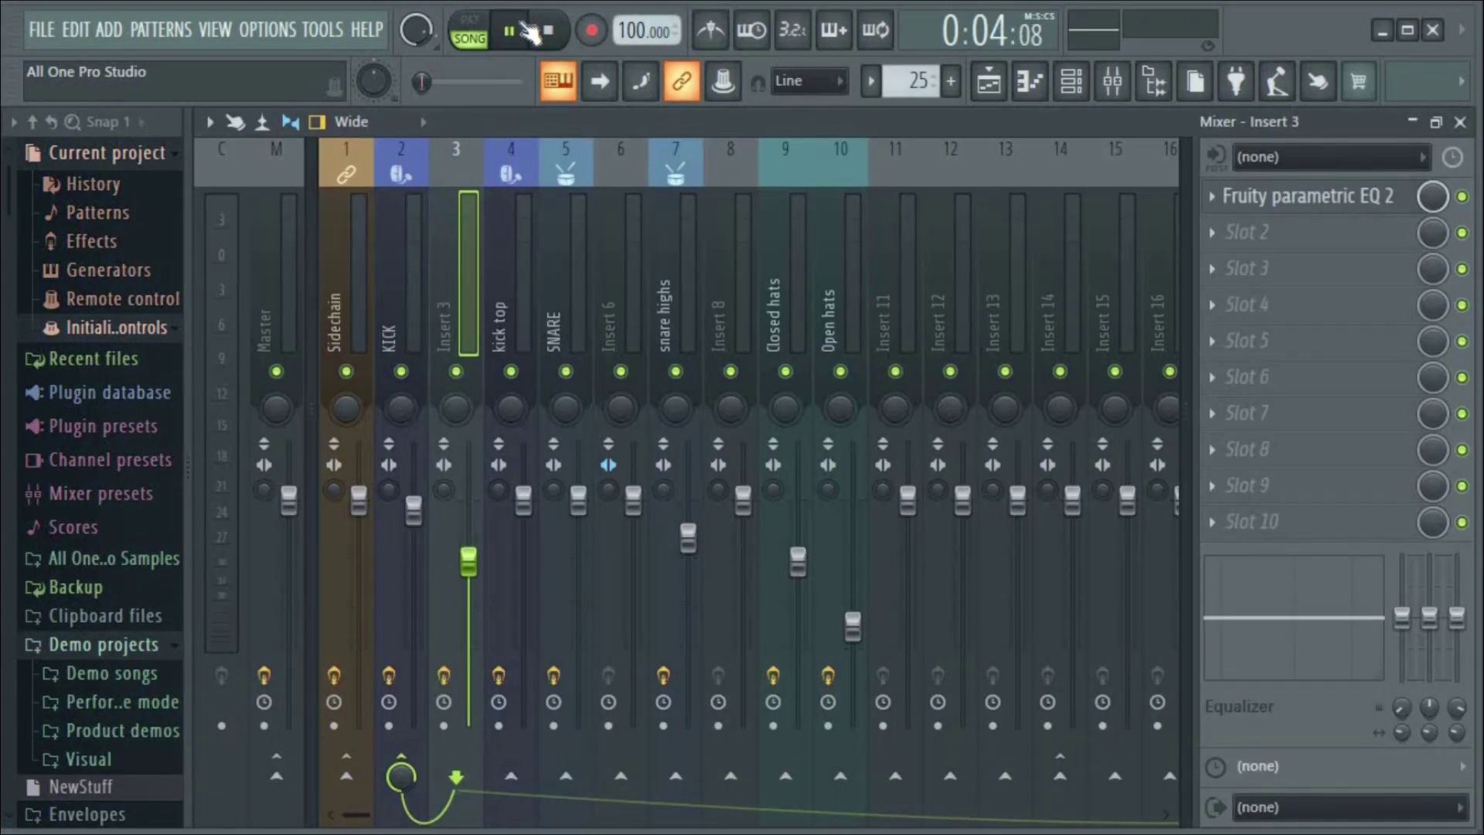
pyautogui.click(548, 31)
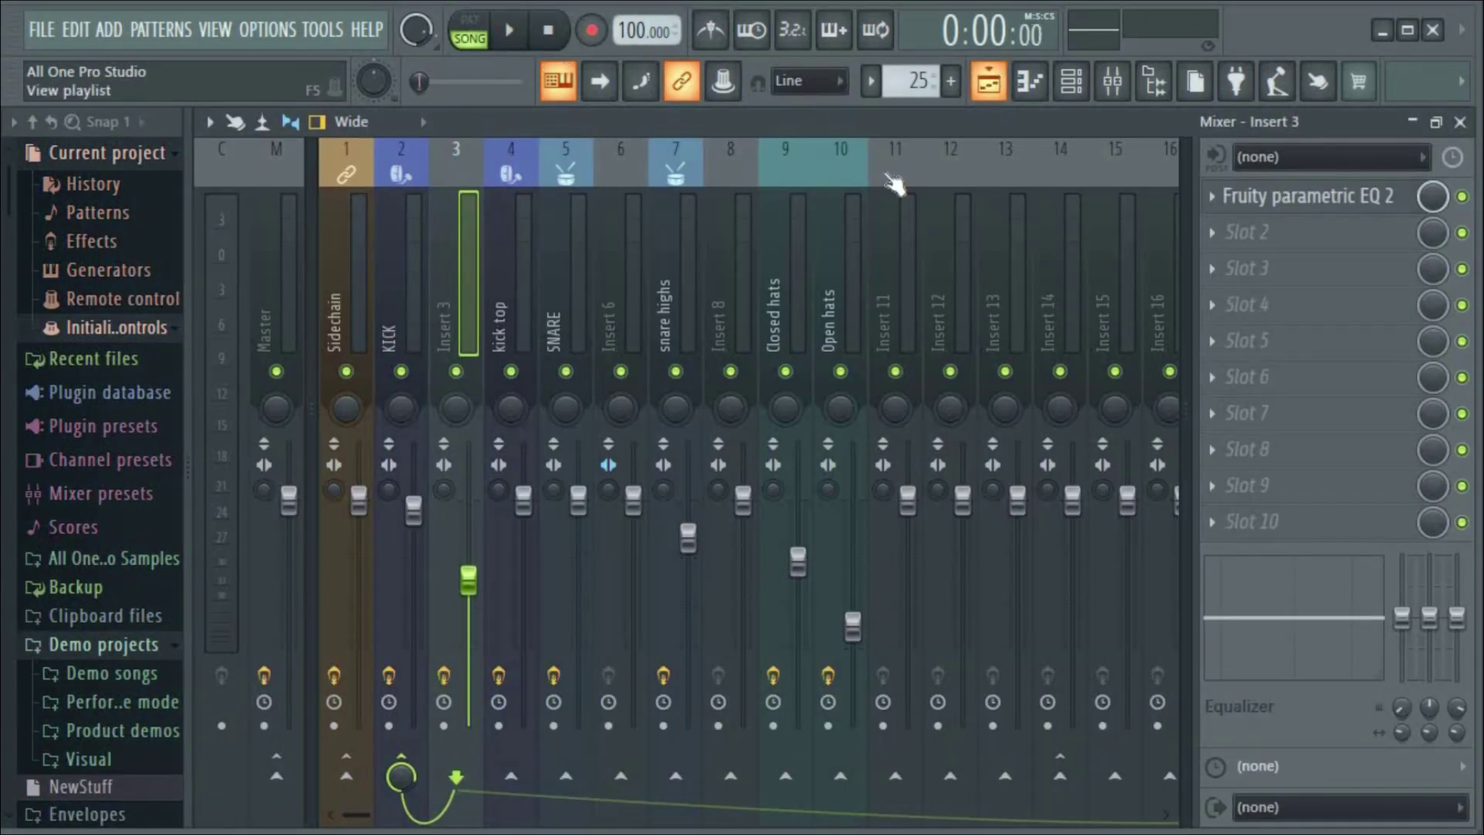
pyautogui.press('F5')
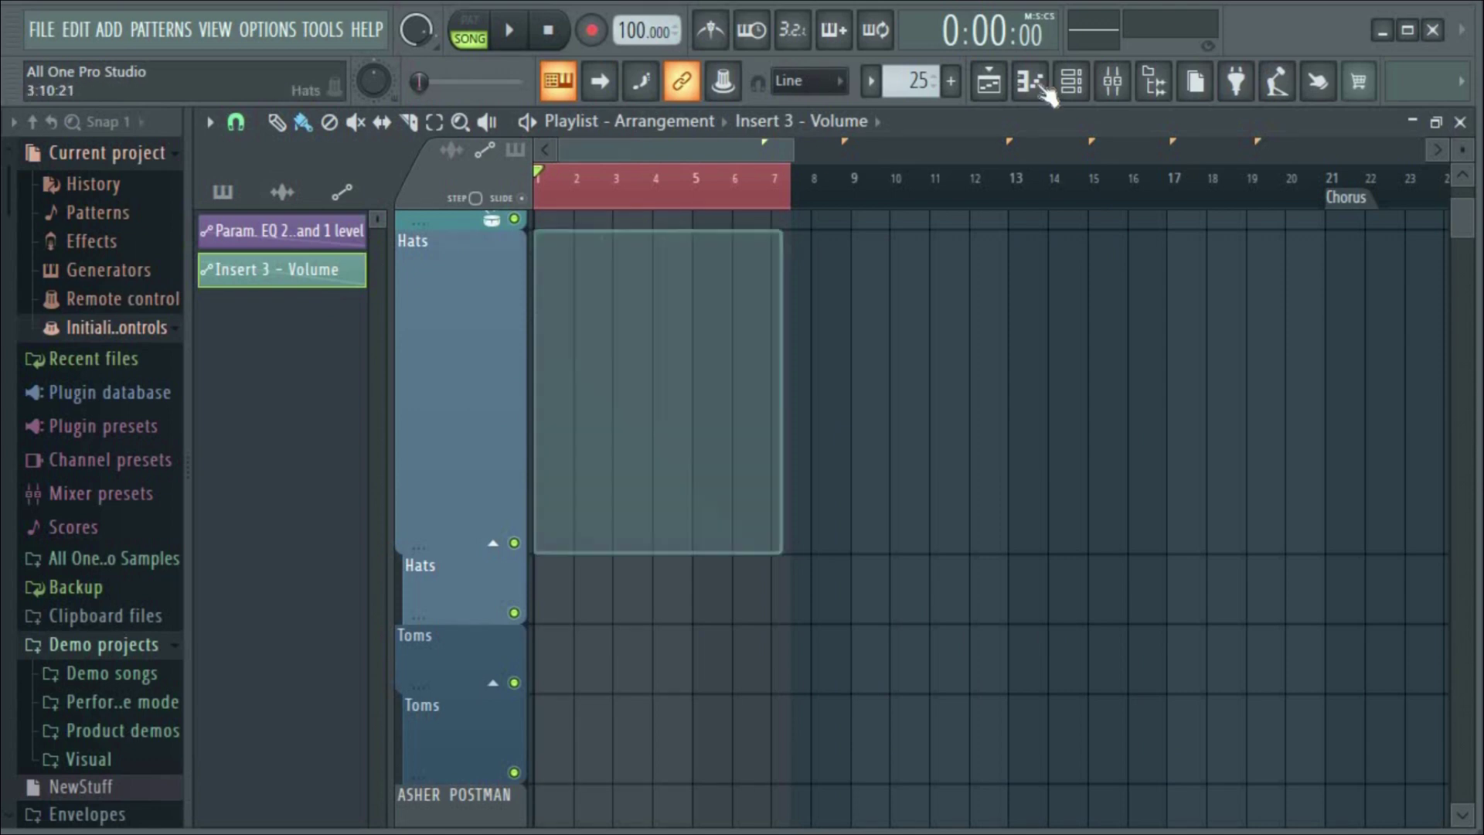
pyautogui.click(1112, 80)
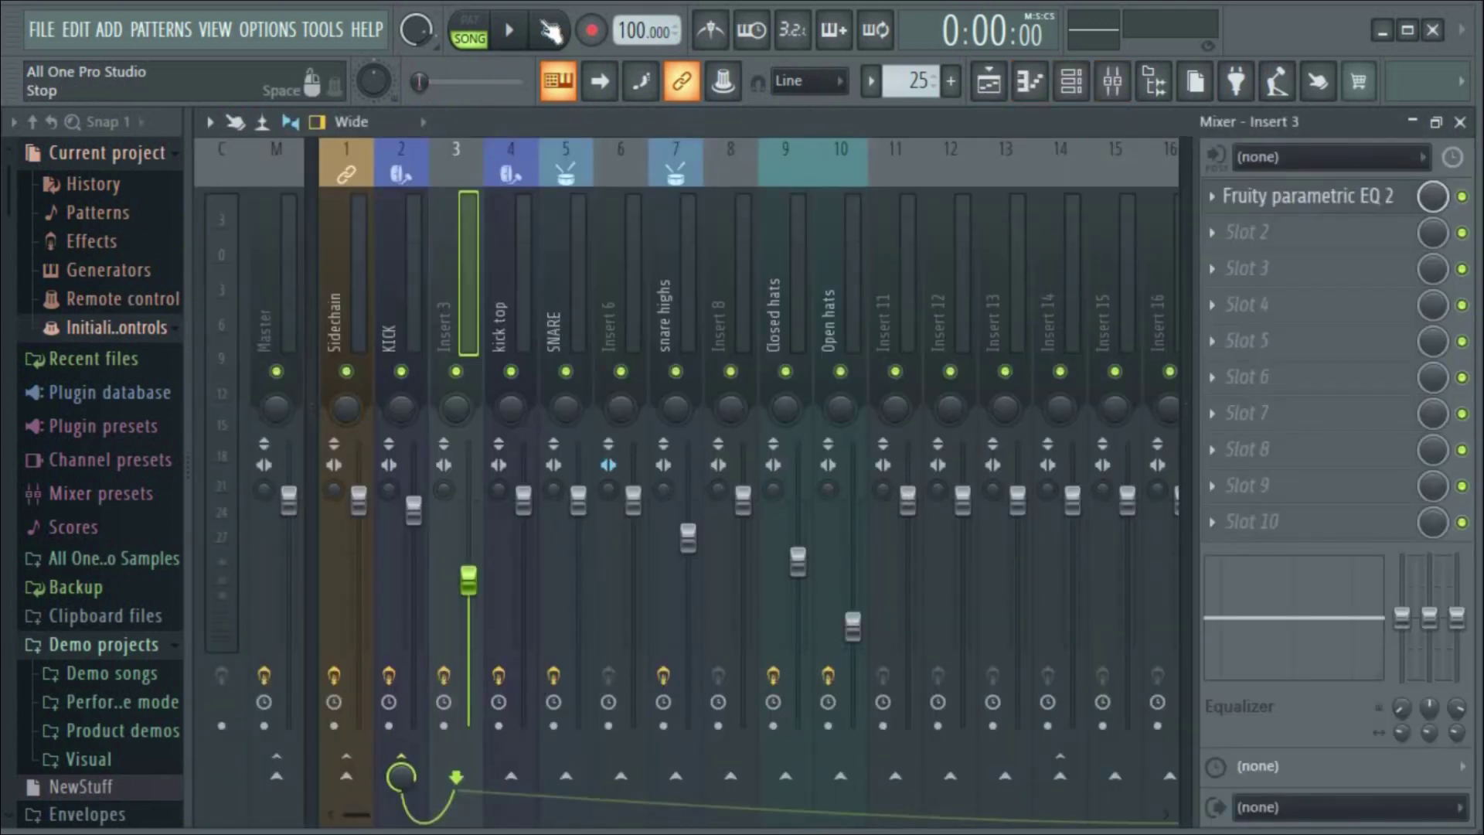
pyautogui.click(508, 31)
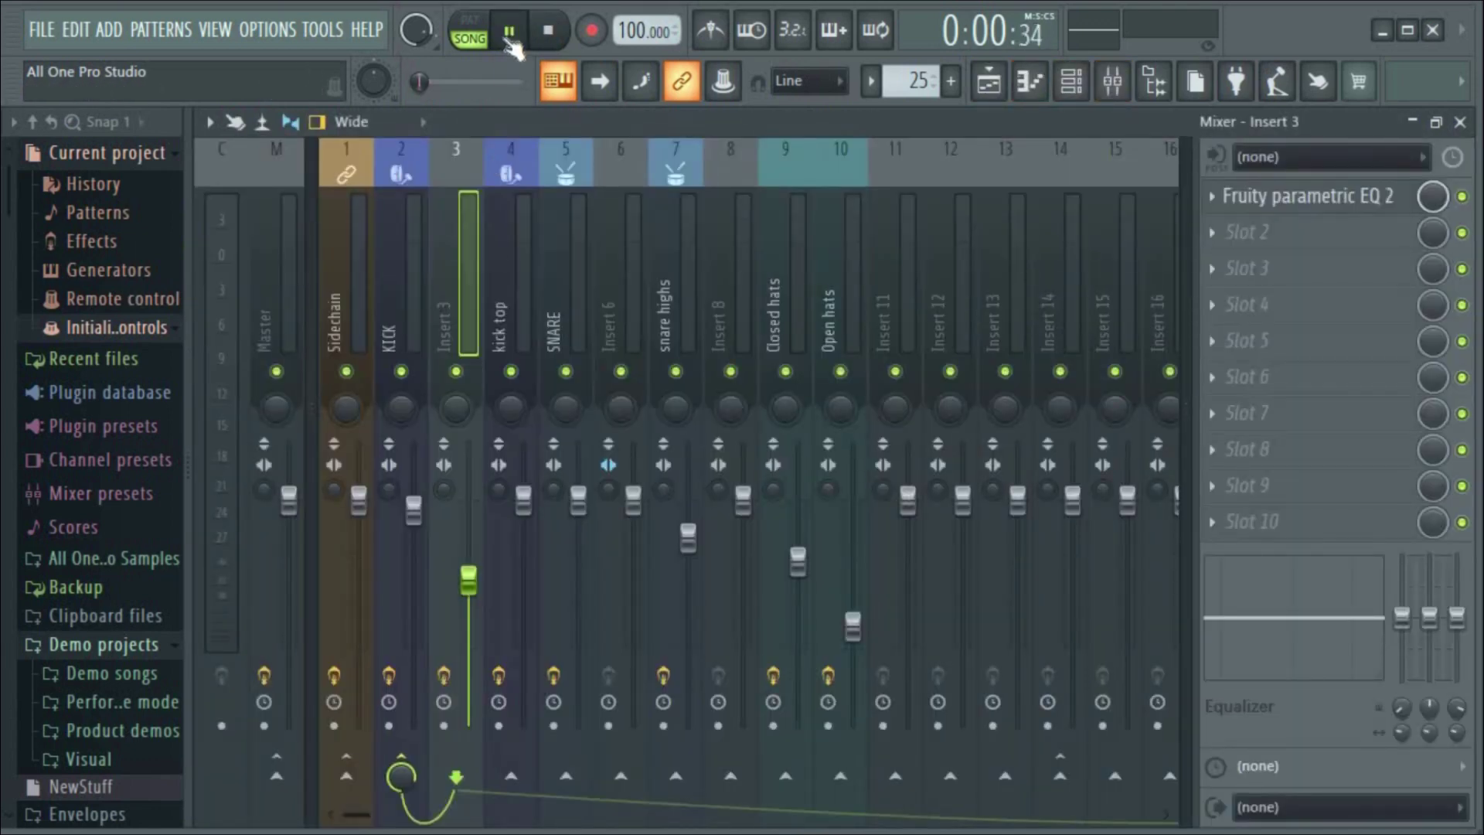
pyautogui.click(549, 30)
# Play back once more, then remove both automation clips from the Playlist
pyautogui.click(508, 31)
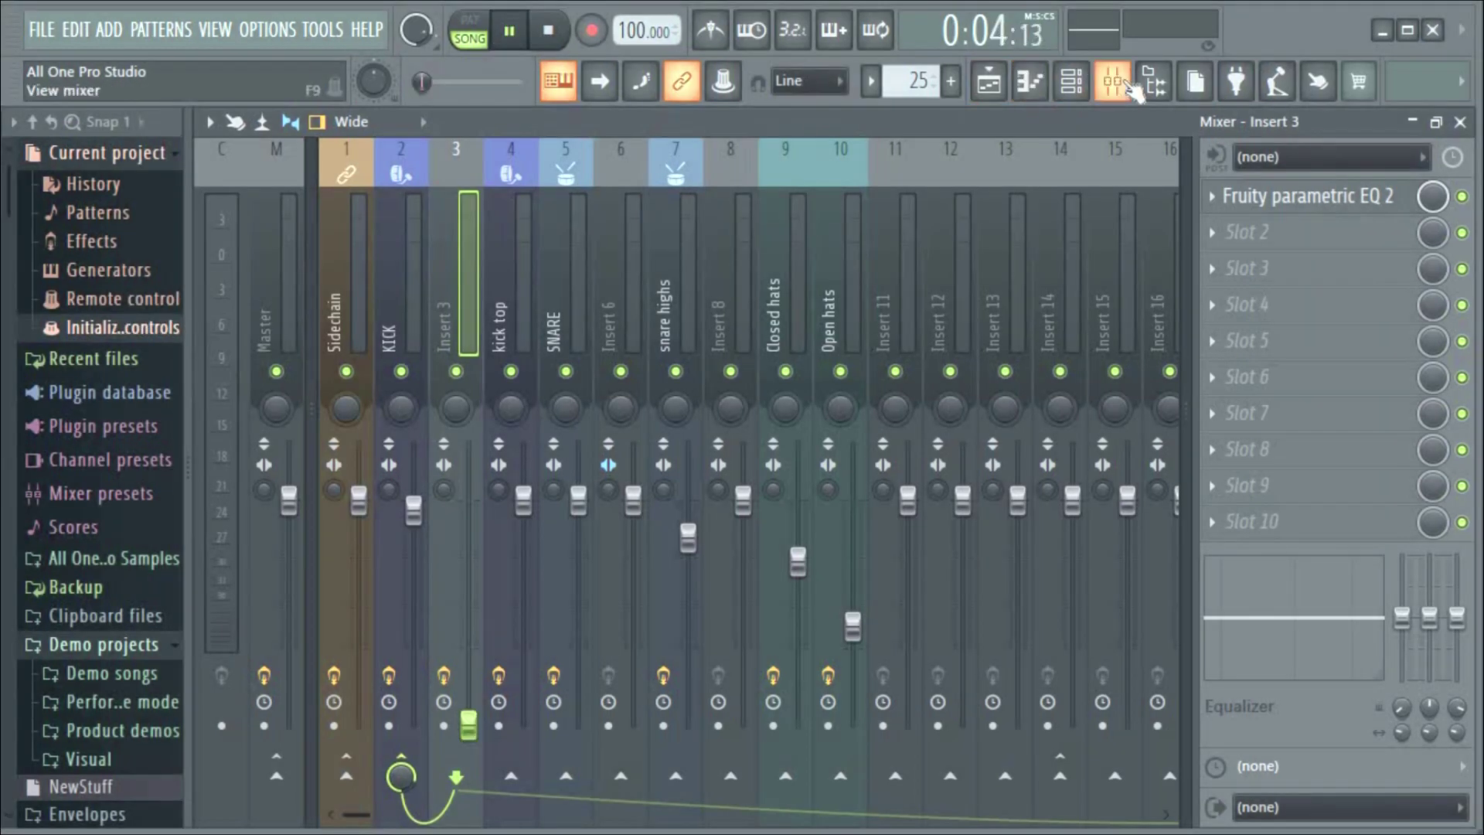
pyautogui.click(1113, 80)
pyautogui.press('F5')
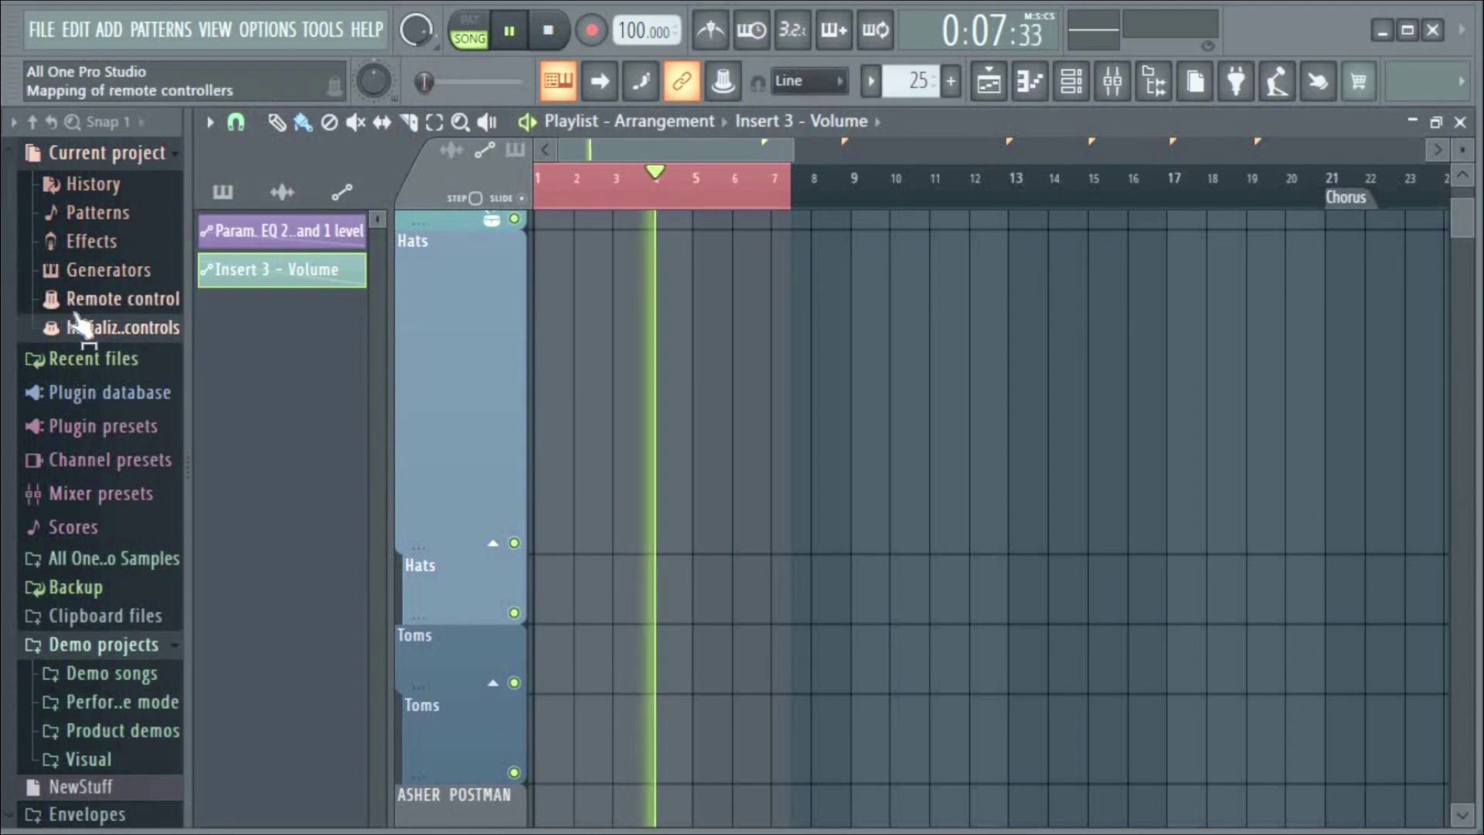
pyautogui.press('space')
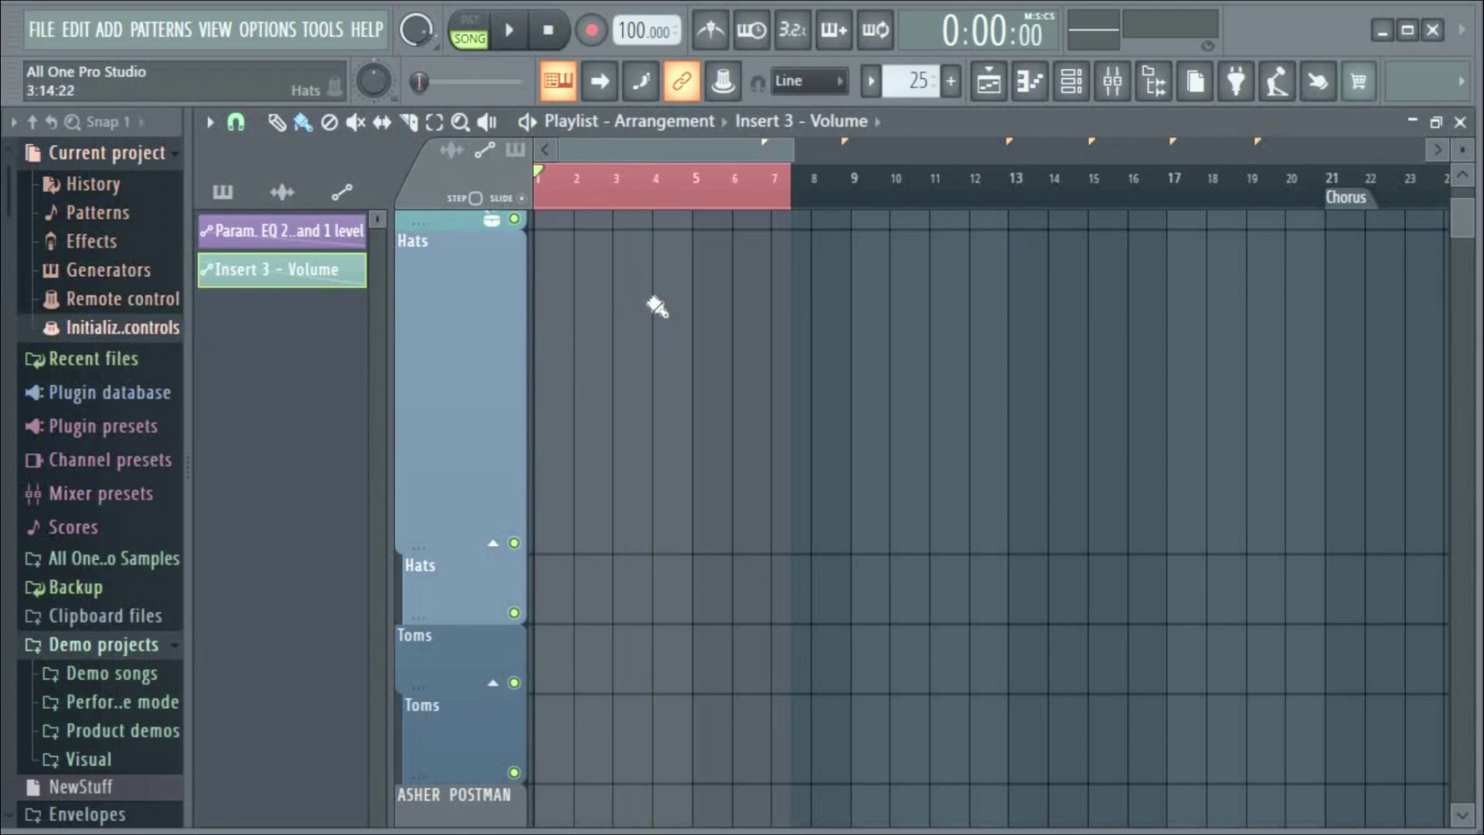
pyautogui.hotkey('ctrl', 'z')
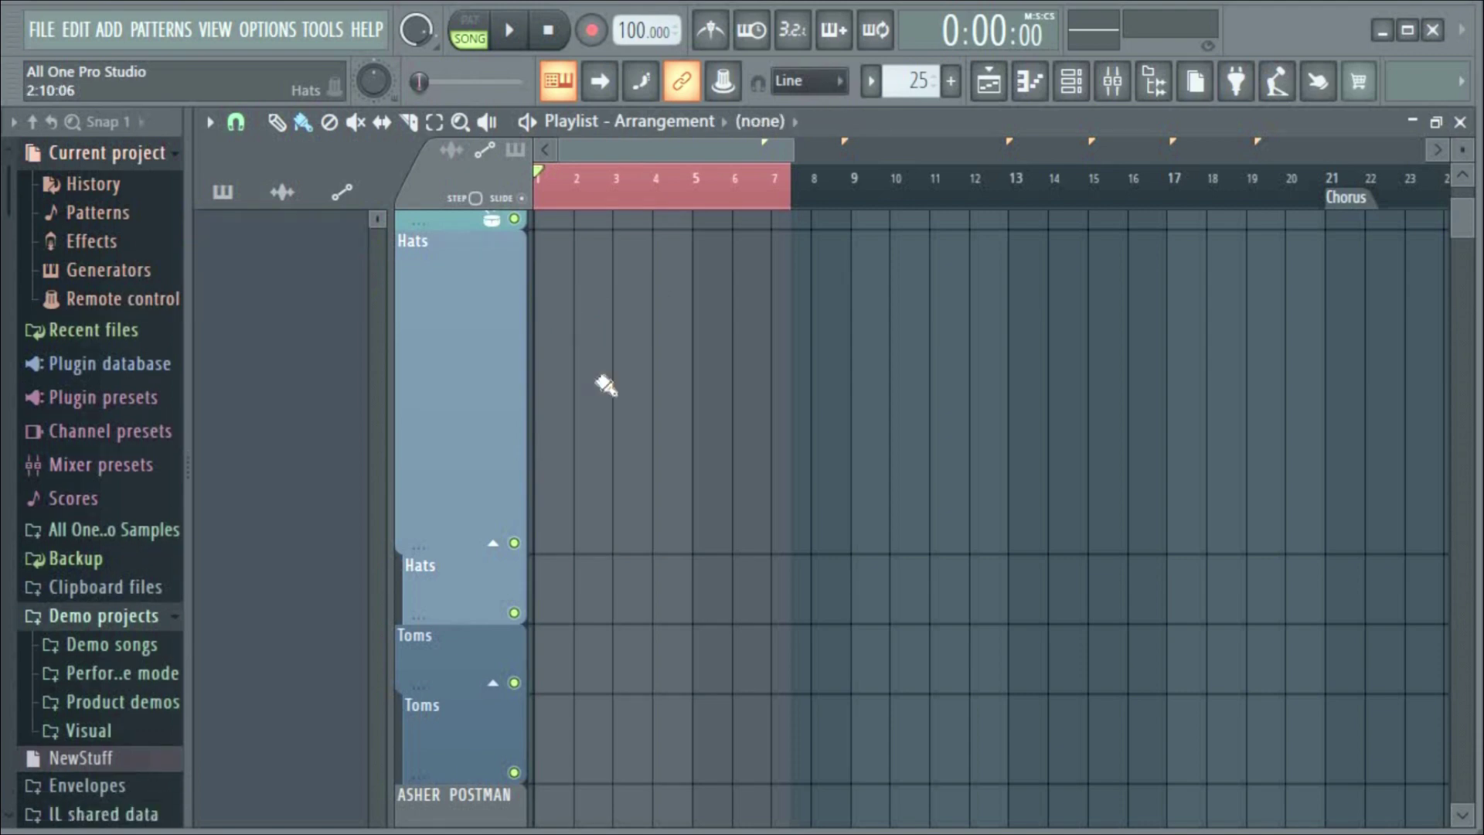